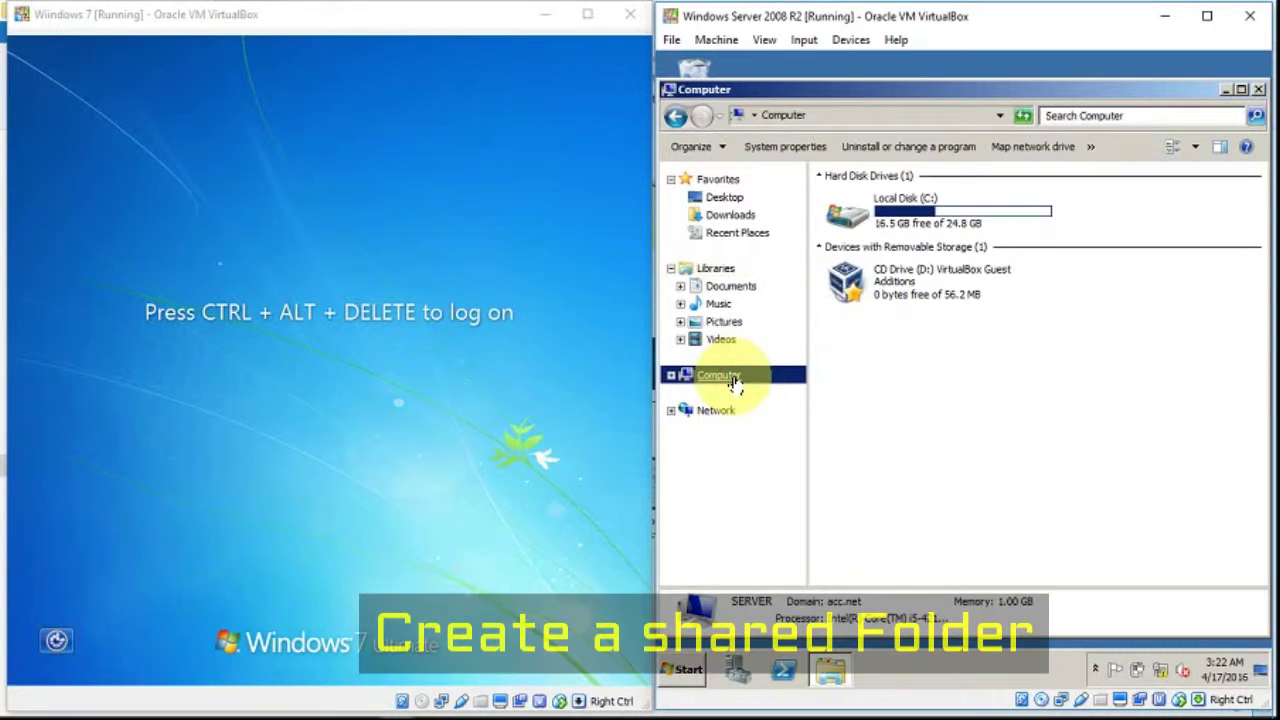
# Create a new folder named HomeFolderDrive$ in the root of Local Disk (C:) on the server
pyautogui.click(895, 222)
pyautogui.rightClick(895, 222)
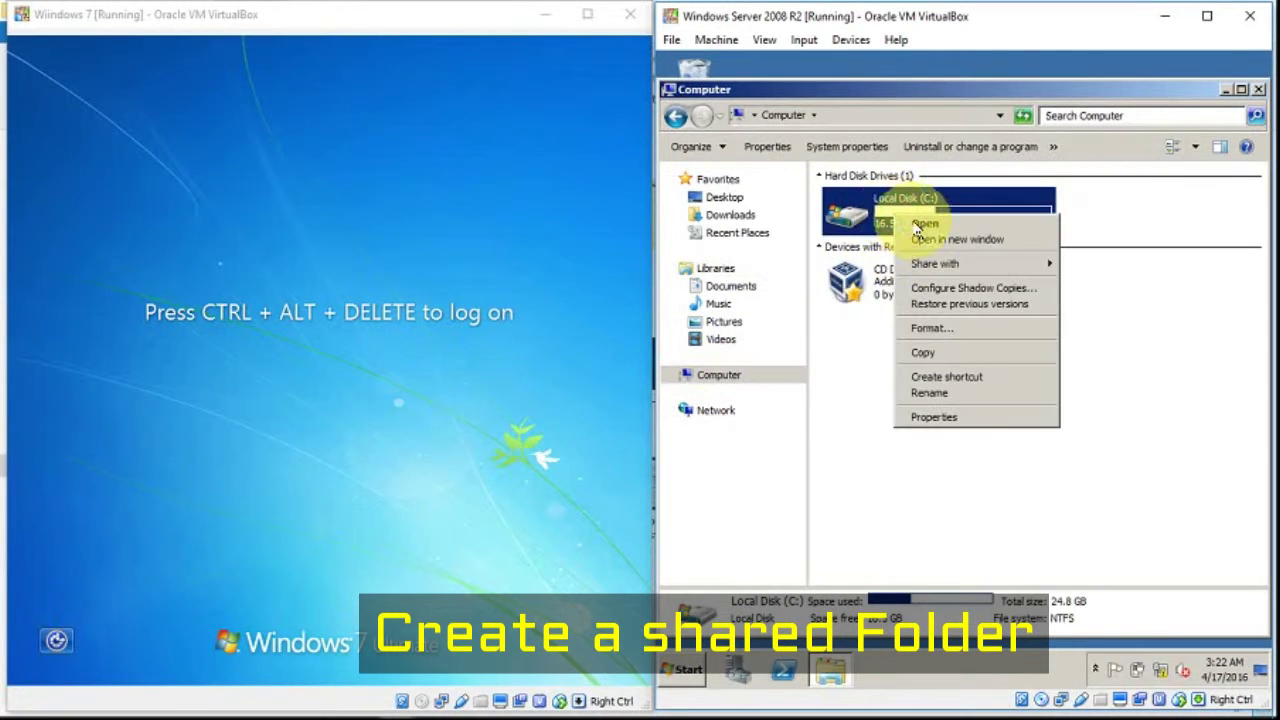
pyautogui.click(918, 219)
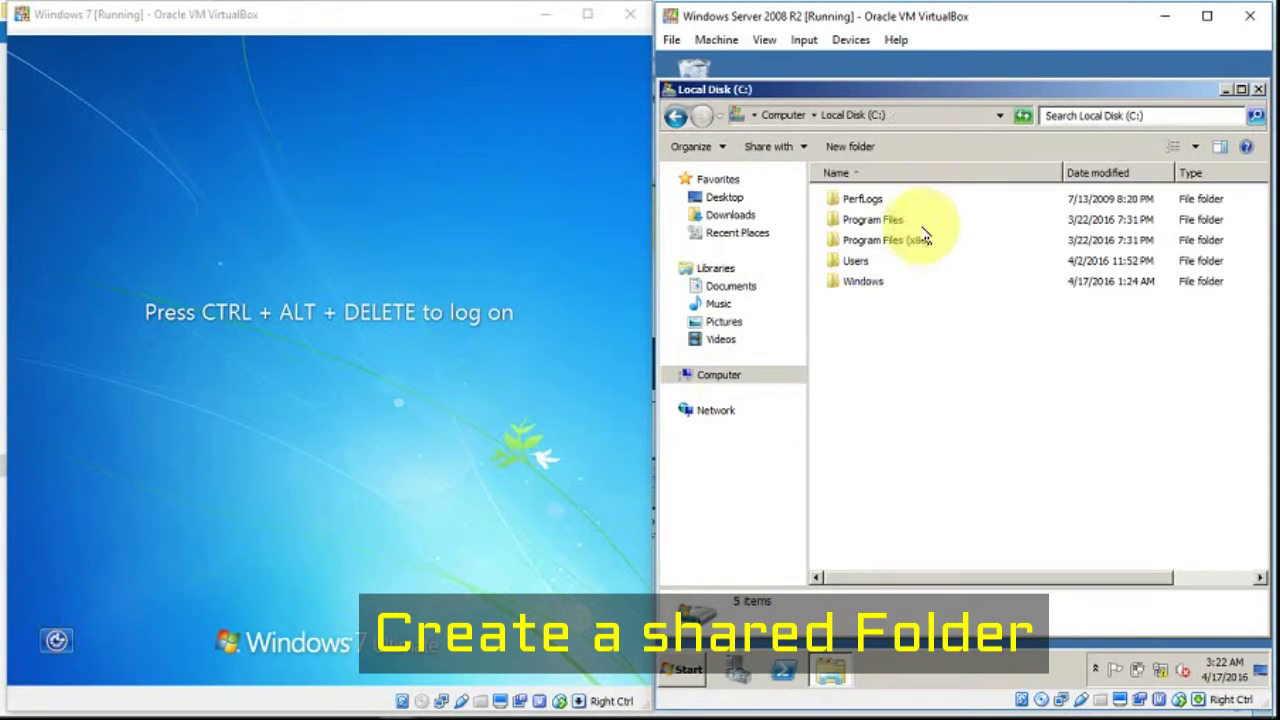
pyautogui.rightClick(878, 350)
pyautogui.moveTo(955, 510)
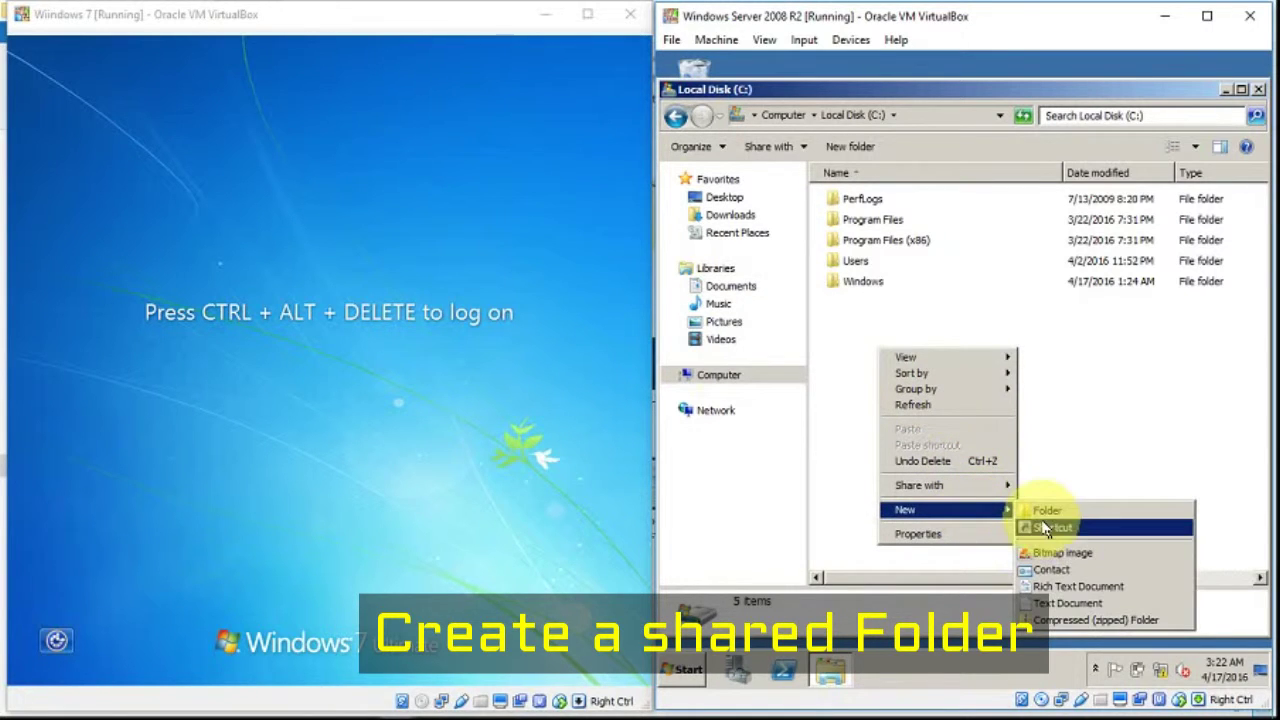
pyautogui.click(1060, 512)
pyautogui.write('HomeFolderDrive$')
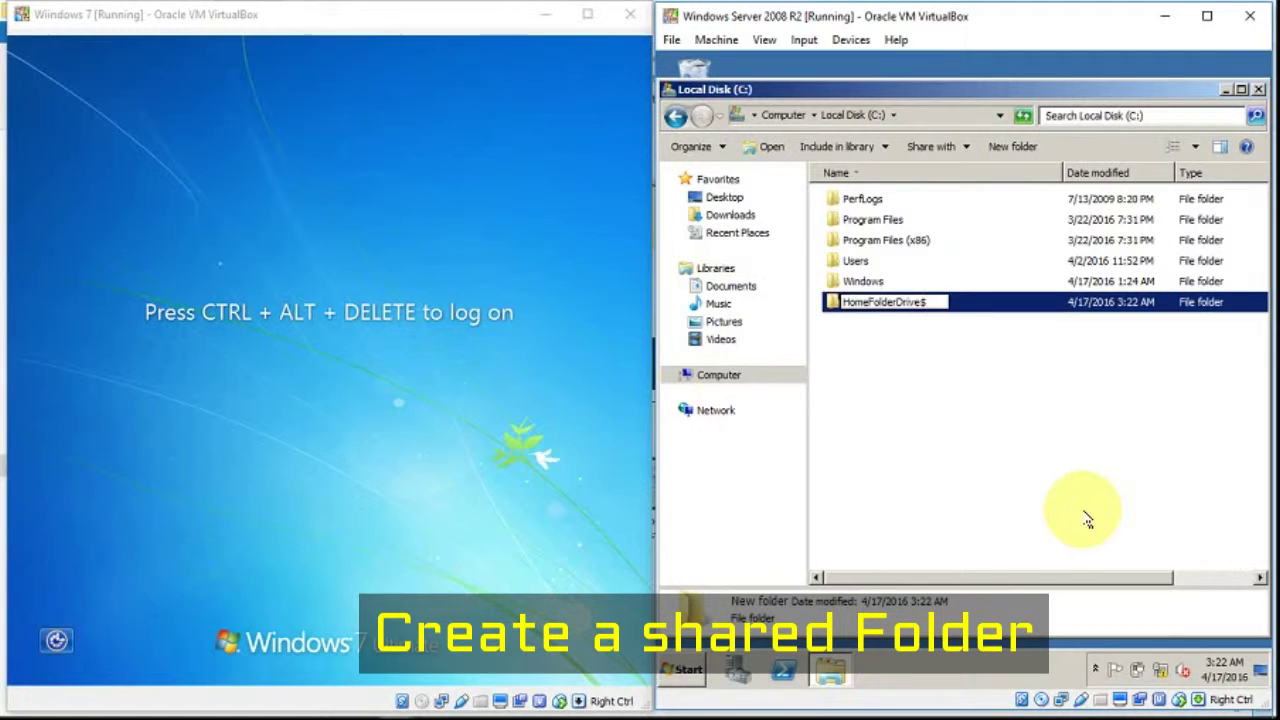
pyautogui.press('Return')
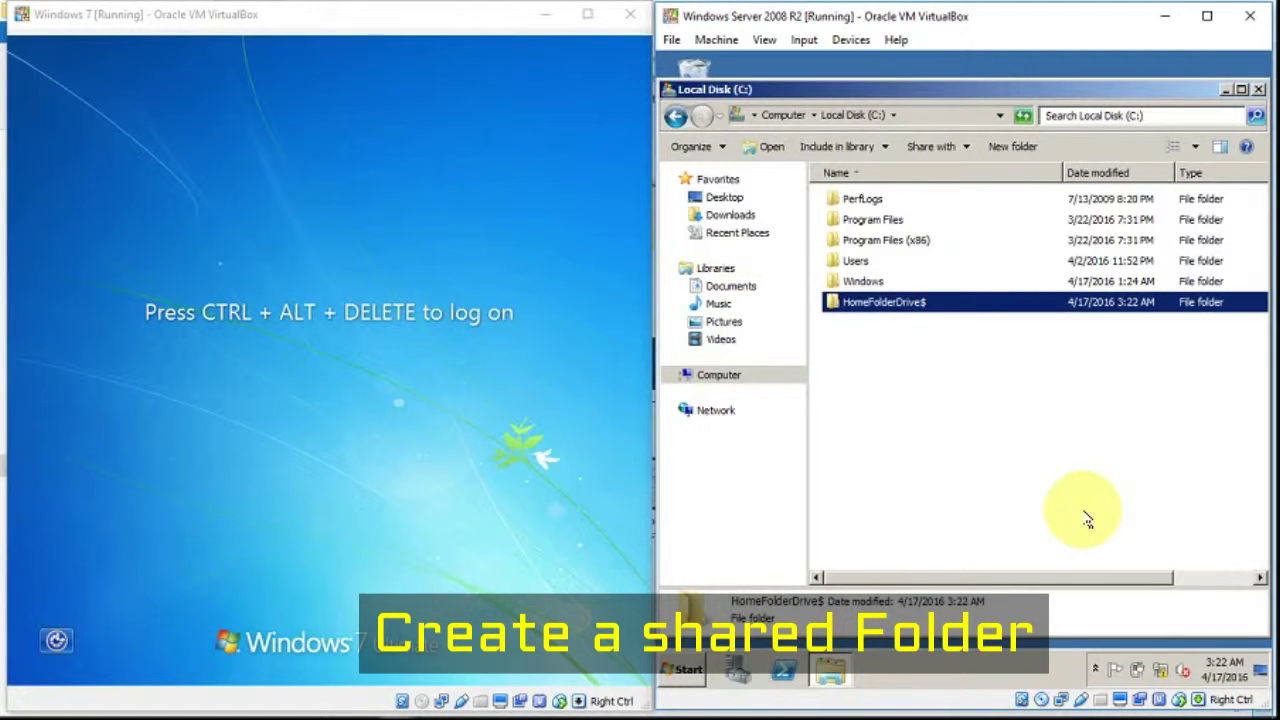
# Share the HomeFolderDrive$ folder with Everyone at the Read/Write permission level
pyautogui.rightClick(898, 303)
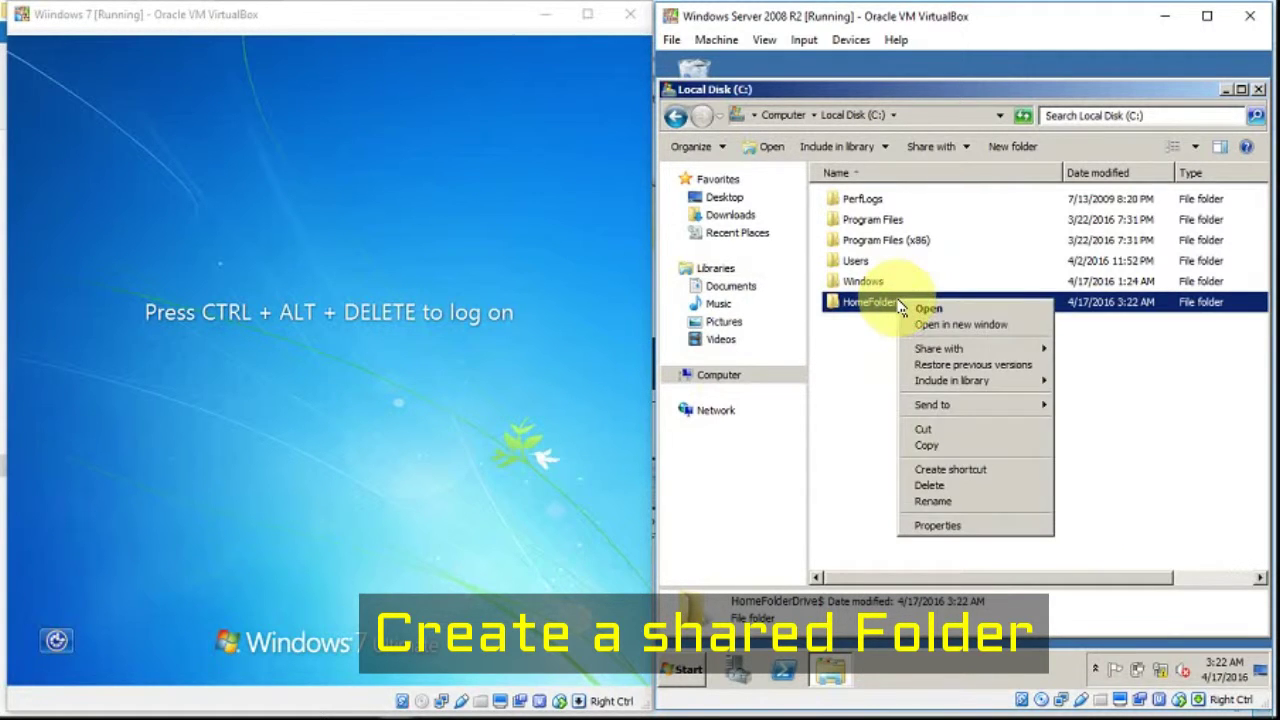
pyautogui.click(936, 525)
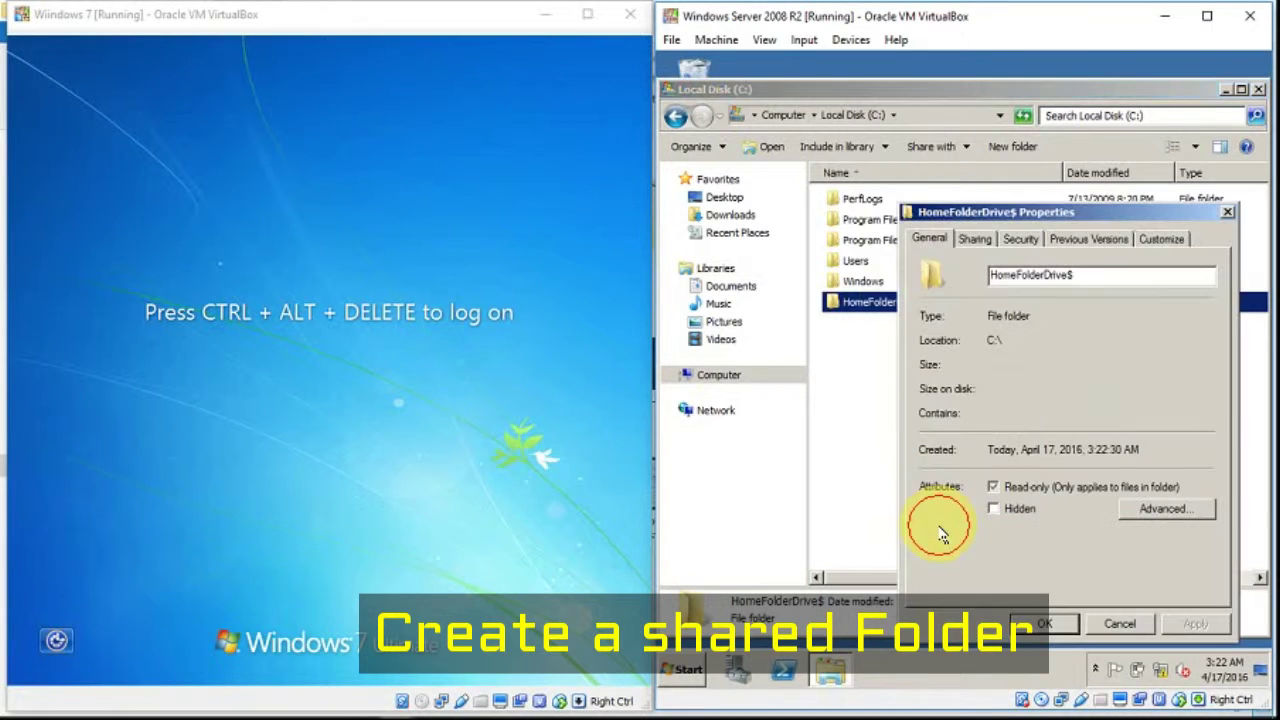
pyautogui.click(977, 240)
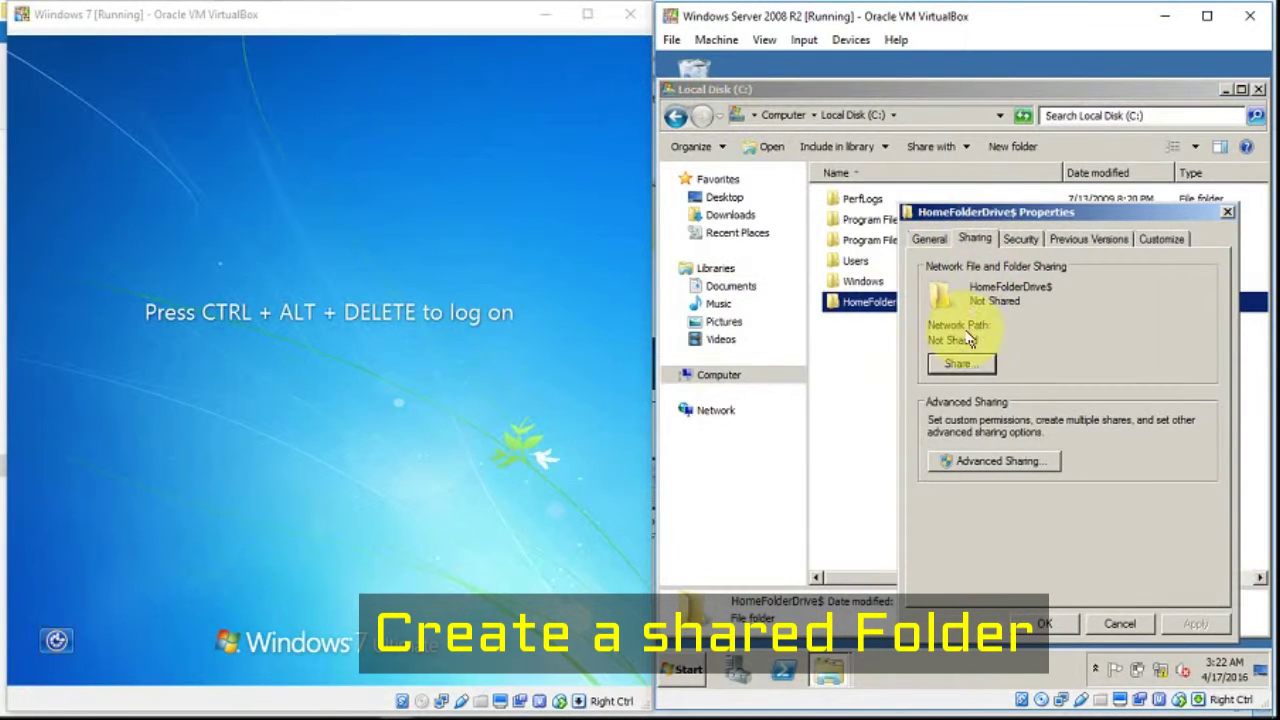
pyautogui.click(959, 366)
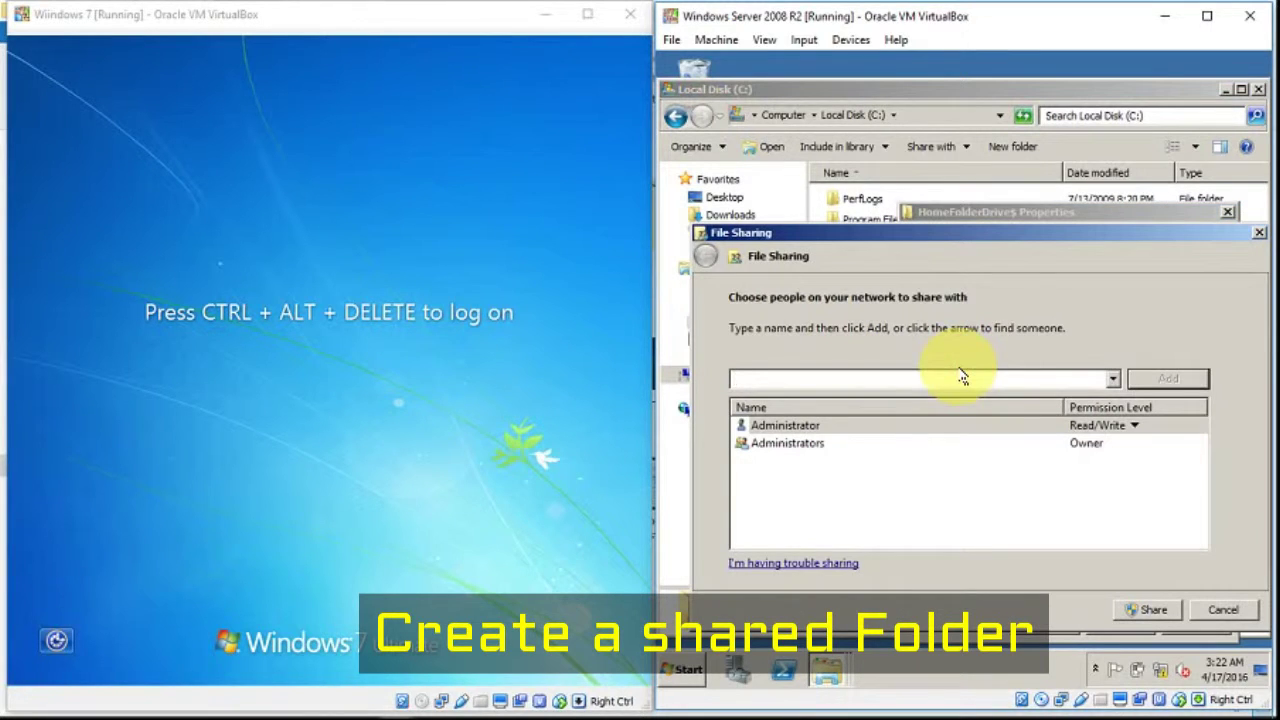
pyautogui.click(1113, 379)
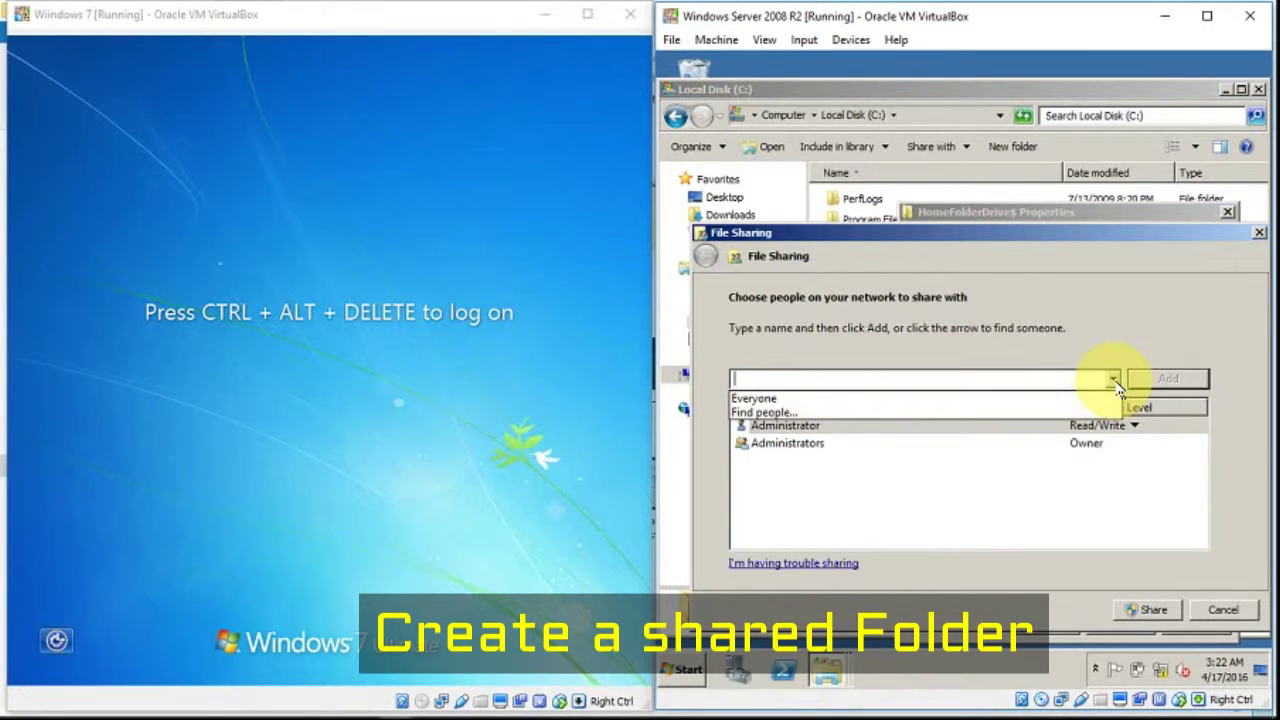
pyautogui.click(1100, 399)
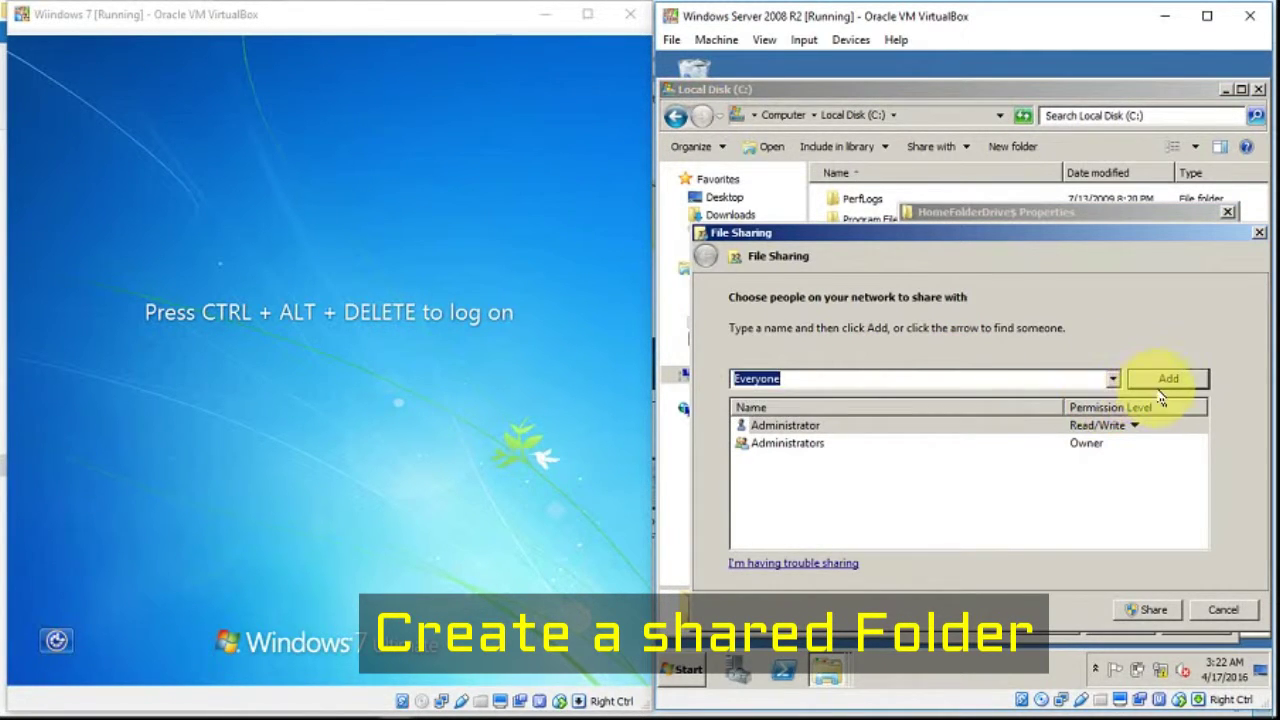
pyautogui.click(1168, 379)
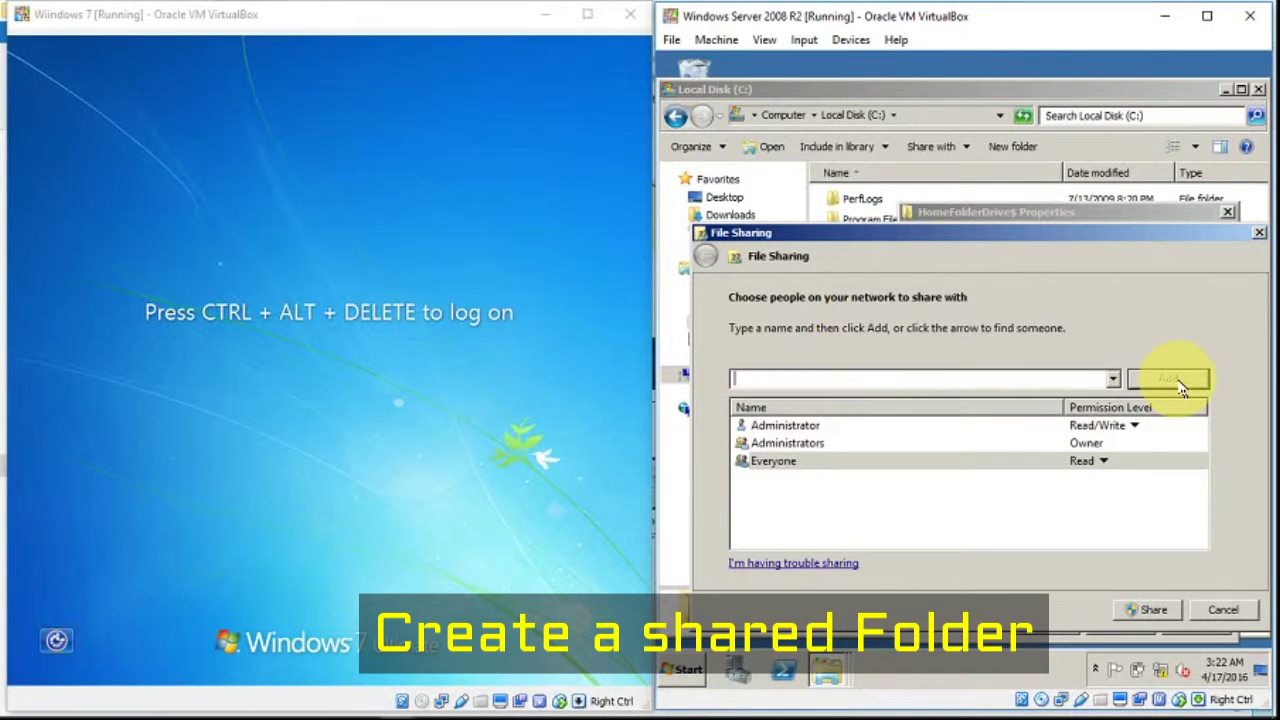
pyautogui.click(1106, 462)
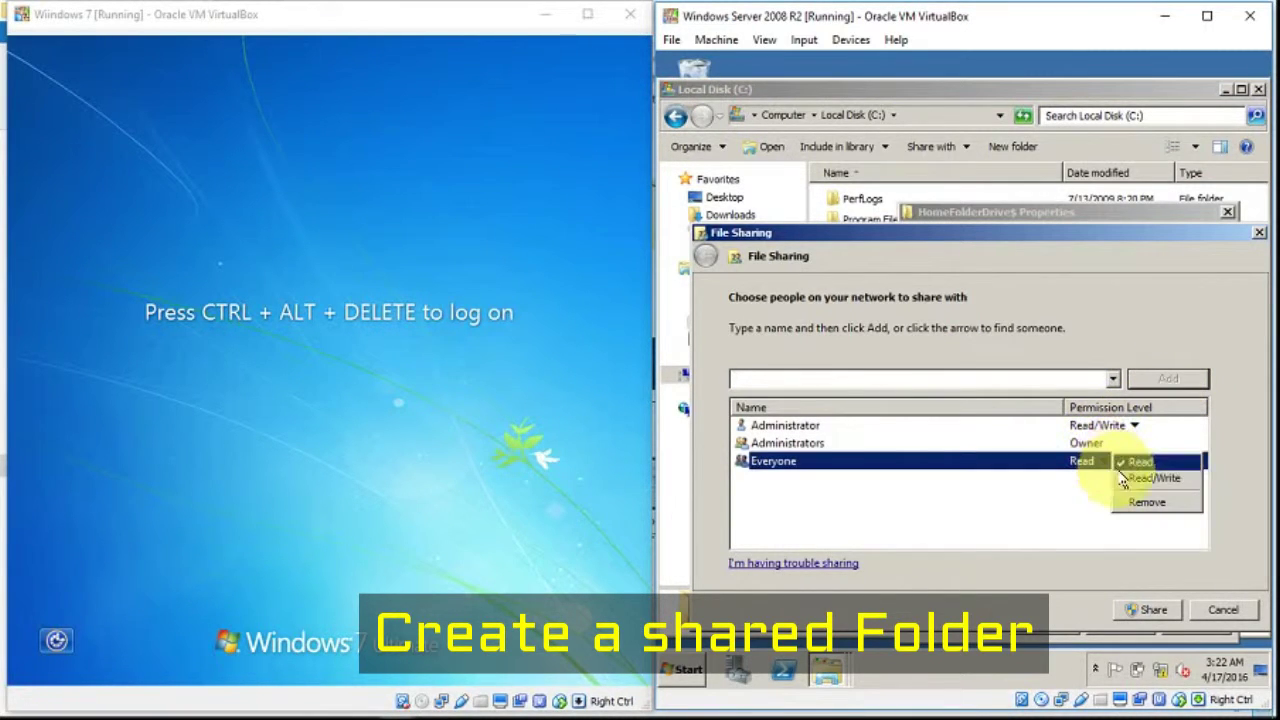
pyautogui.click(1121, 478)
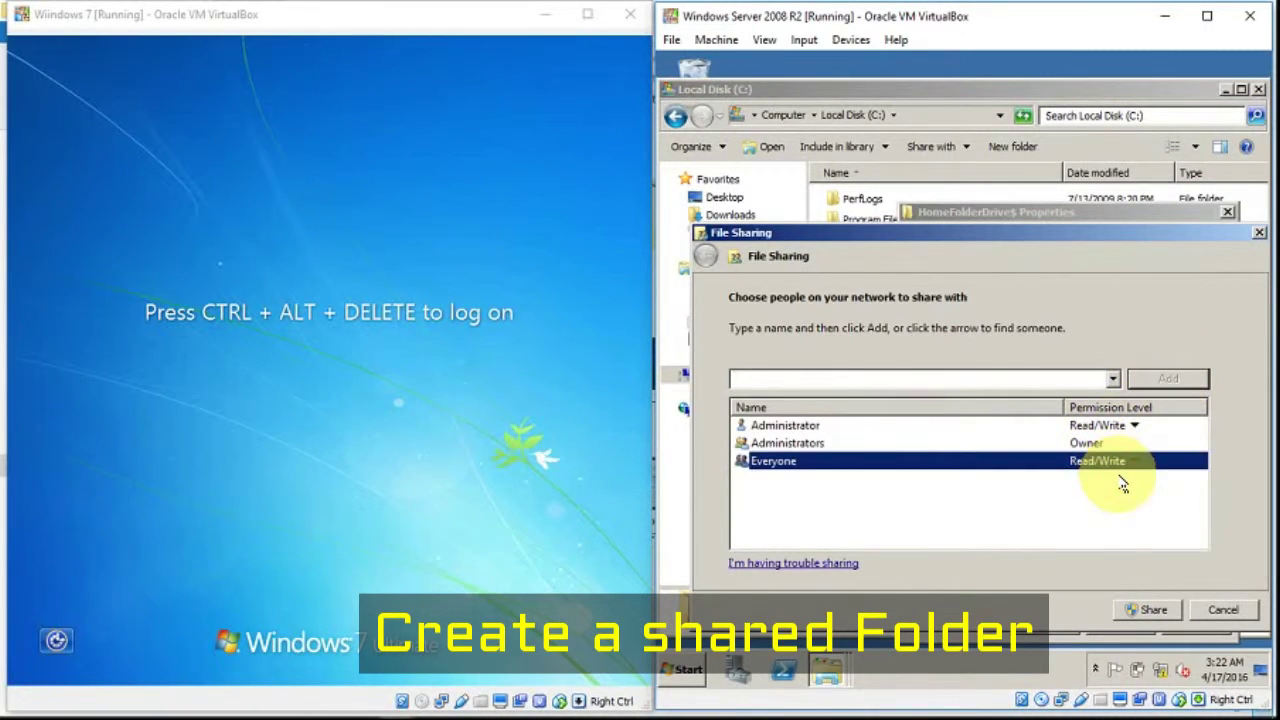
pyautogui.click(1148, 610)
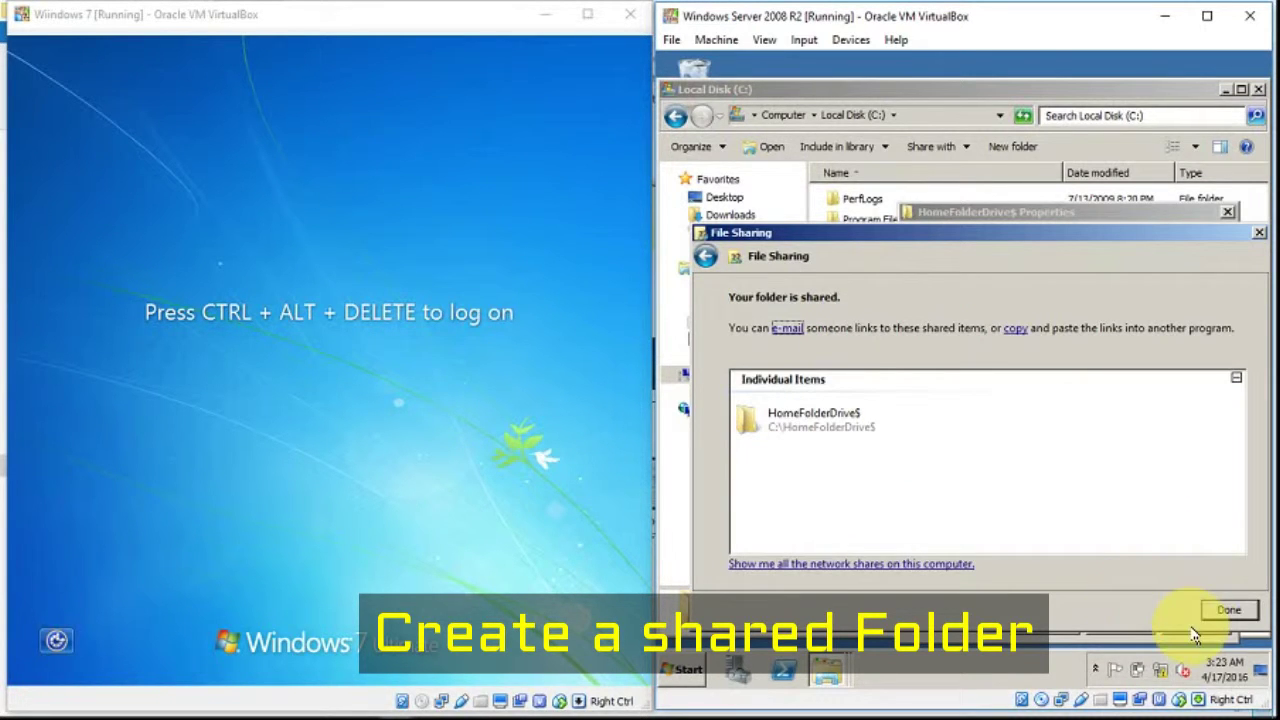
pyautogui.click(1229, 610)
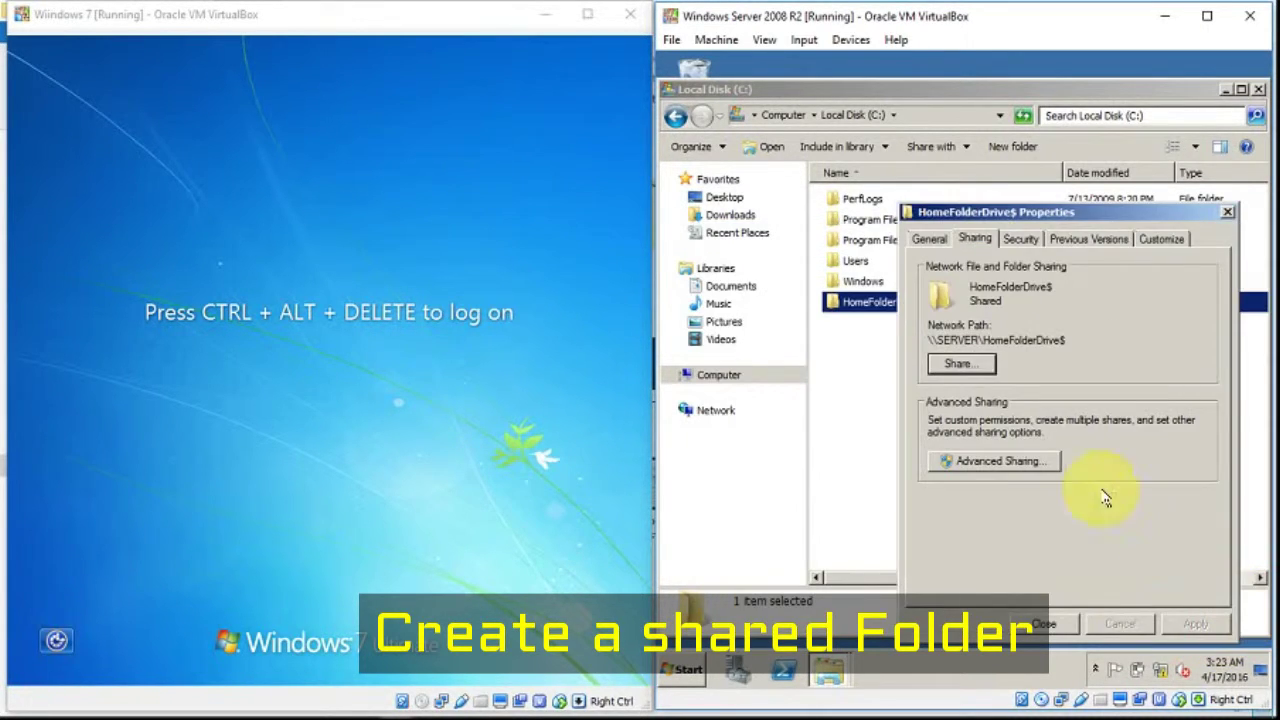
# Allow Everyone Full Control in the advanced share permissions of HomeFolderDrive$, apply the settings and close the folder's properties
pyautogui.click(1005, 461)
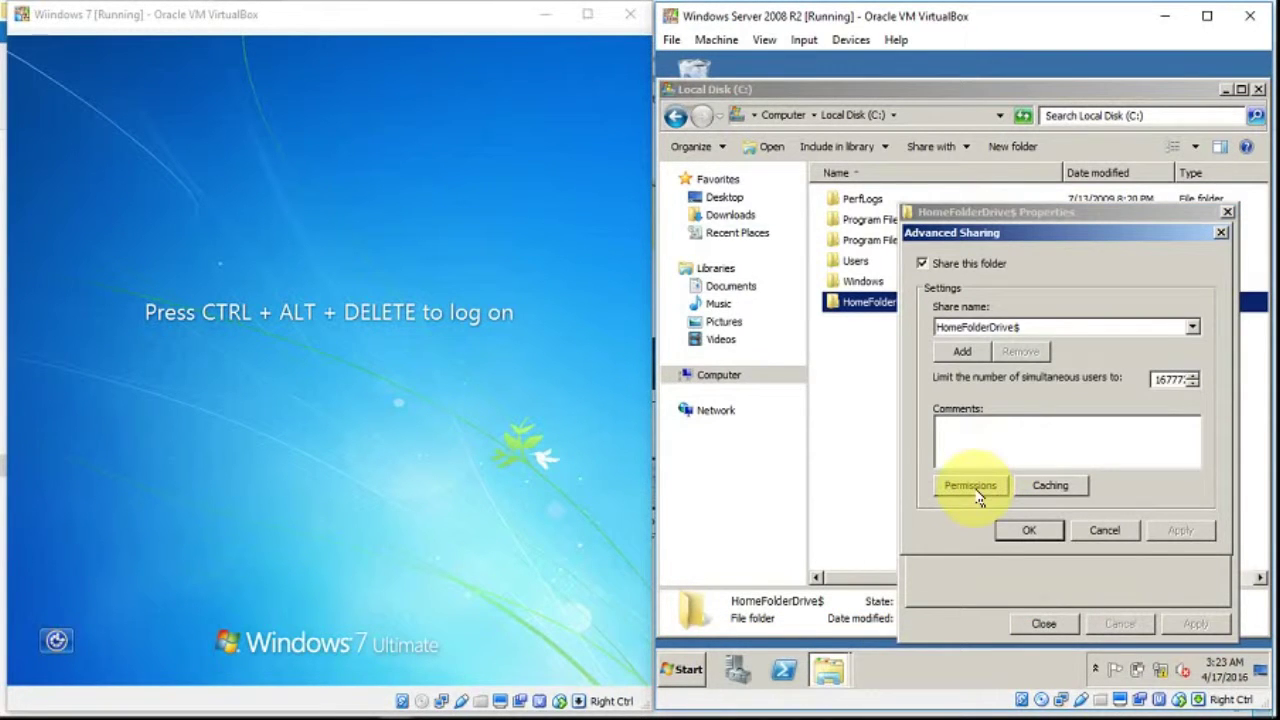
pyautogui.click(972, 488)
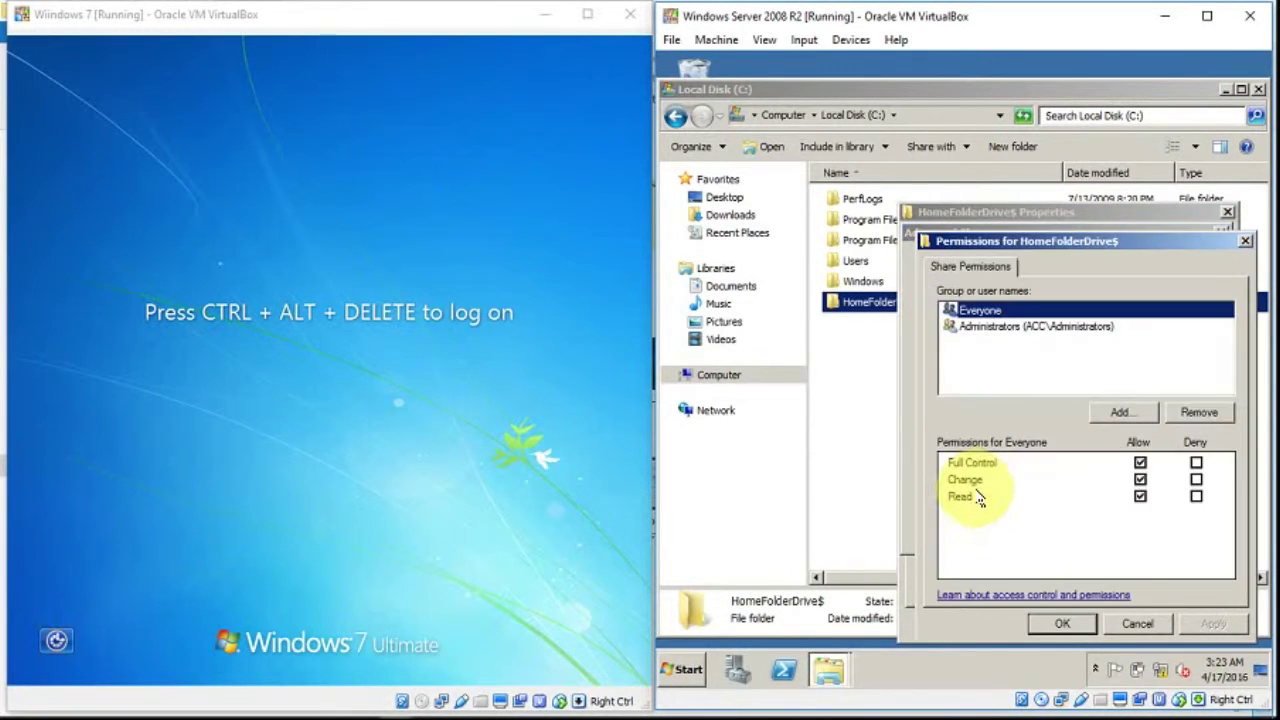
pyautogui.click(1044, 481)
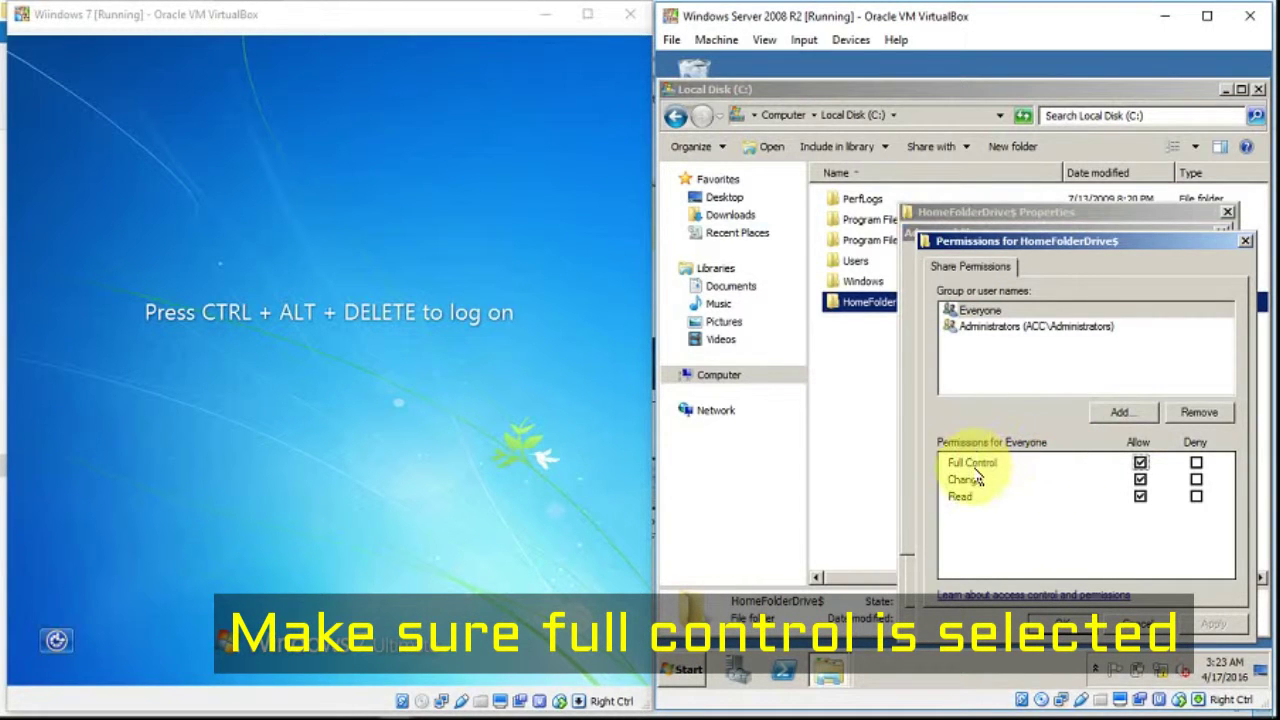
pyautogui.click(1141, 463)
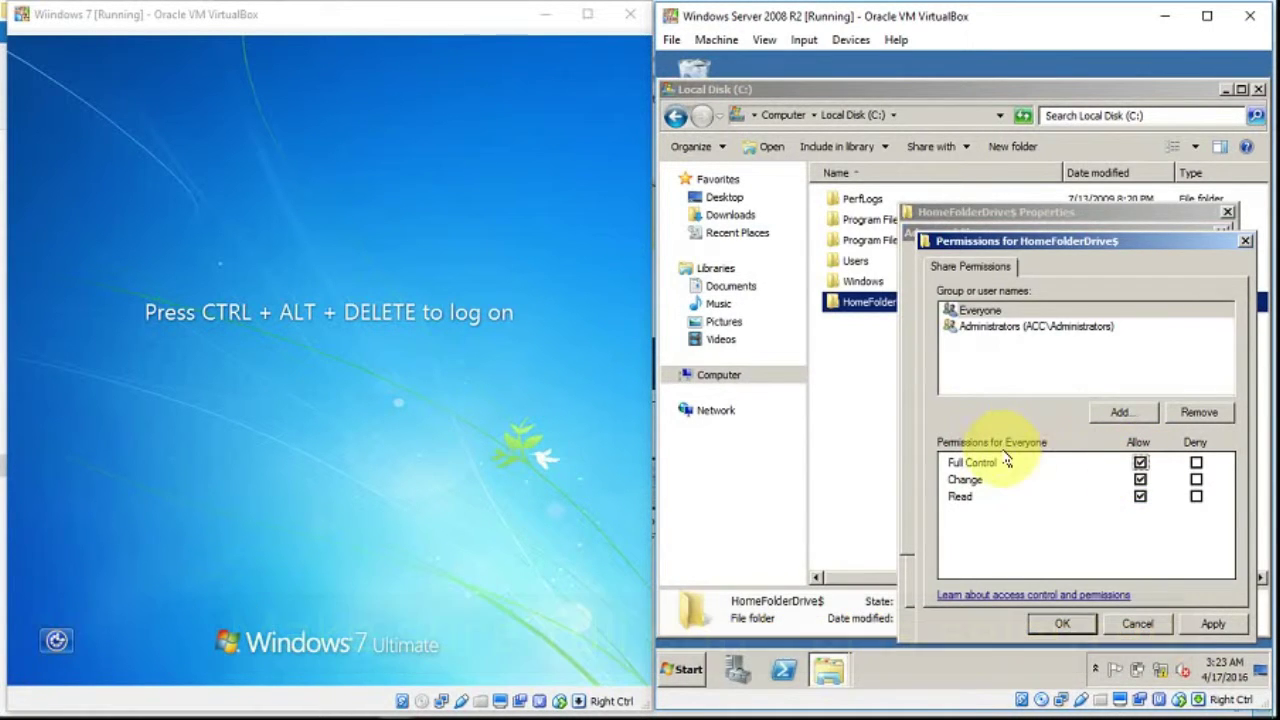
pyautogui.click(1213, 623)
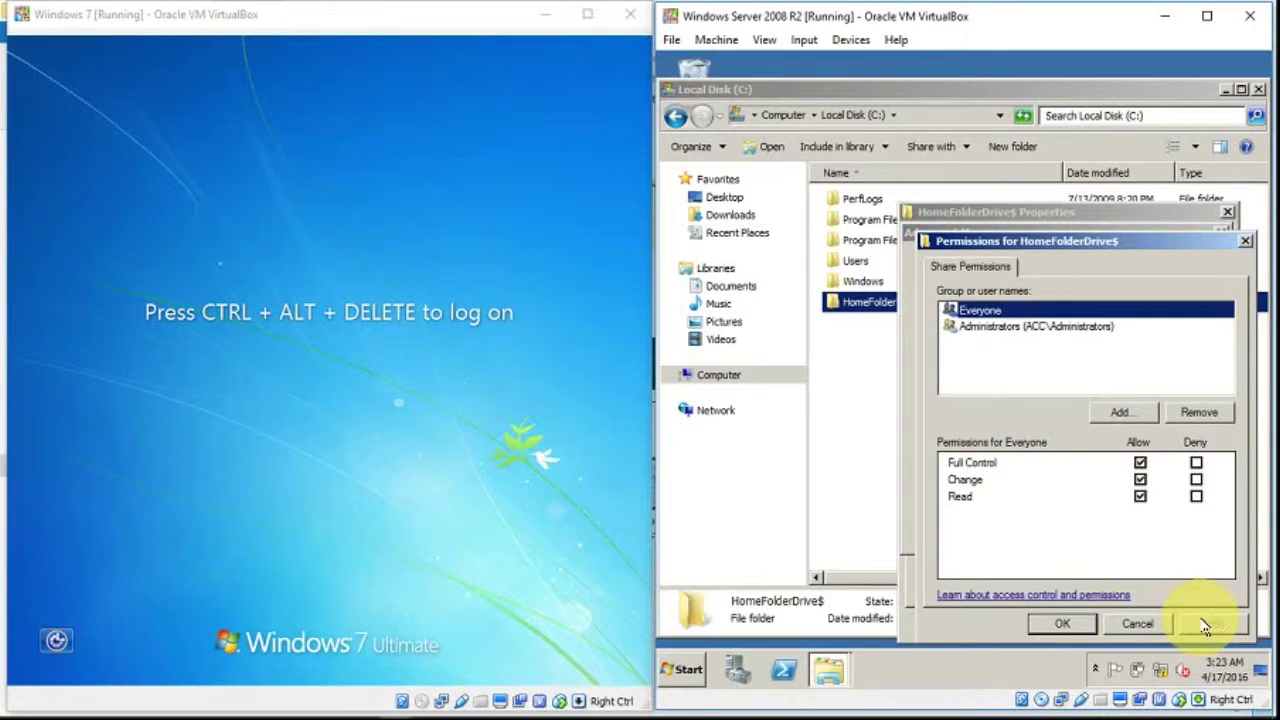
pyautogui.click(1062, 624)
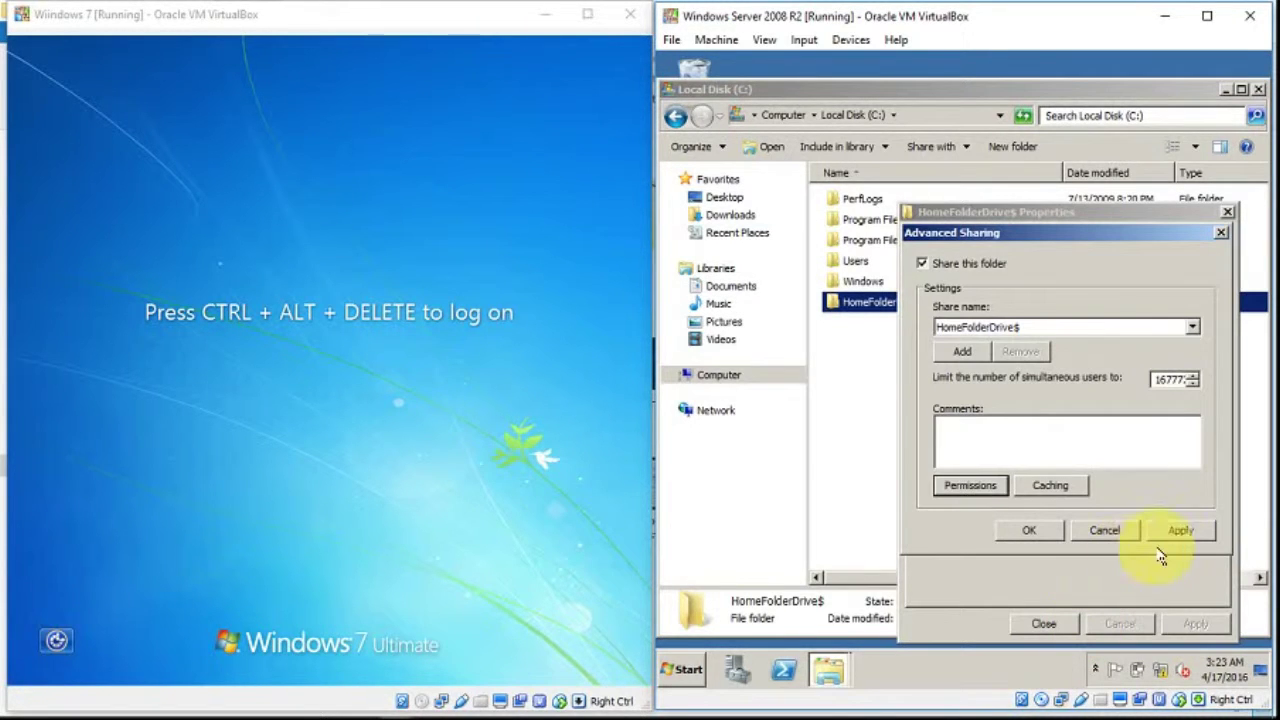
pyautogui.click(1190, 537)
pyautogui.click(1047, 538)
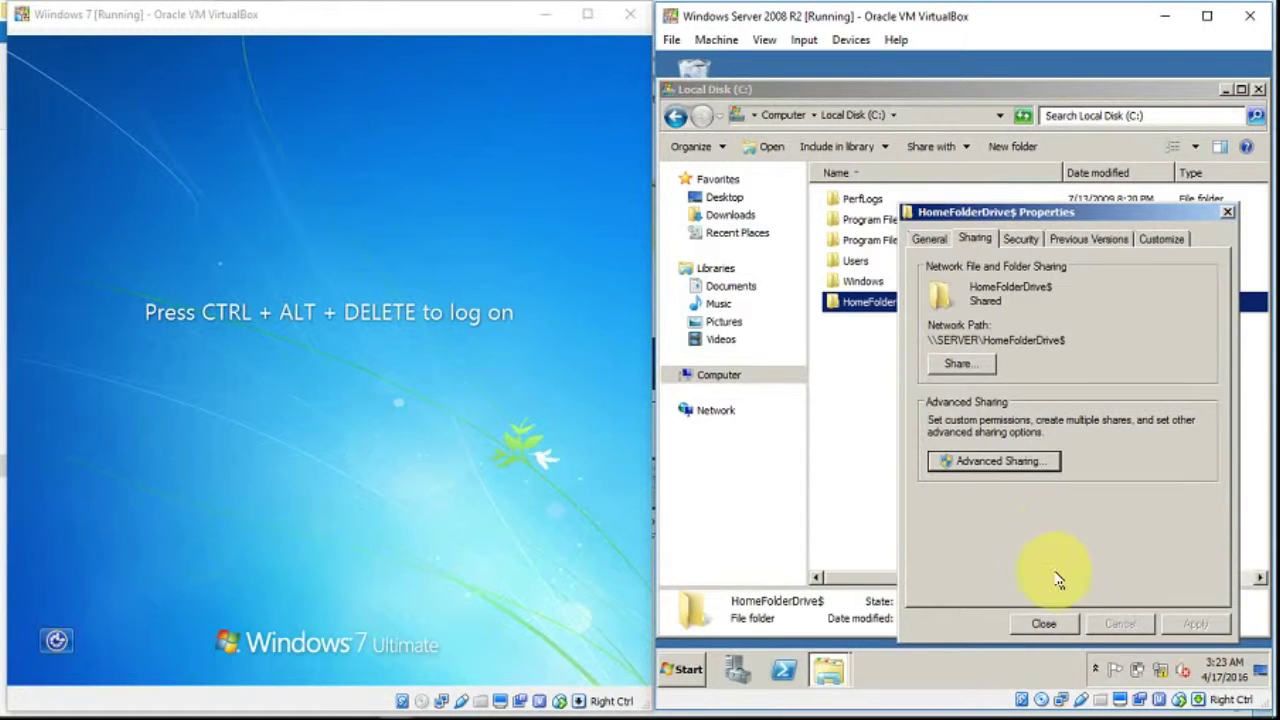
pyautogui.click(1044, 624)
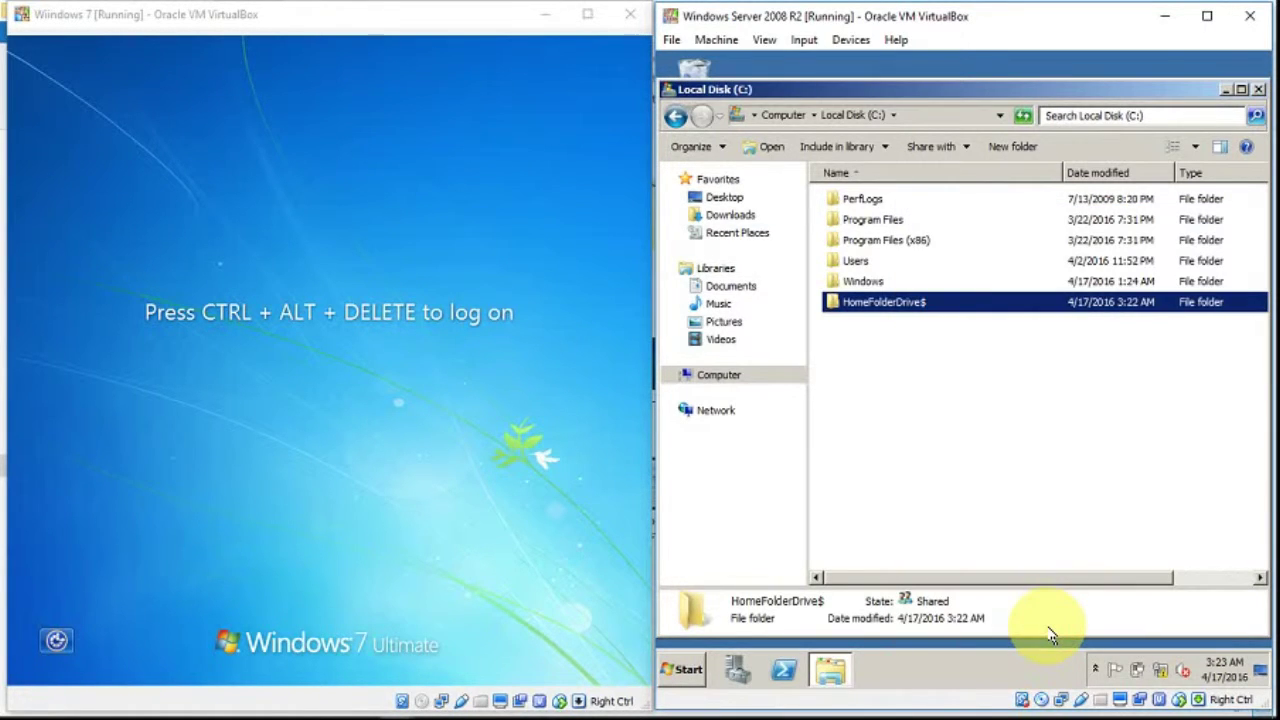
# Minimize the file window, open Active Directory Users and Computers, and select the ACT DEPARTMENT unit under acc.net
pyautogui.click(1227, 90)
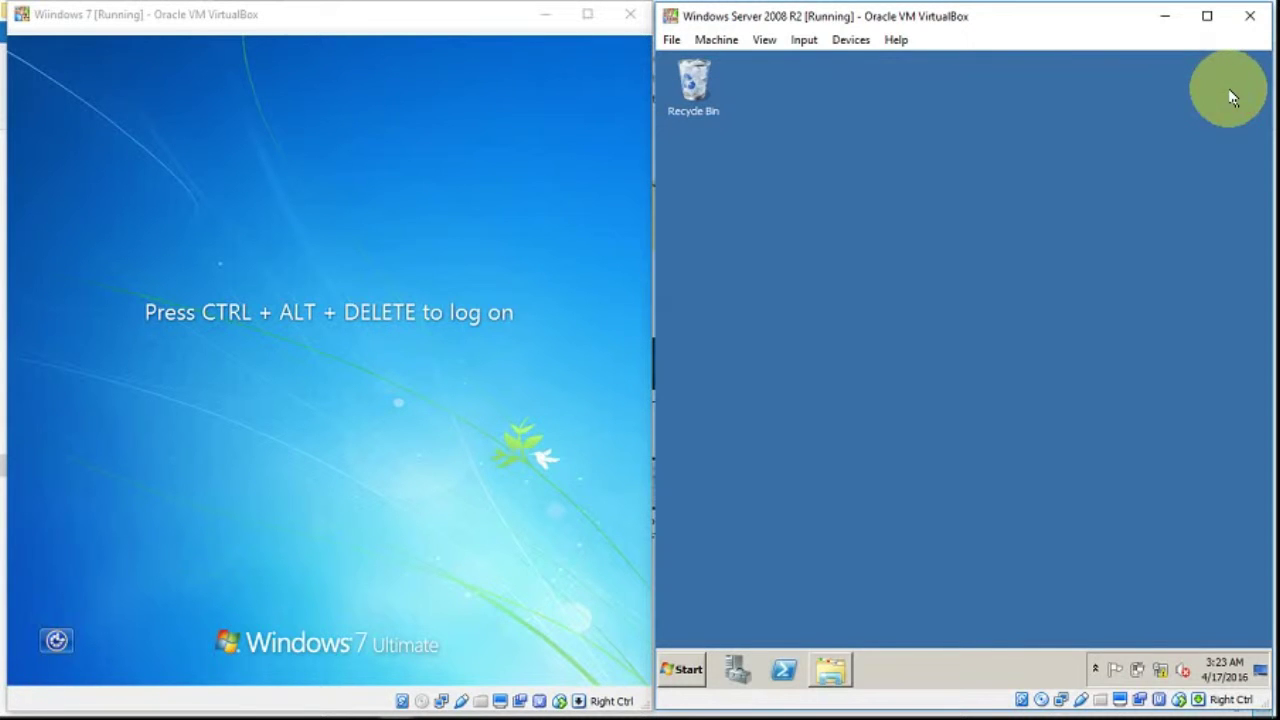
pyautogui.click(686, 670)
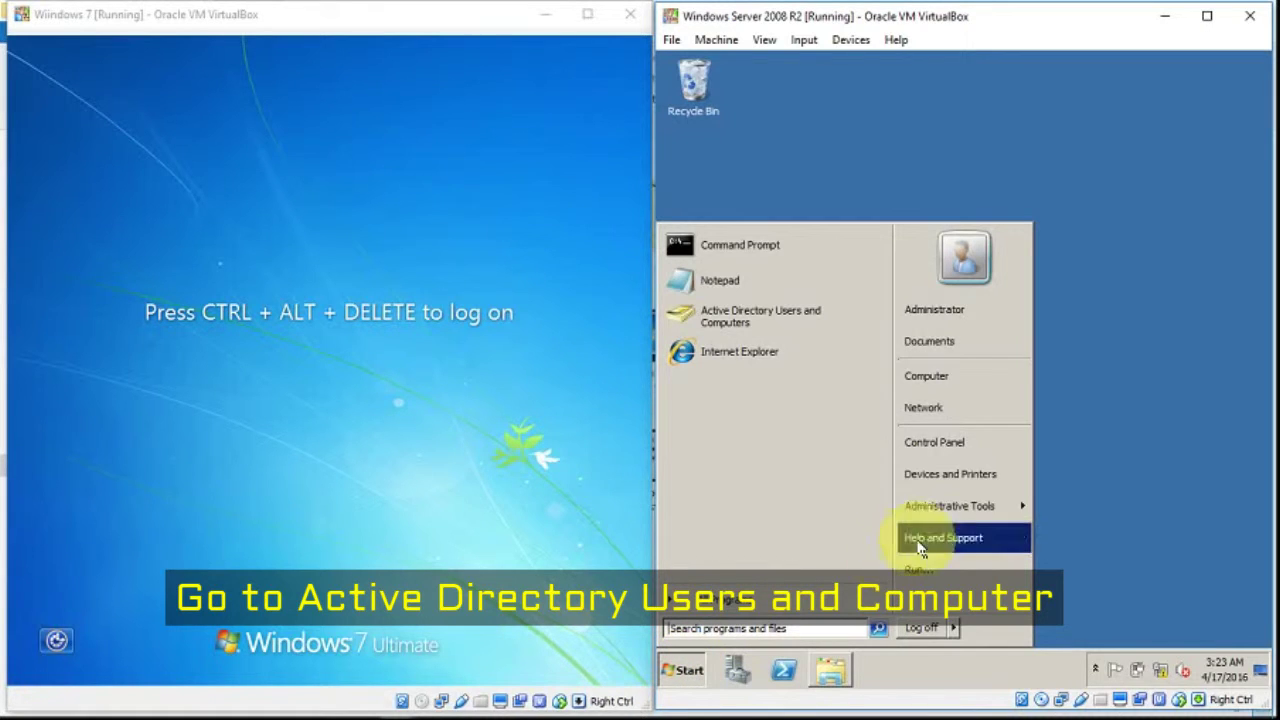
pyautogui.click(970, 510)
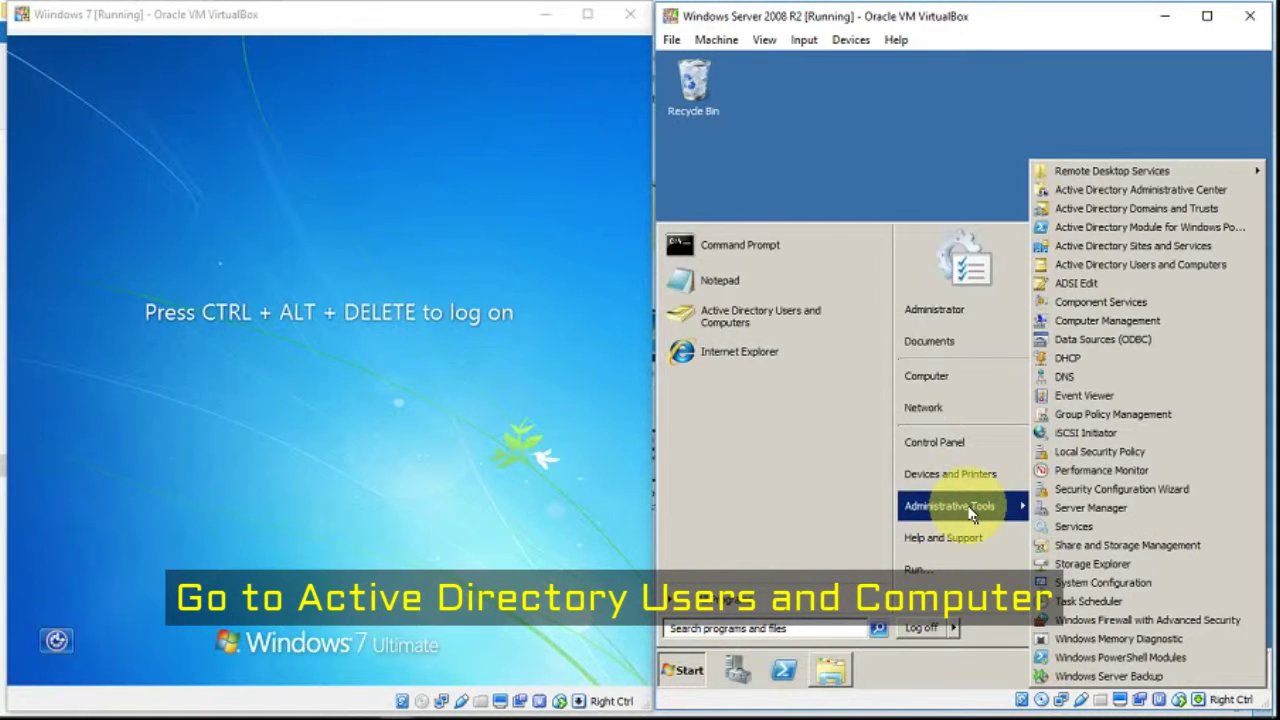
pyautogui.click(1177, 268)
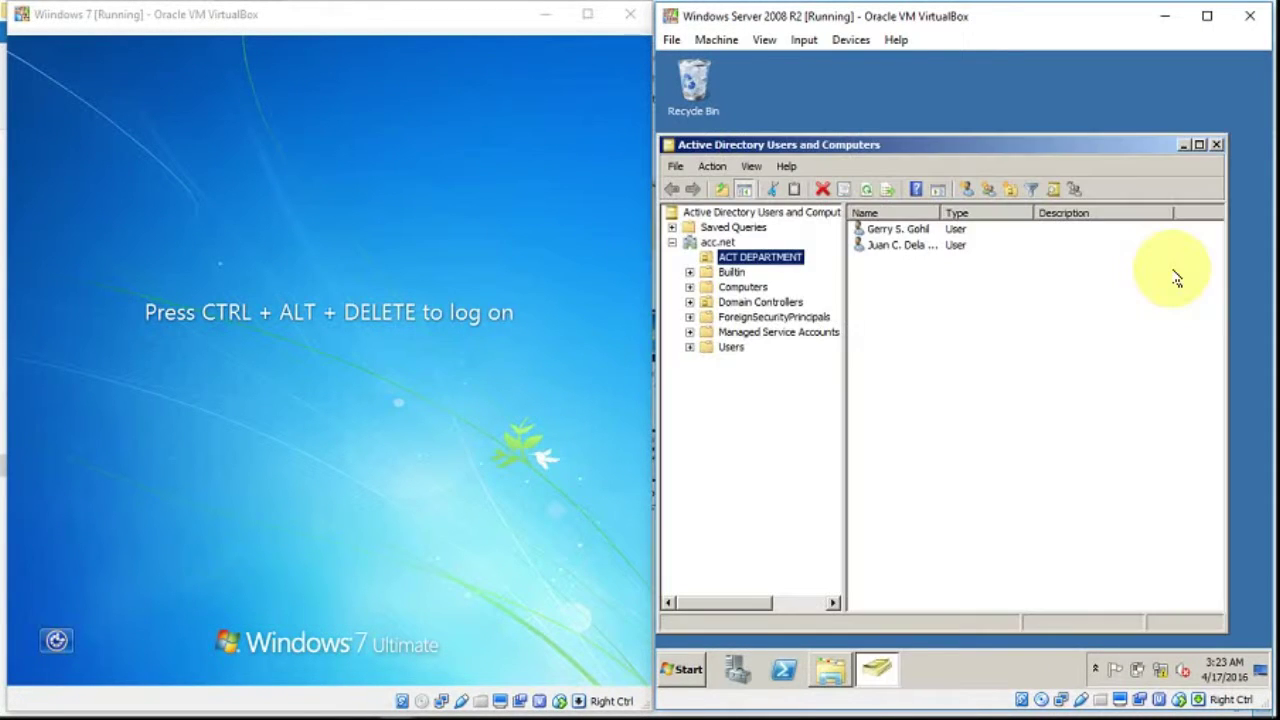
pyautogui.click(772, 262)
pyautogui.click(704, 250)
# Open the first ACT DEPARTMENT user's profile properties and set the home folder to connect drive Z:
pyautogui.click(905, 230)
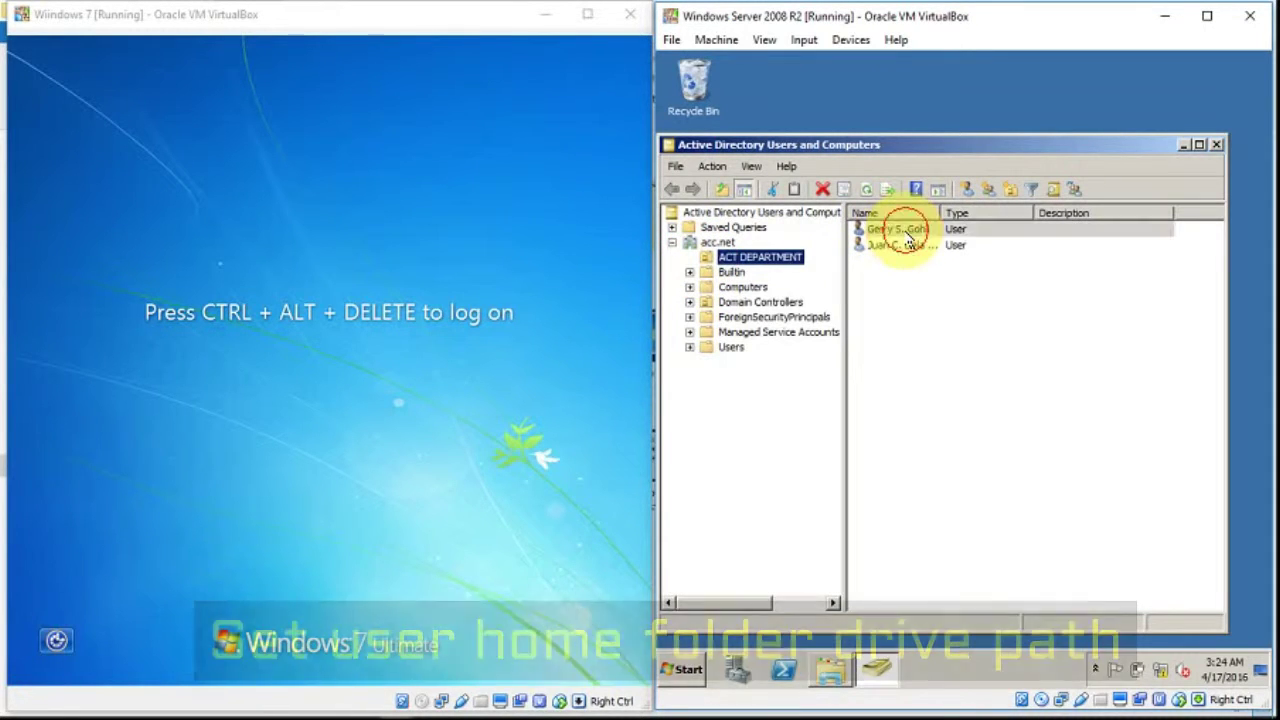
pyautogui.rightClick(907, 234)
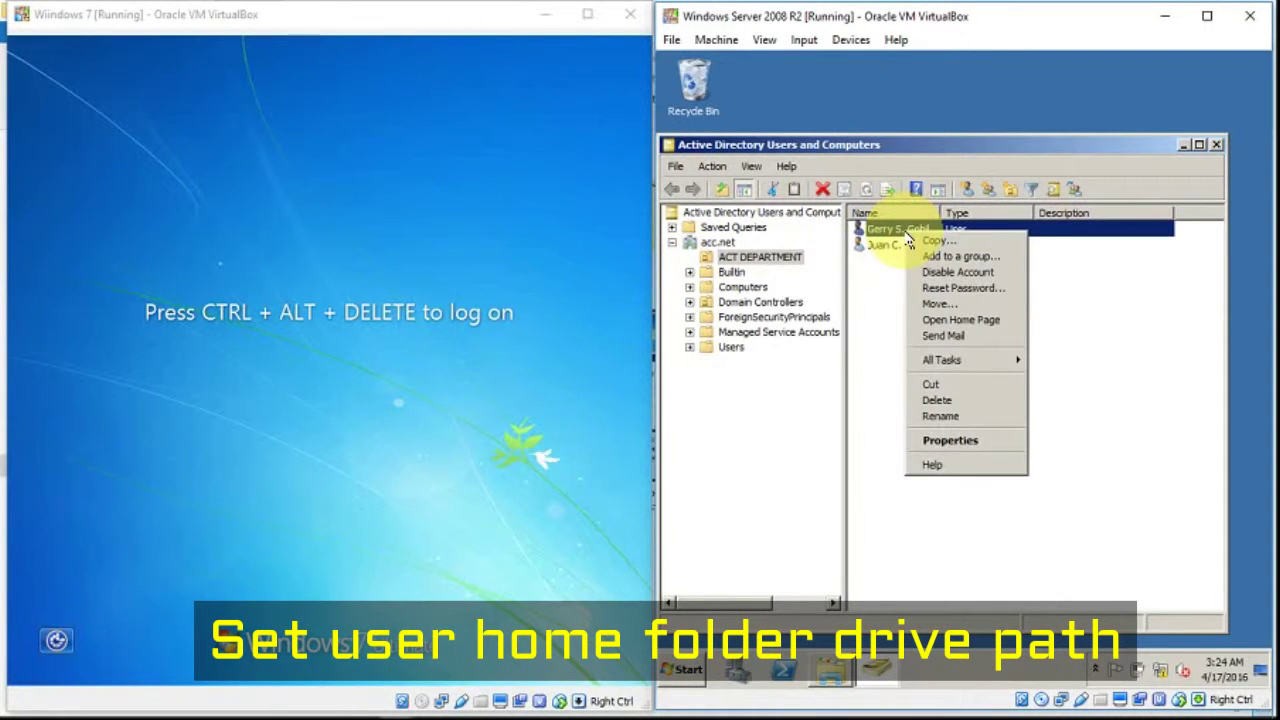
pyautogui.click(950, 441)
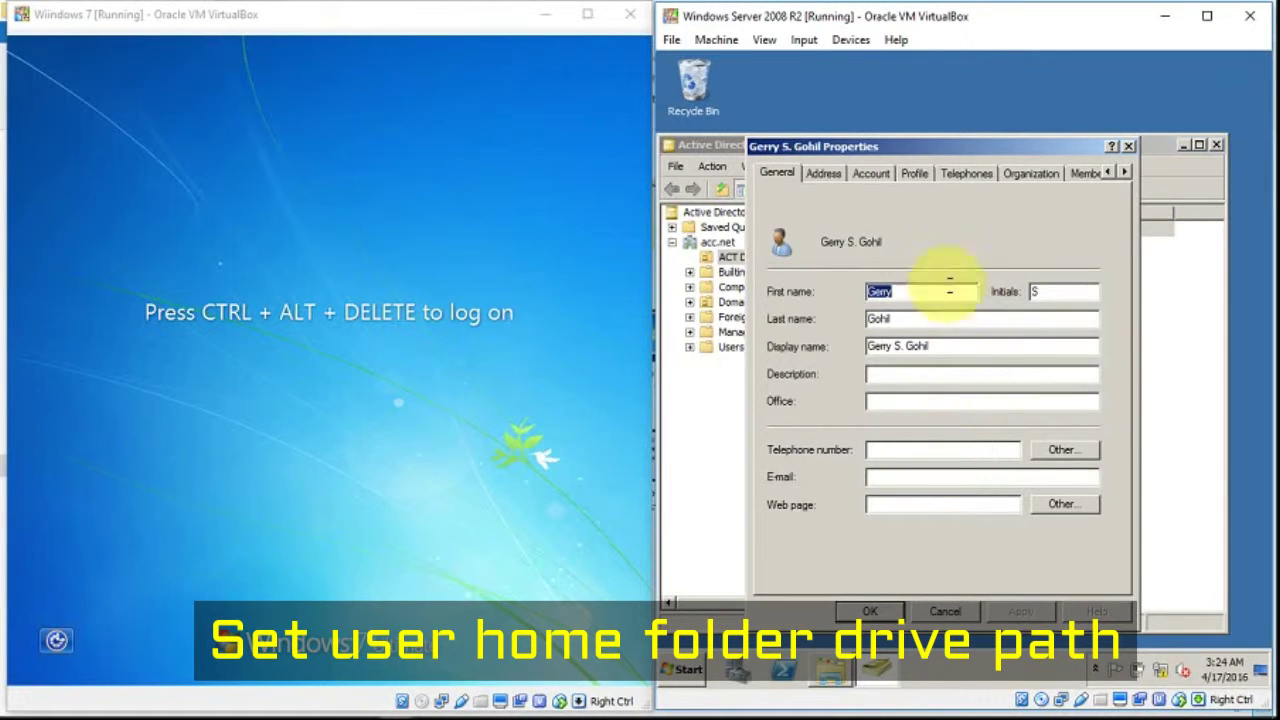
pyautogui.click(915, 174)
pyautogui.click(895, 220)
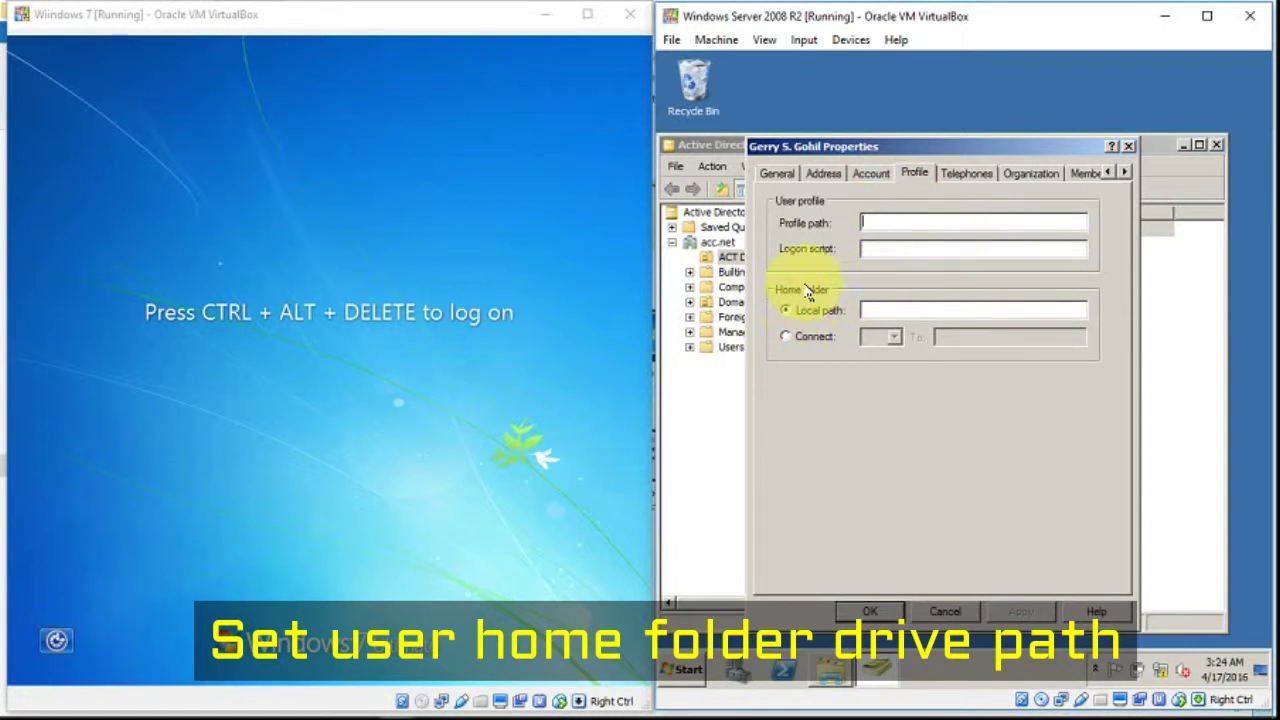
pyautogui.click(790, 336)
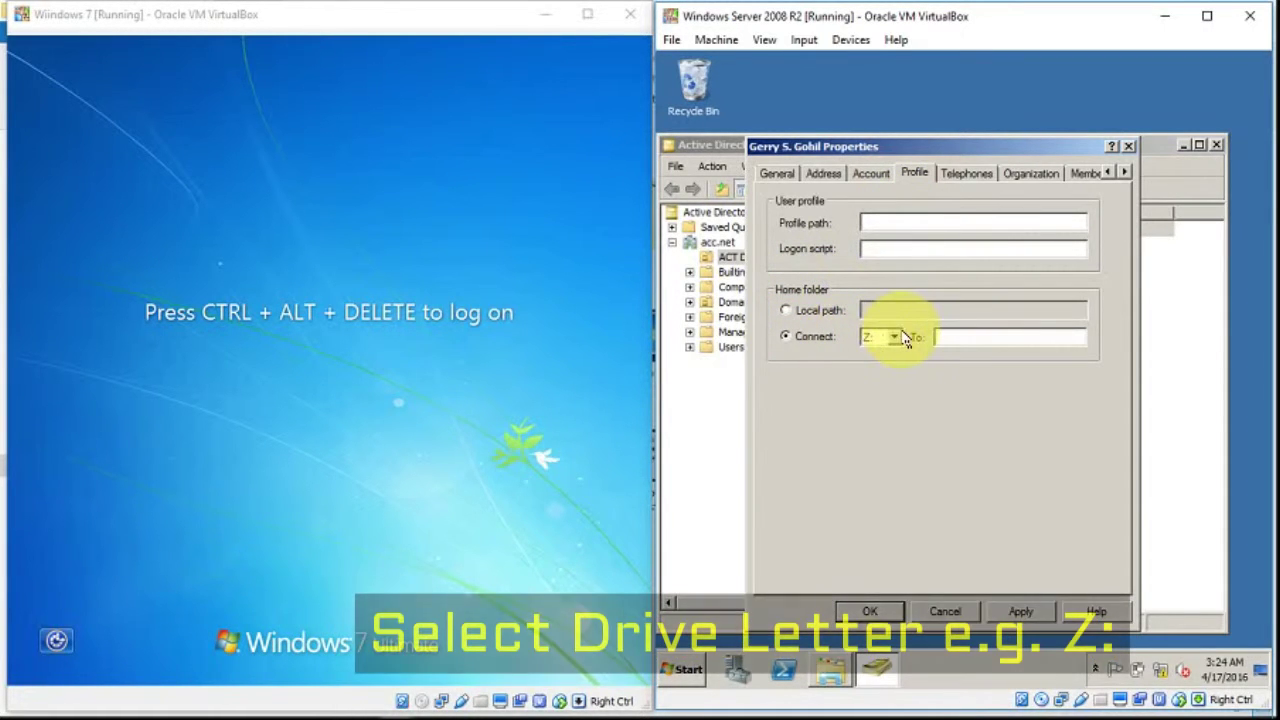
pyautogui.click(895, 337)
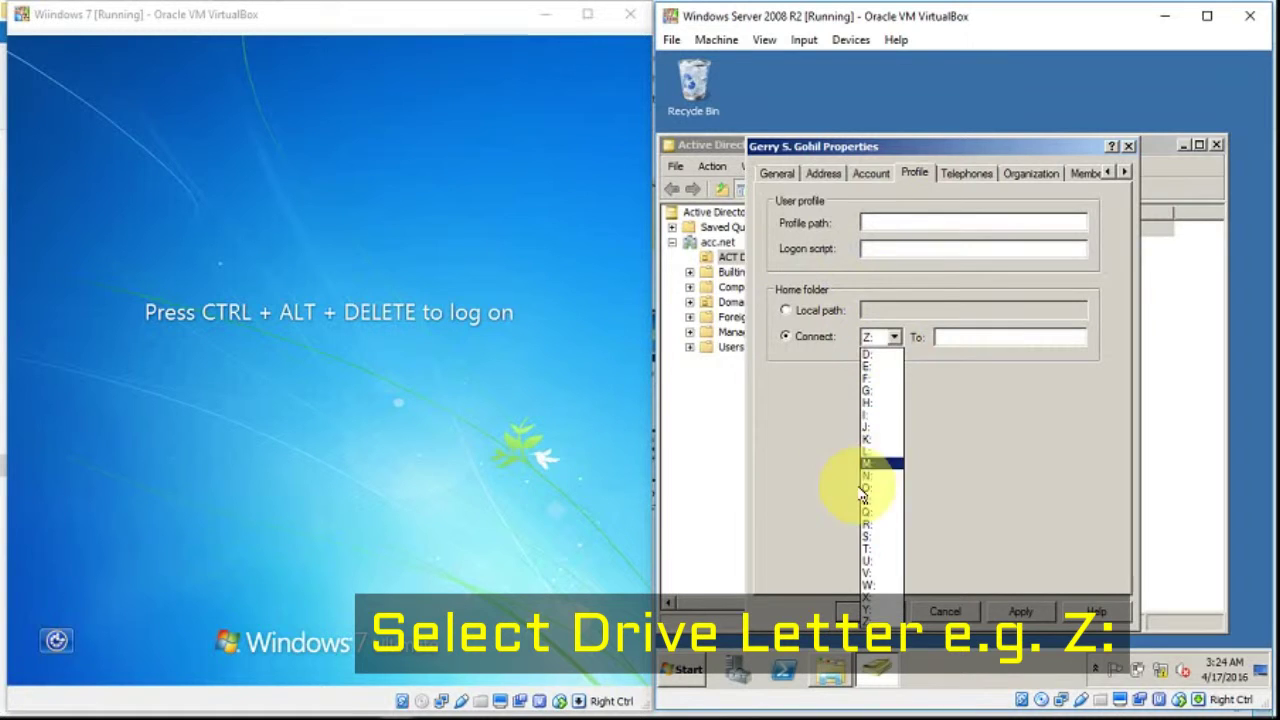
pyautogui.click(903, 337)
pyautogui.click(966, 337)
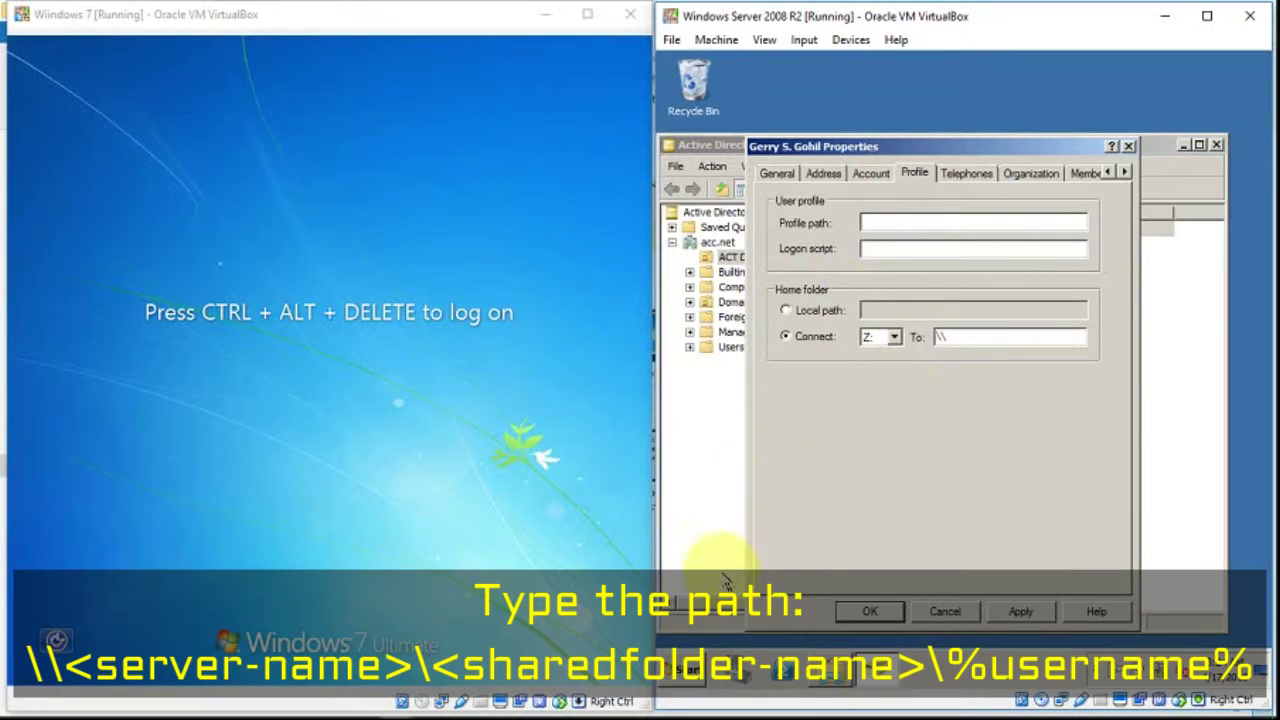
# Look up the server's computer name in the system information and start the user's home folder path with \\SERVER\
pyautogui.click(695, 682)
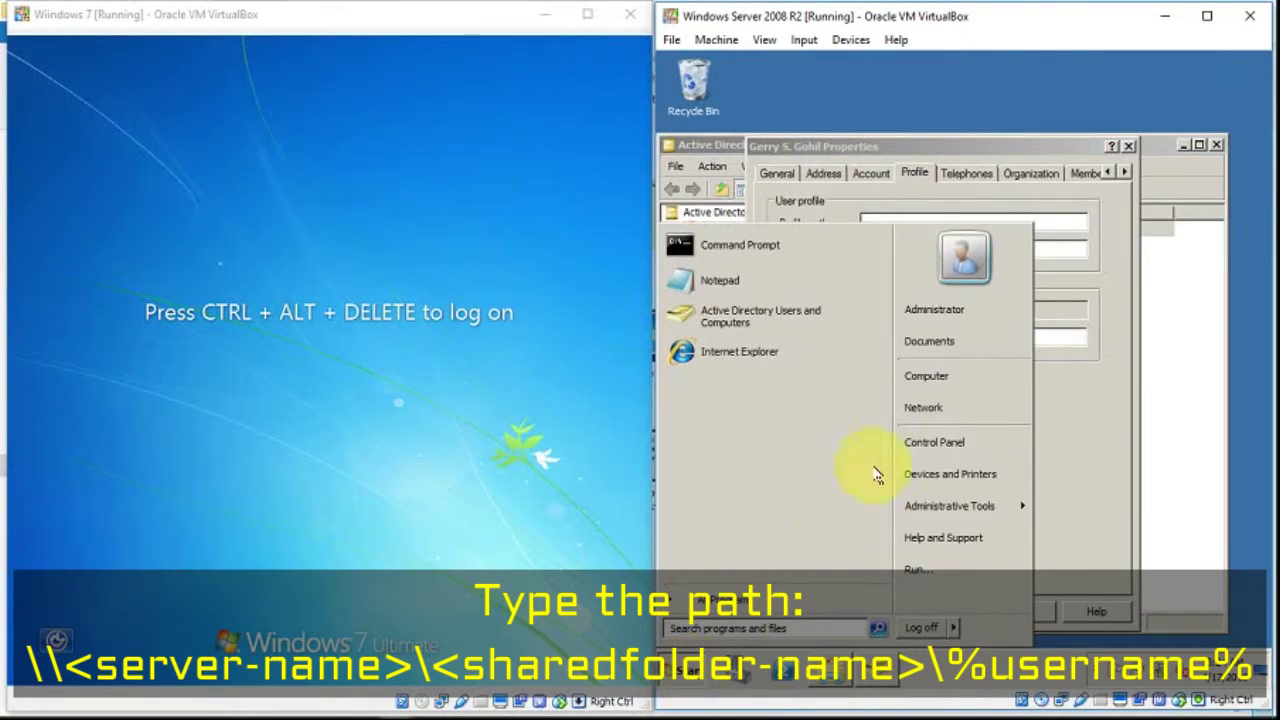
pyautogui.rightClick(970, 377)
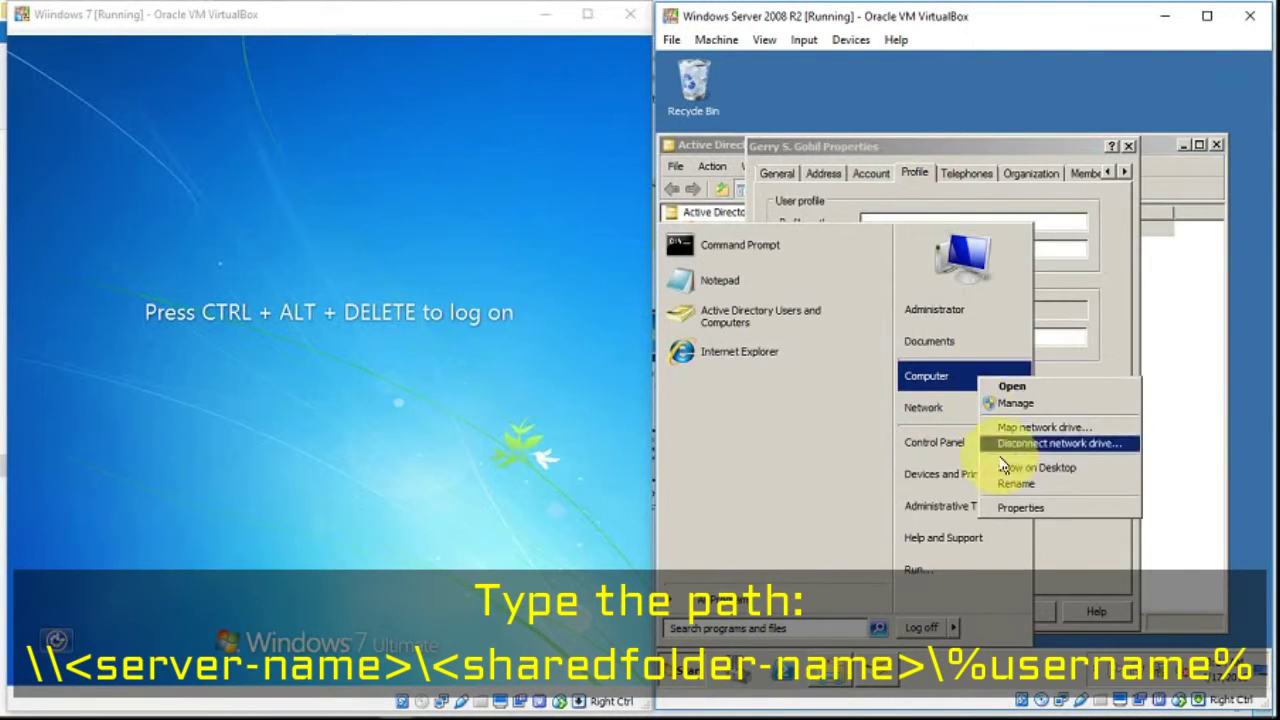
pyautogui.click(1015, 512)
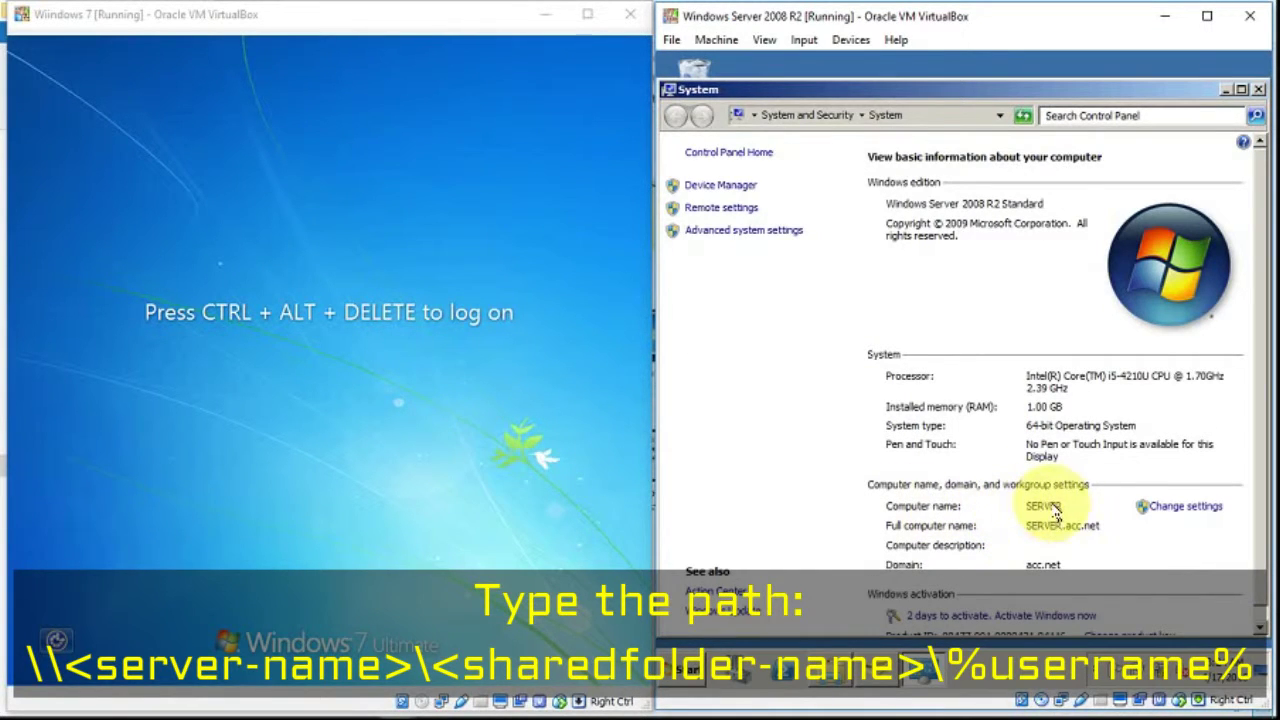
pyautogui.click(1261, 91)
pyautogui.click(979, 337)
pyautogui.write('\\\\SERVER\\')
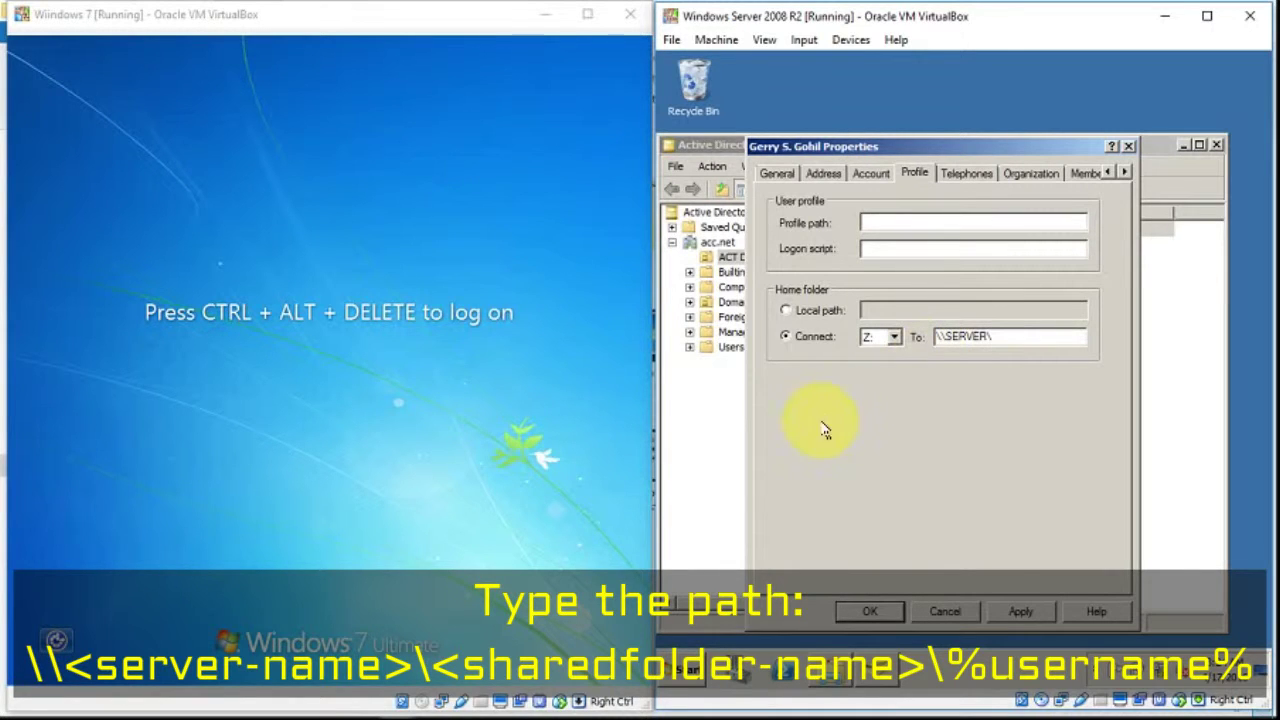
# Copy the name of the HomeFolderDrive$ folder from its properties and close them without changes
pyautogui.click(830, 668)
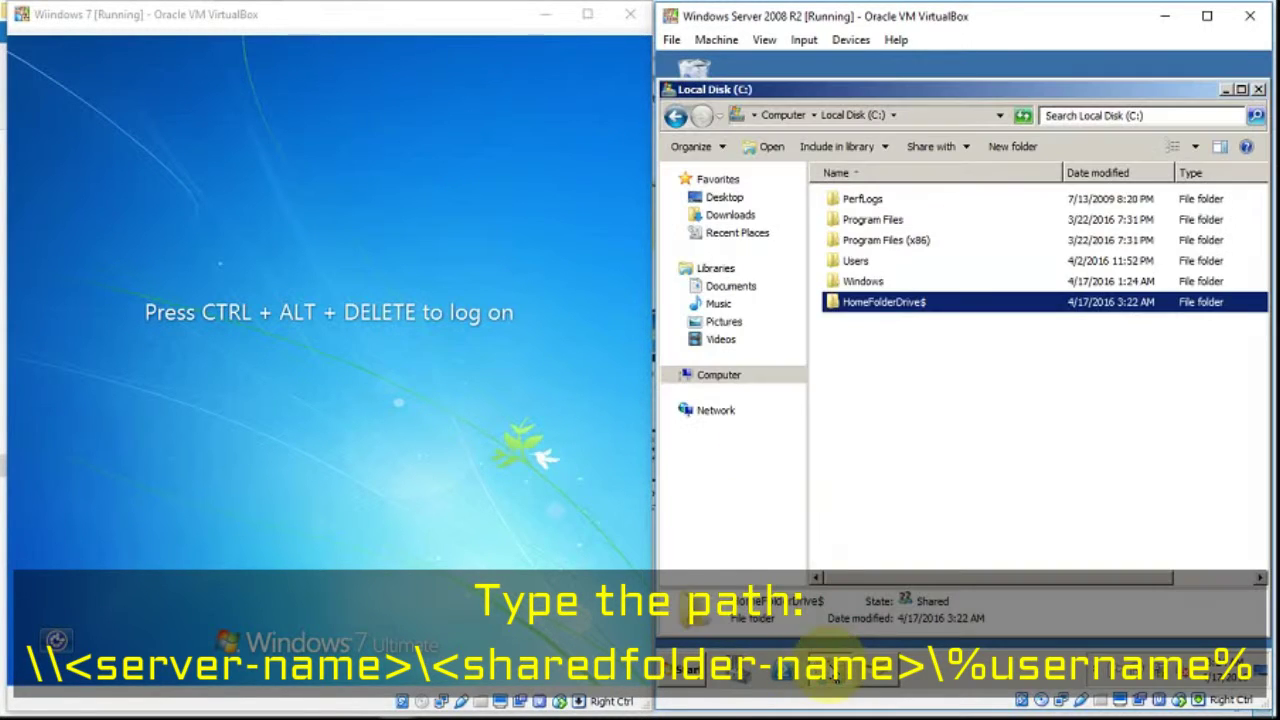
pyautogui.rightClick(887, 311)
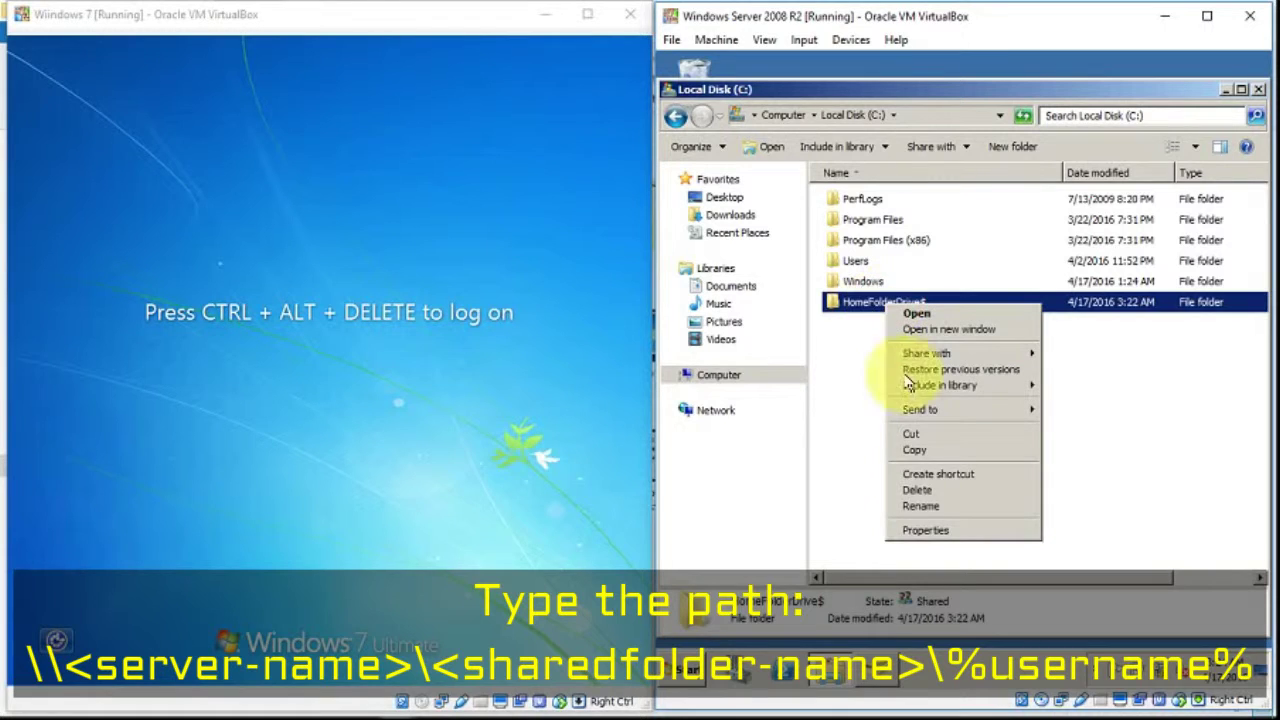
pyautogui.click(925, 531)
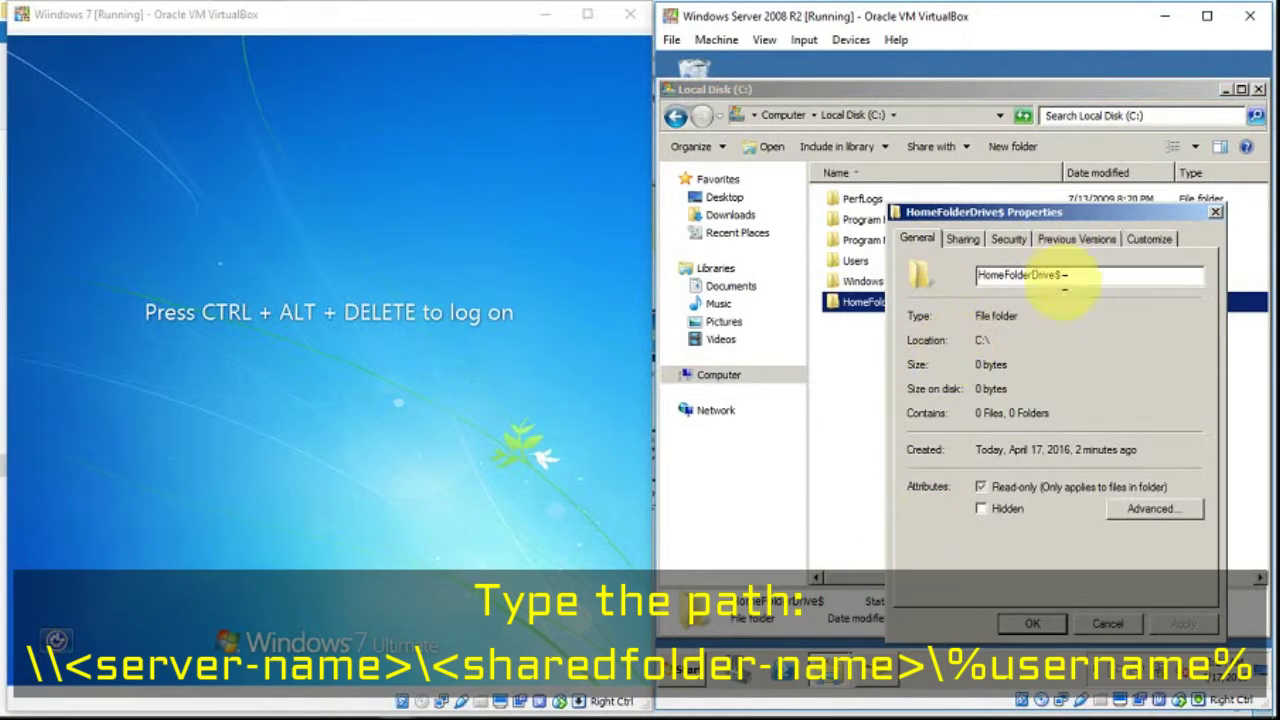
pyautogui.moveTo(1068, 280); pyautogui.dragTo(940, 275)
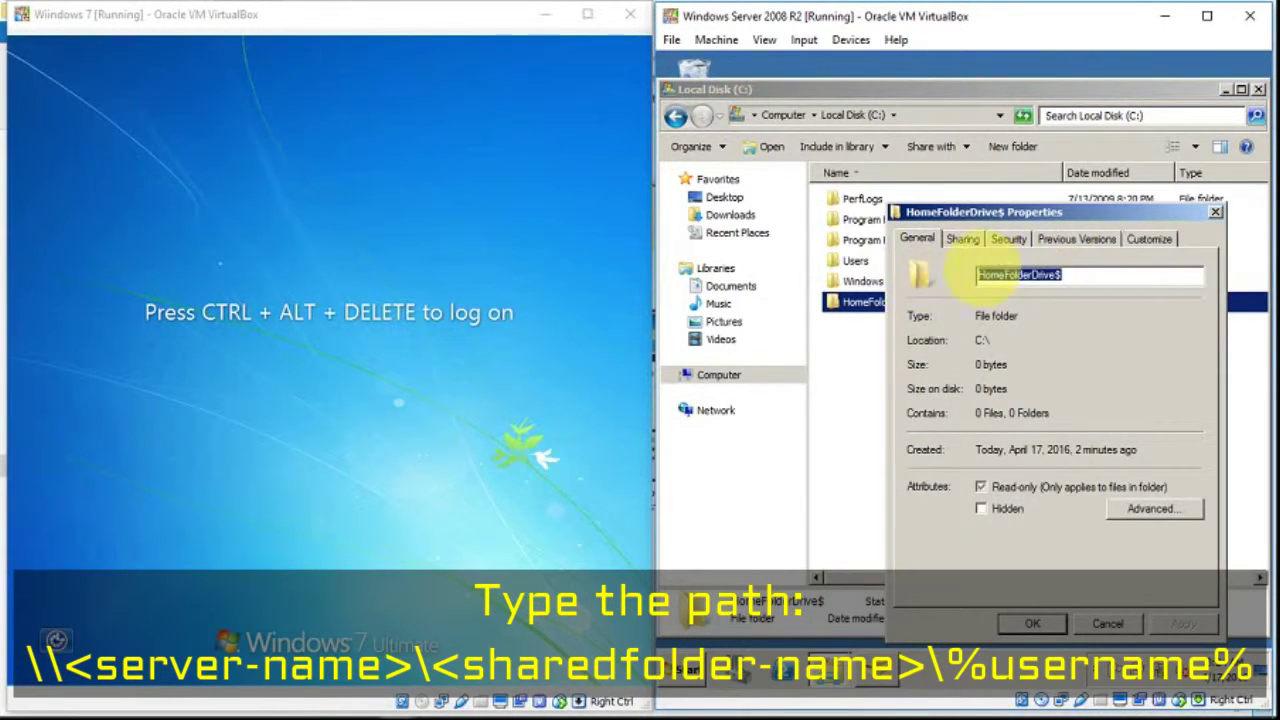
pyautogui.rightClick(1000, 272)
pyautogui.click(1020, 322)
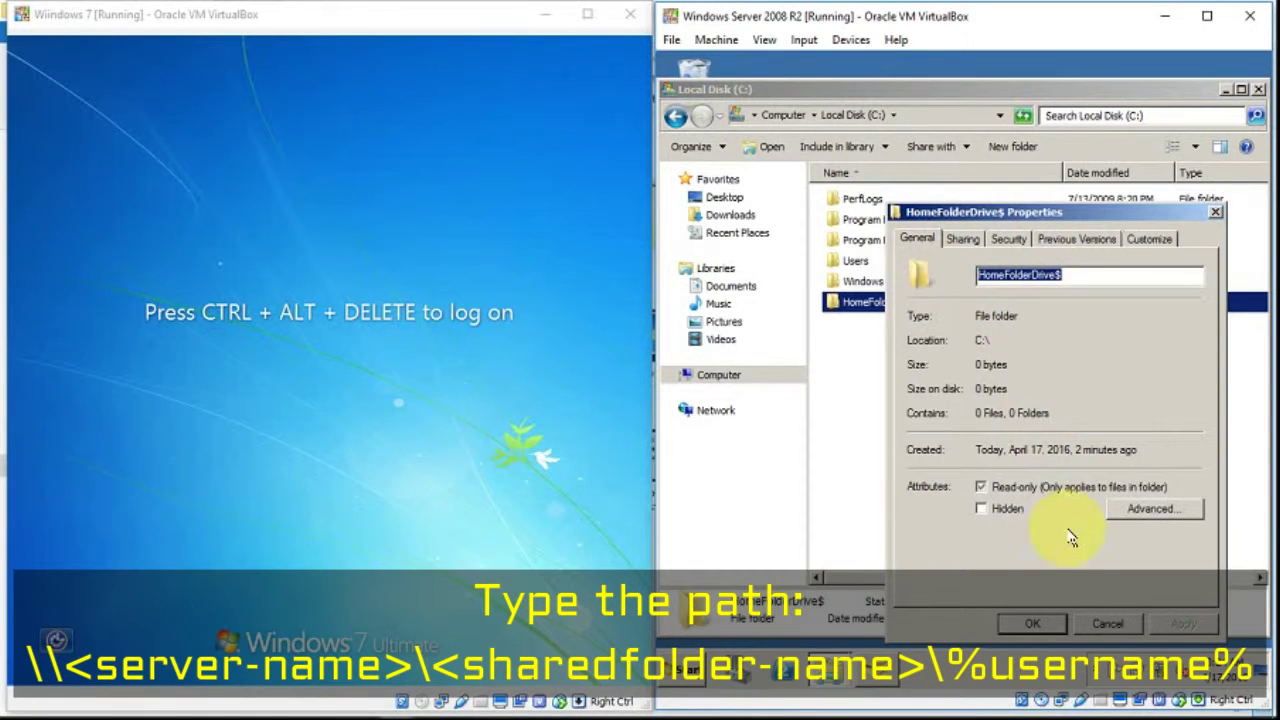
pyautogui.click(1092, 625)
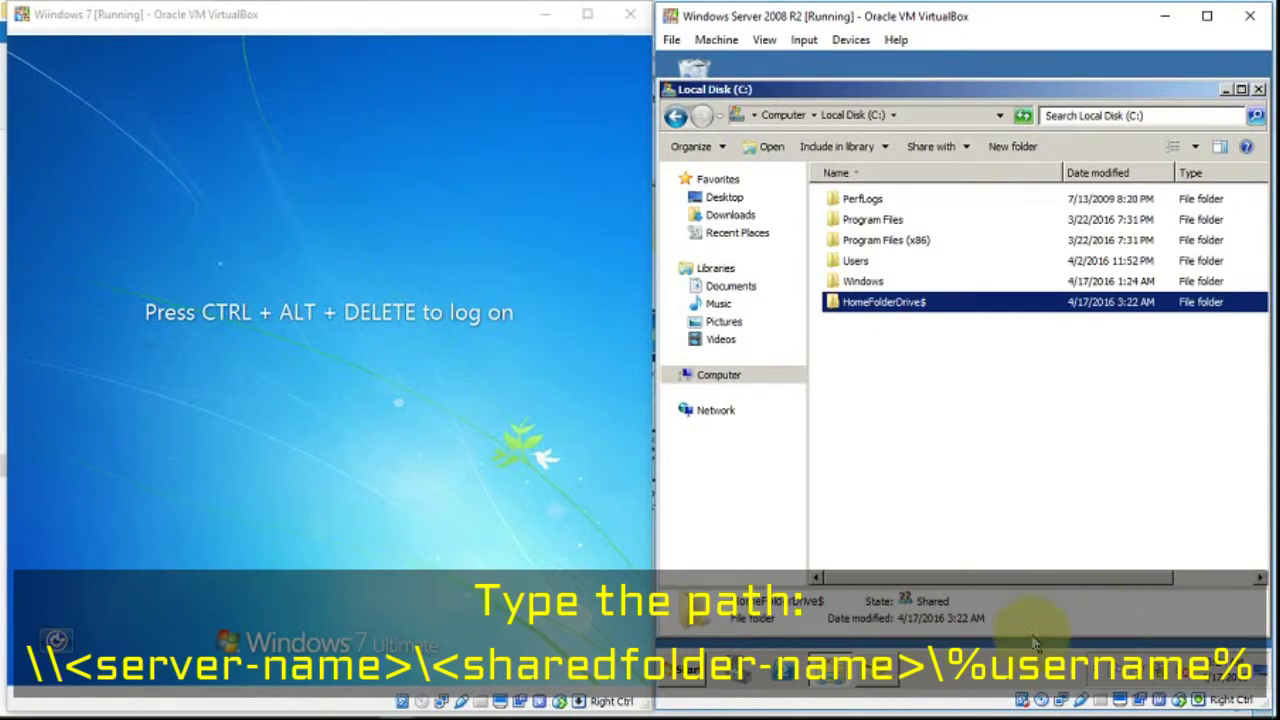
# Return to the first user's profile properties and complete the home folder path as \\SERVER\HomeFolderDrive$\%username%
pyautogui.click(890, 678)
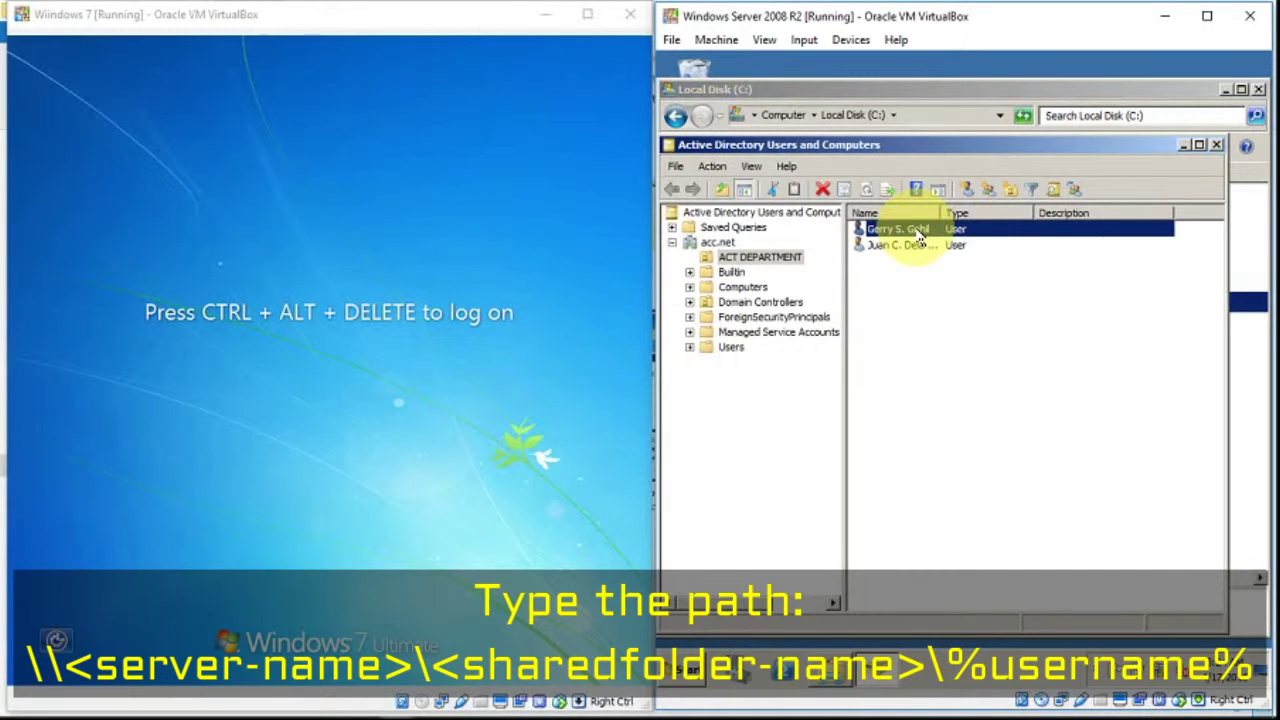
pyautogui.rightClick(917, 233)
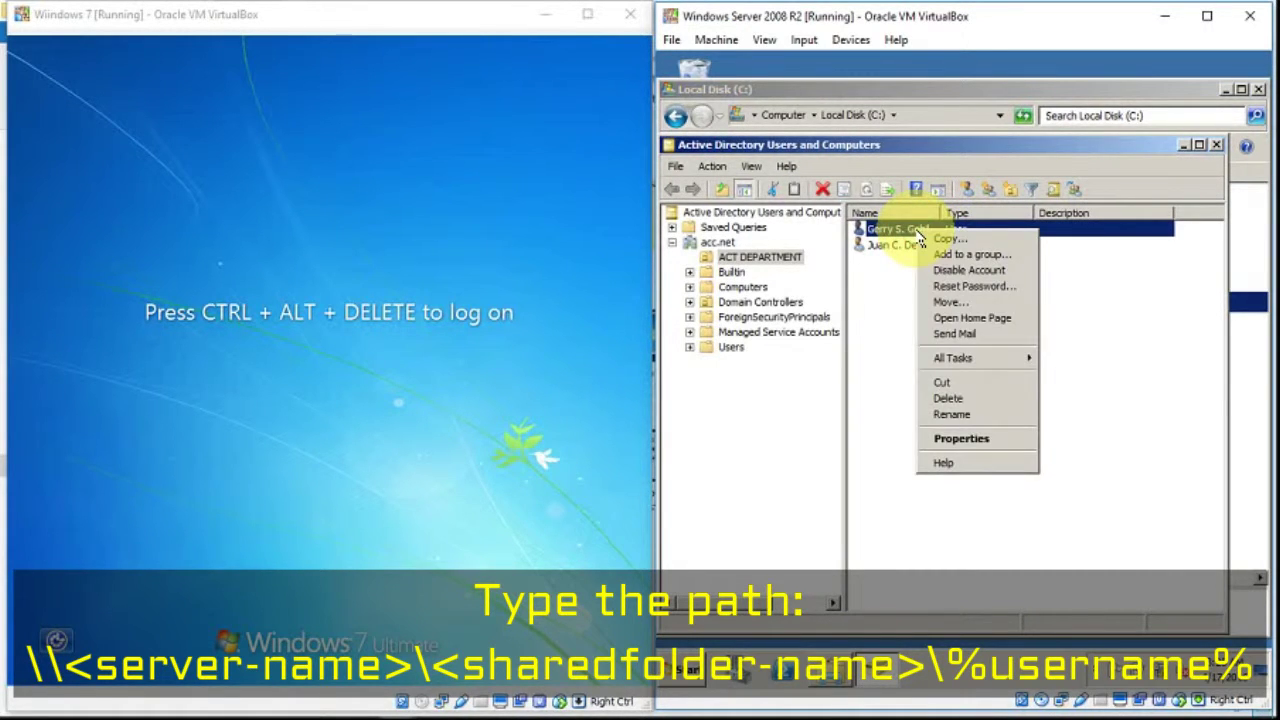
pyautogui.click(957, 451)
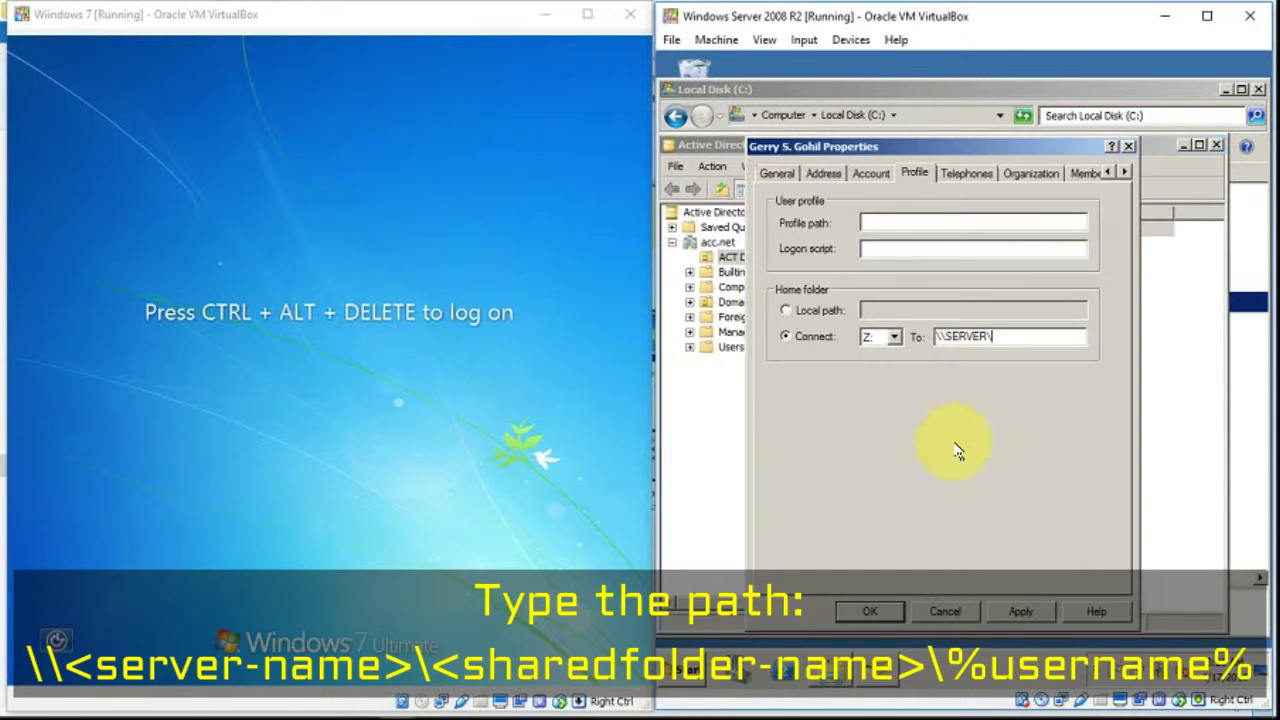
pyautogui.rightClick(1031, 340)
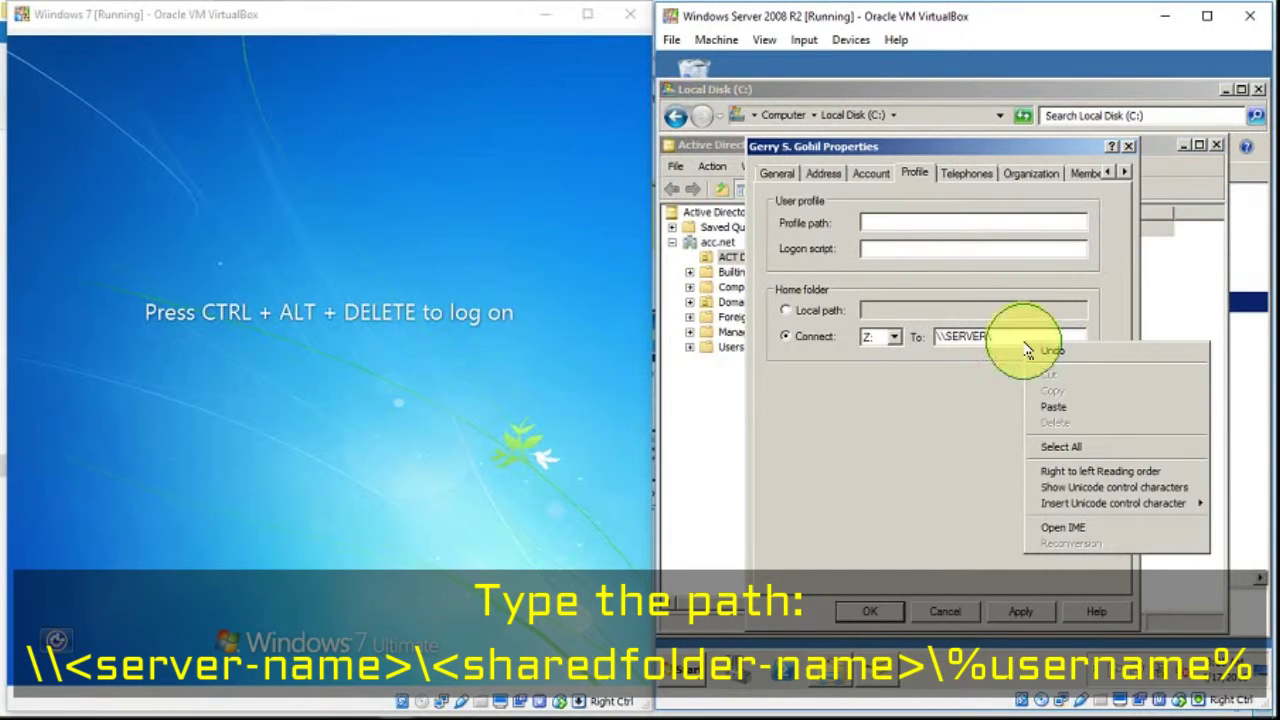
pyautogui.click(1040, 408)
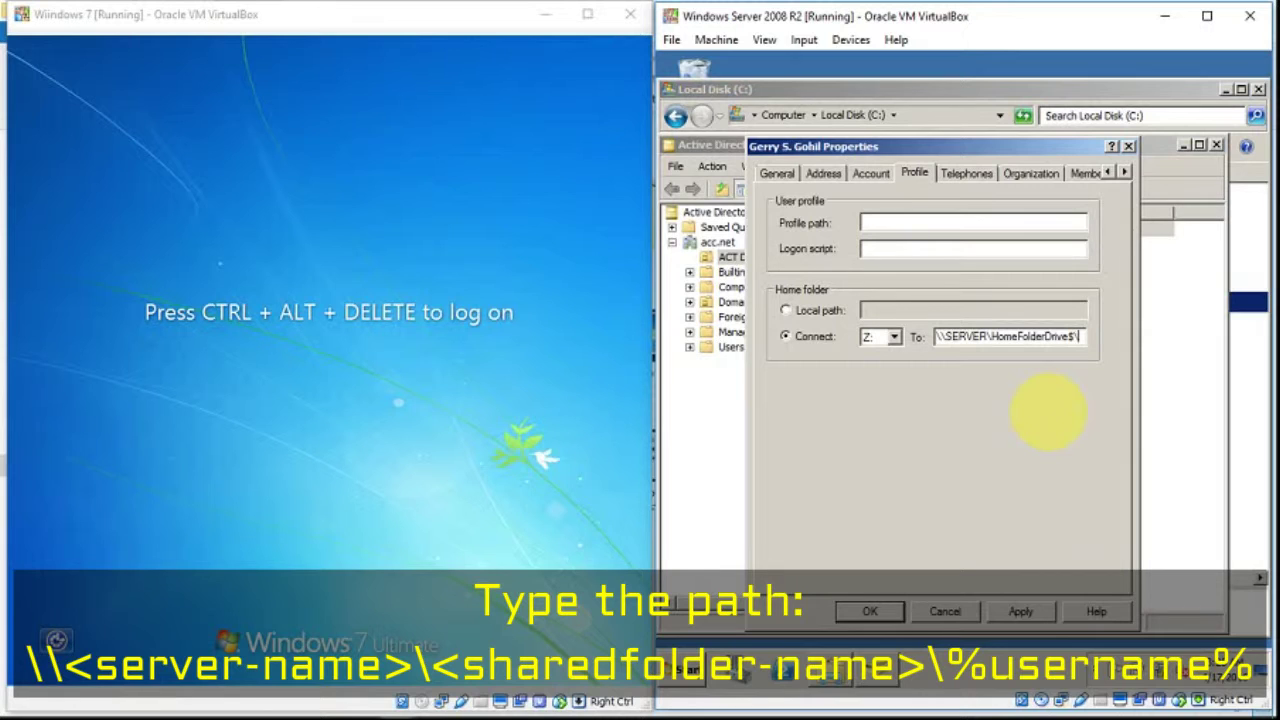
pyautogui.write('\\%')
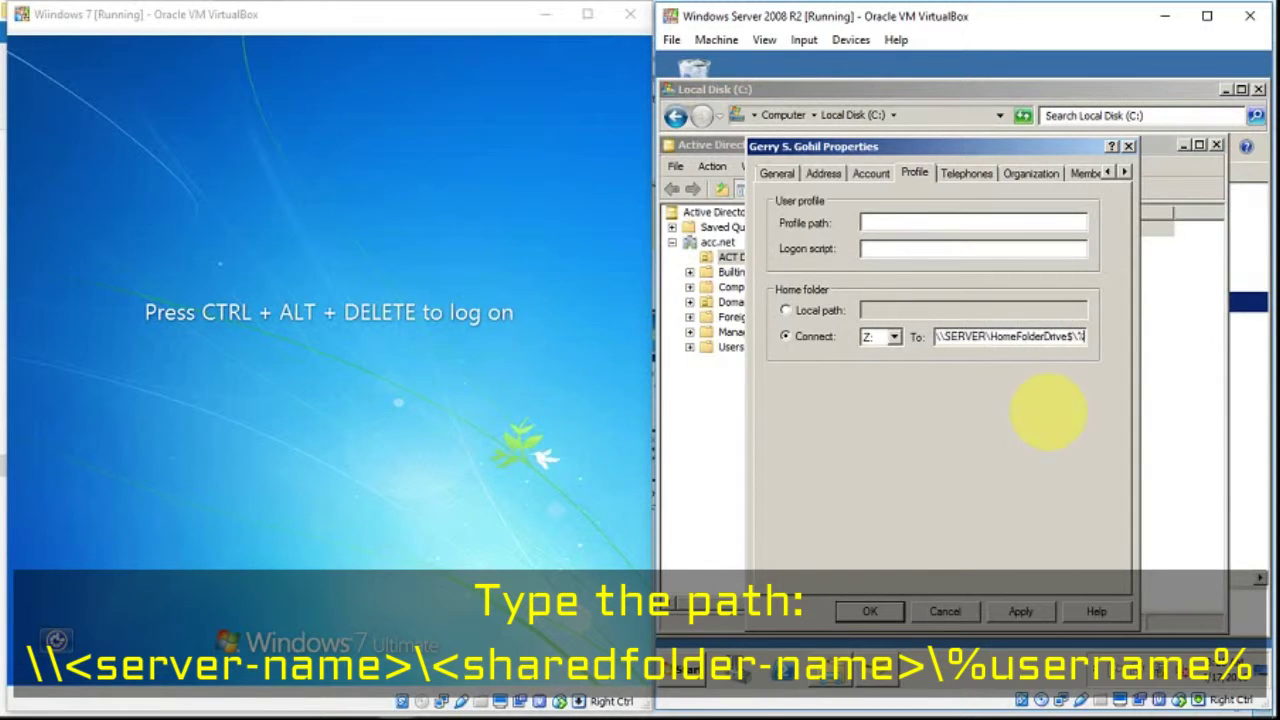
pyautogui.write('username%')
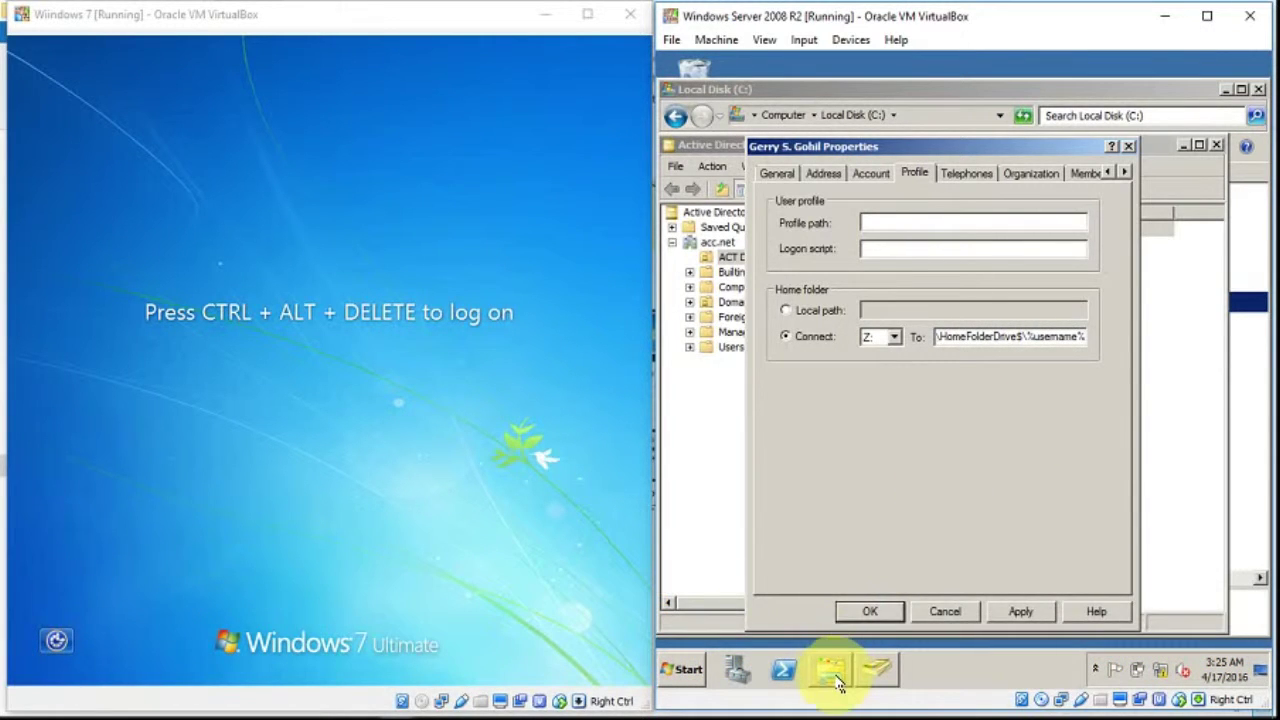
# Switch to the file window and open the HomeFolderDrive$ folder to view its contents
pyautogui.click(838, 677)
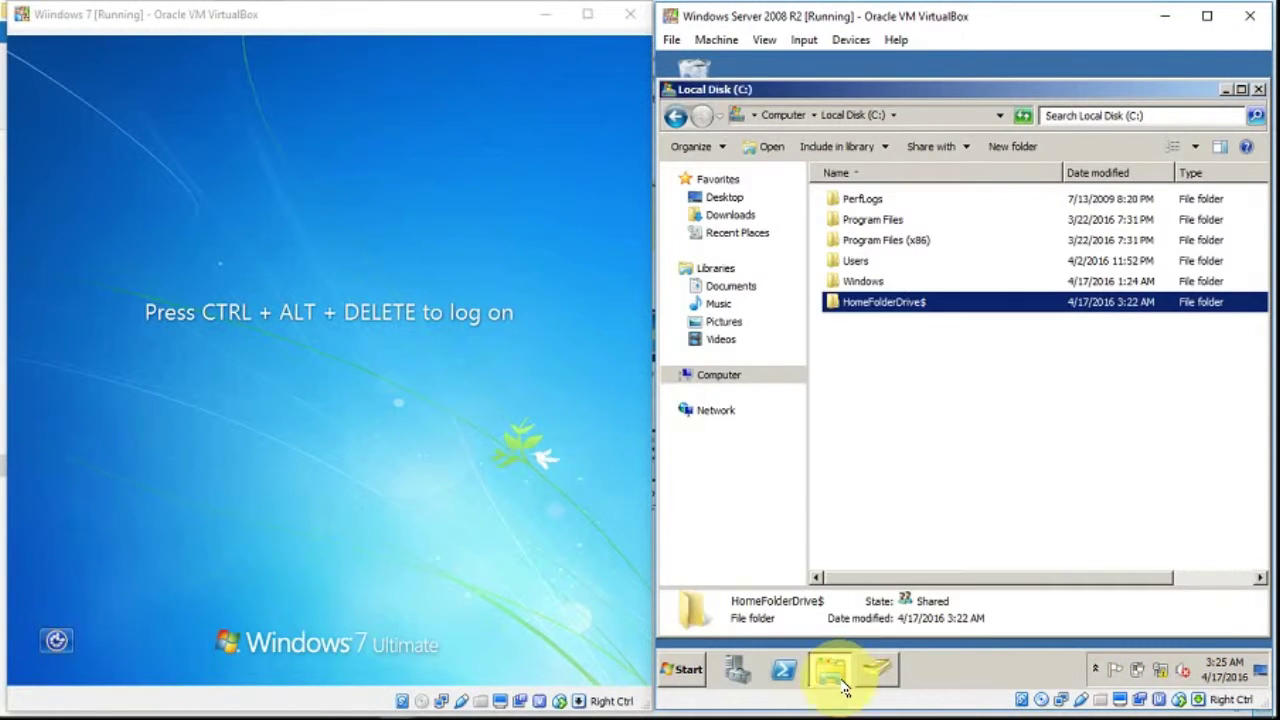
pyautogui.rightClick(888, 305)
pyautogui.click(912, 312)
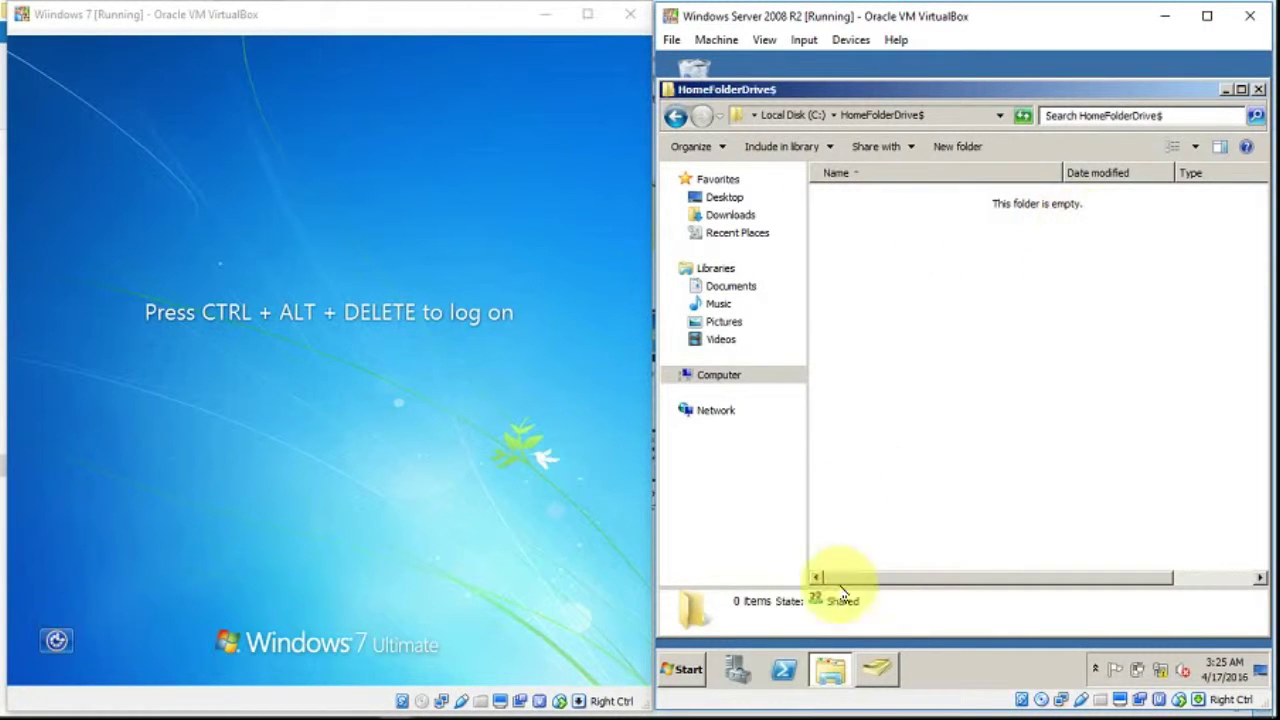
# Return to the first user's profile properties and review the full home folder path from start to end
pyautogui.click(879, 677)
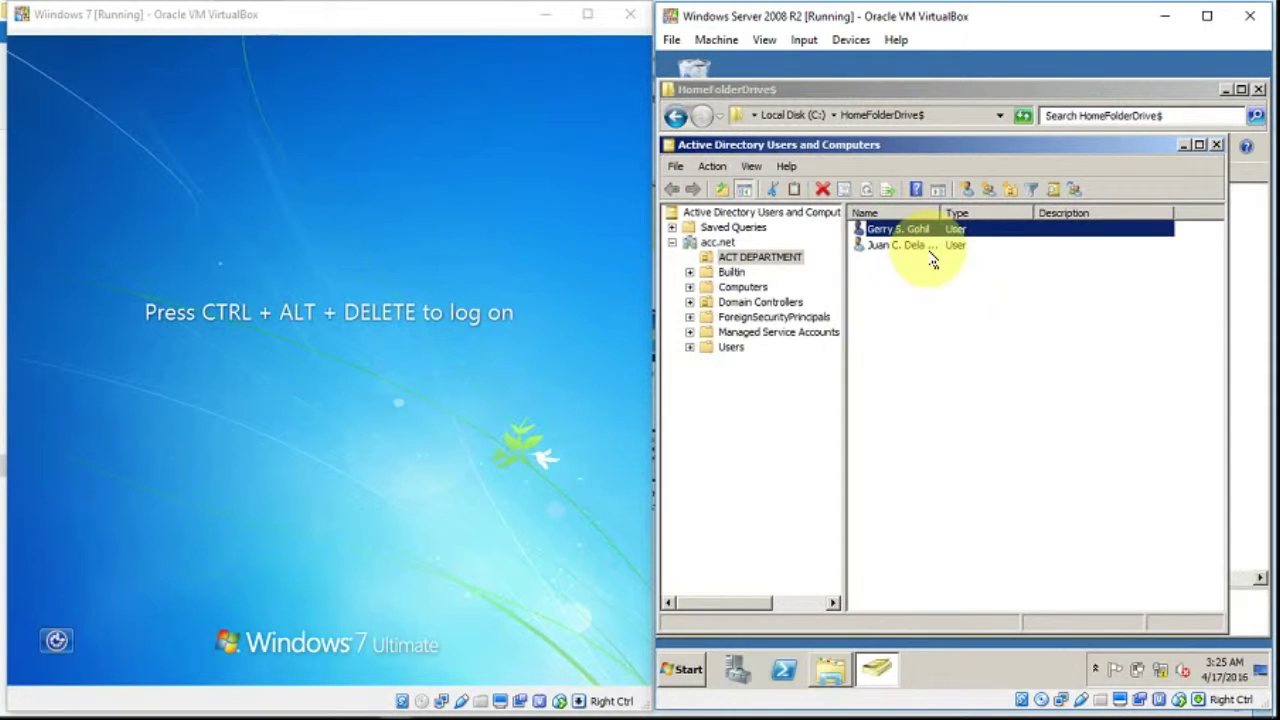
pyautogui.rightClick(905, 235)
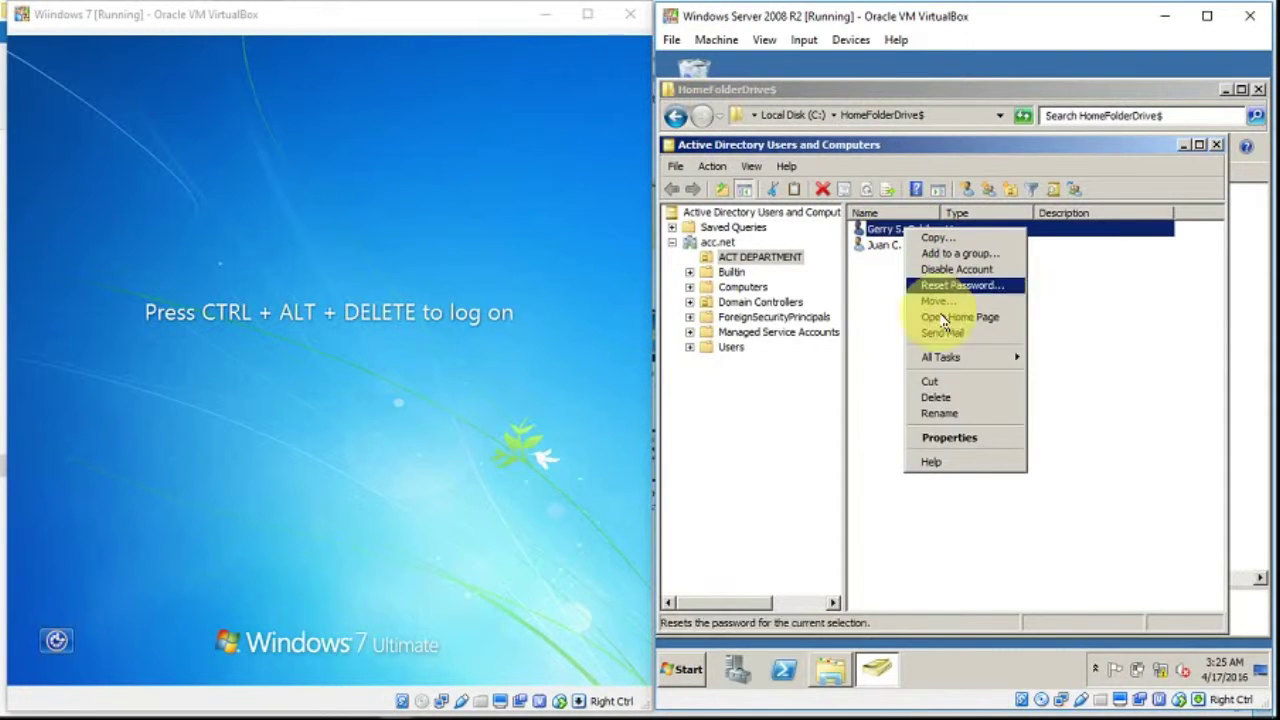
pyautogui.click(958, 438)
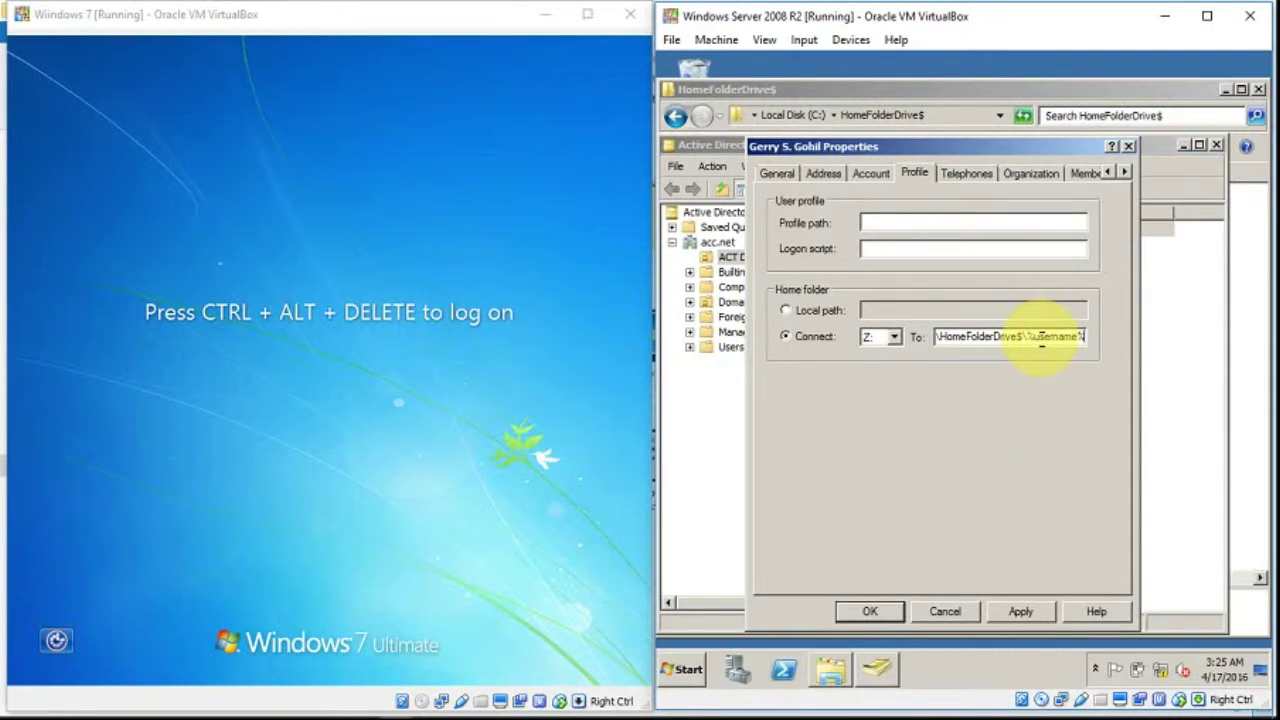
pyautogui.press('Home')
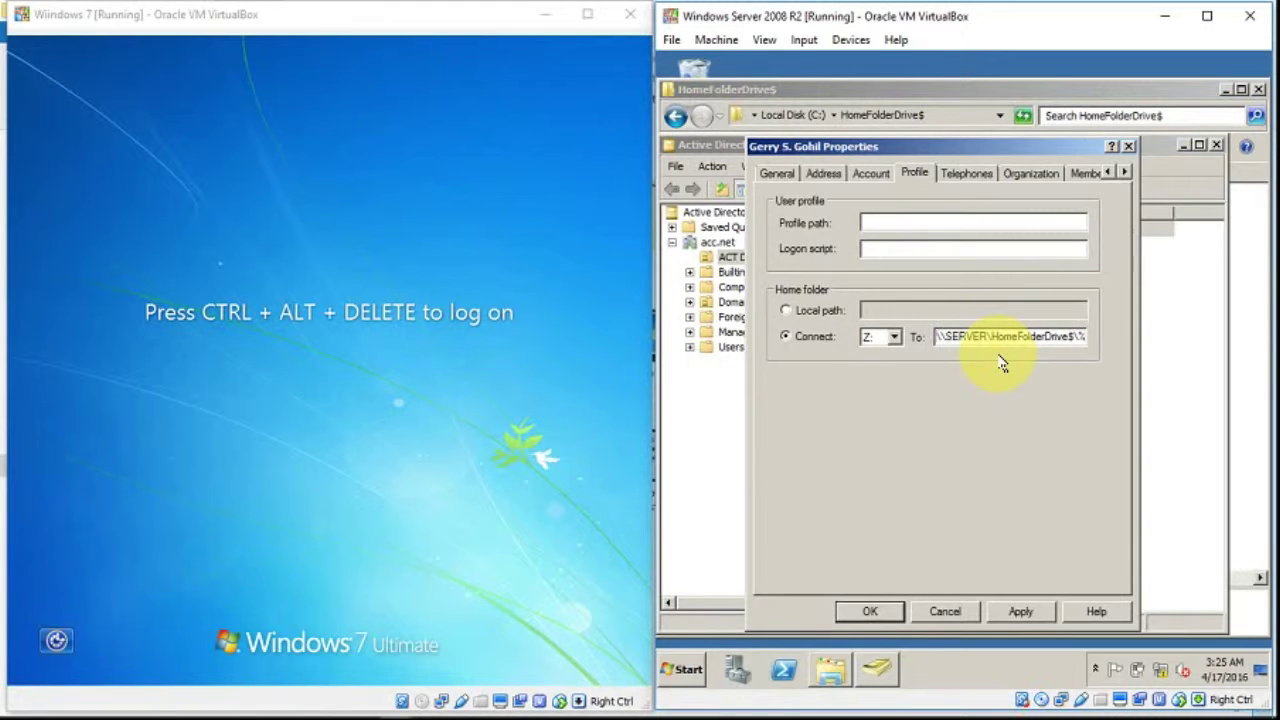
pyautogui.press('Right')
pyautogui.press('Right')
pyautogui.press('Right')
pyautogui.press('Right')
pyautogui.press('Right')
pyautogui.press('Right')
pyautogui.press('Right')
pyautogui.press('Right')
pyautogui.press('Right')
pyautogui.press('Right')
pyautogui.press('Right')
pyautogui.press('Right')
pyautogui.press('Right')
pyautogui.press('Right')
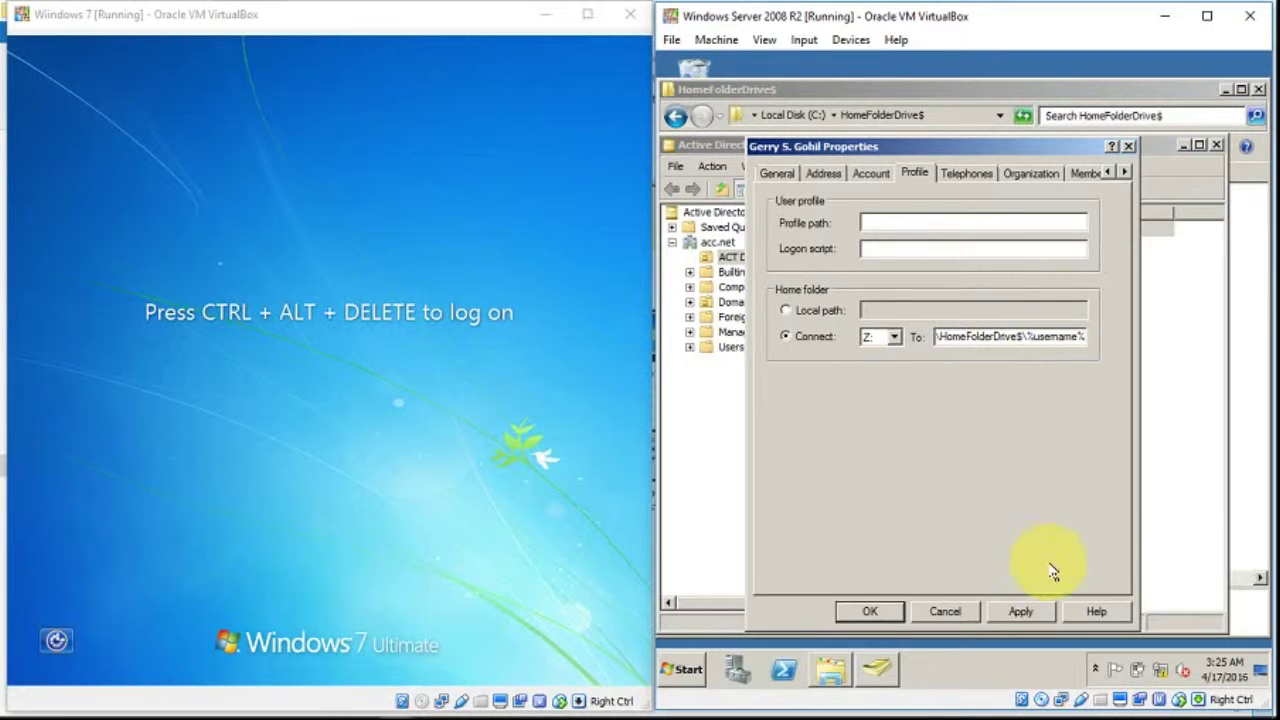
# Apply the home folder settings, close the user's properties, and check HomeFolderDrive$ for the user's folder
pyautogui.click(1021, 611)
pyautogui.click(870, 612)
pyautogui.click(848, 676)
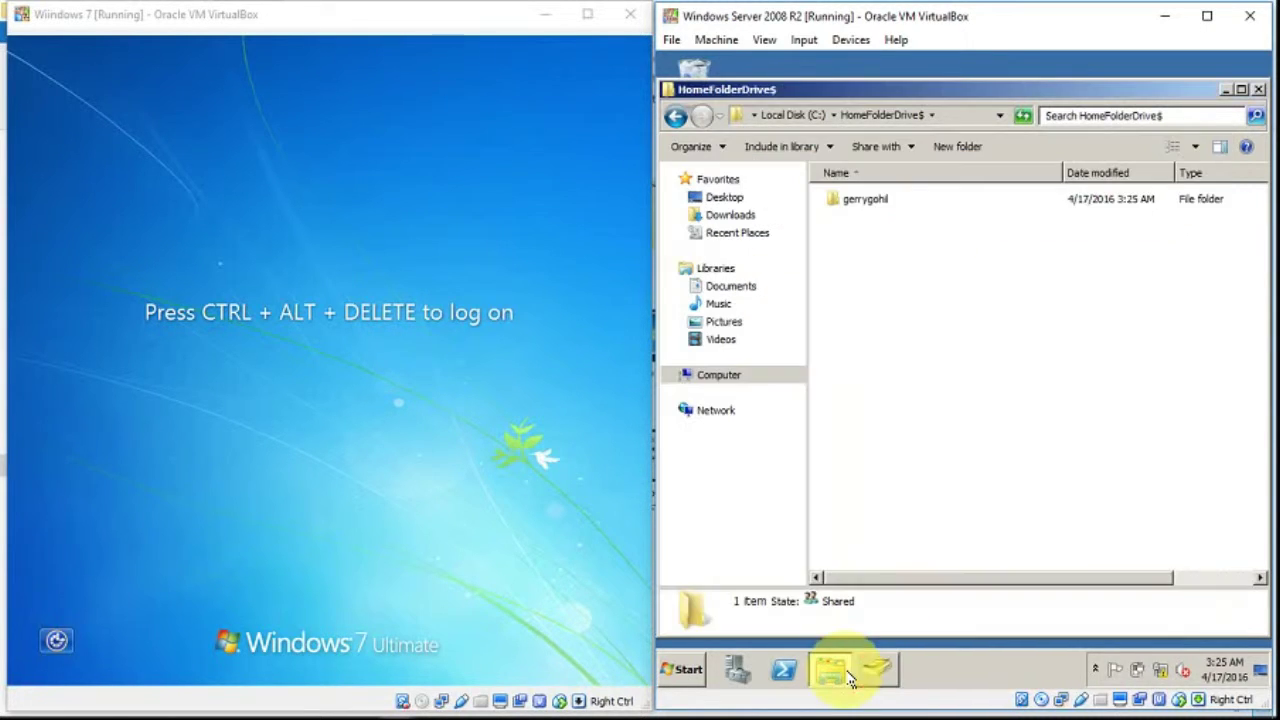
pyautogui.click(872, 204)
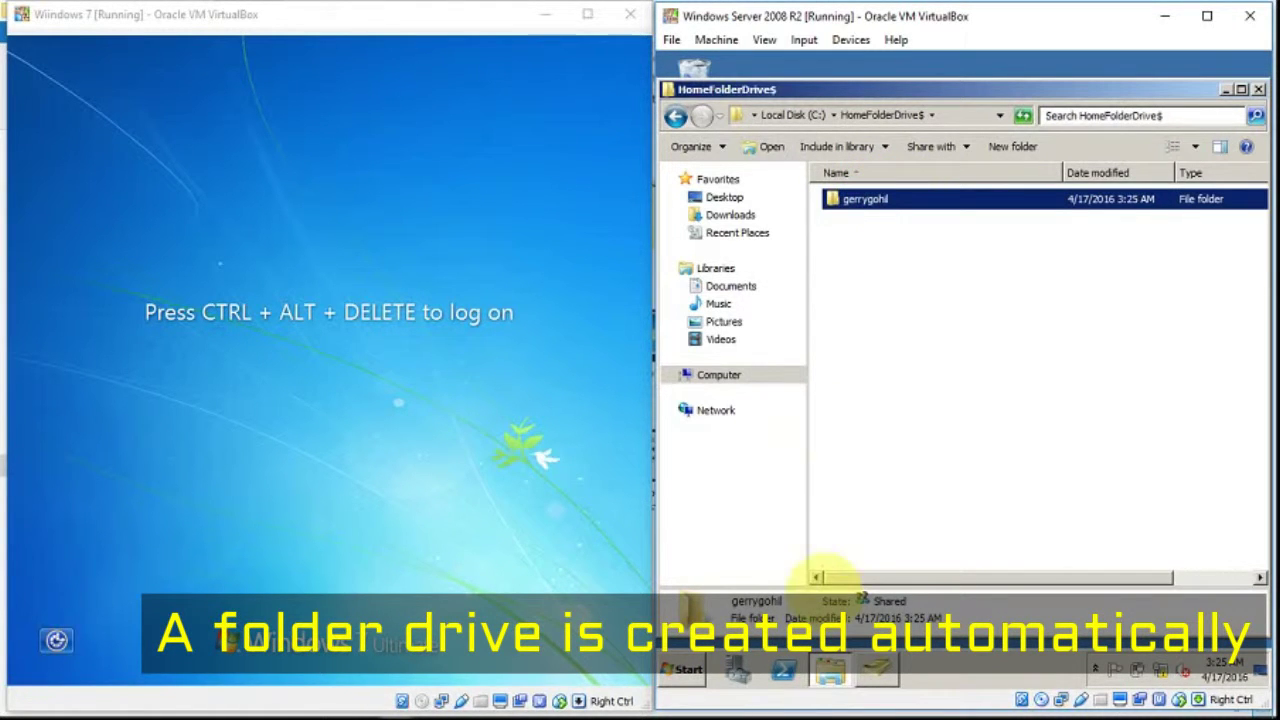
# Switch back to Active Directory Users and Computers and open the second ACT DEPARTMENT user's profile properties
pyautogui.click(880, 668)
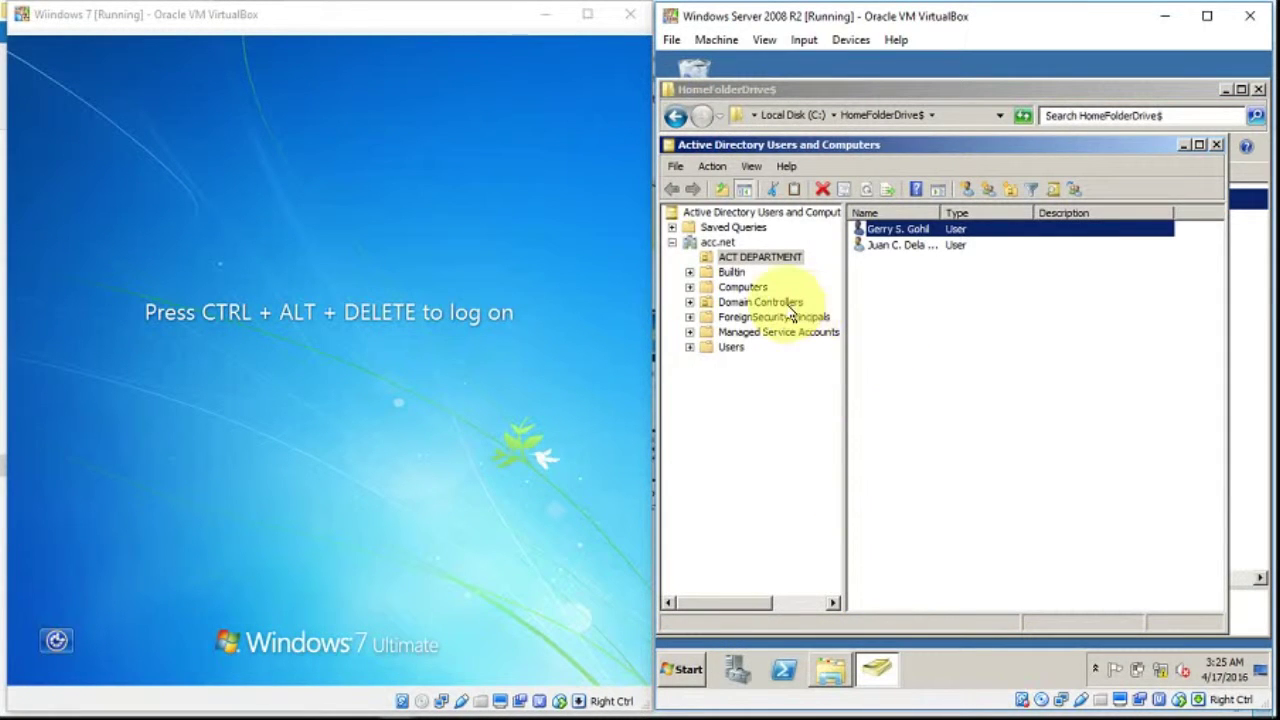
pyautogui.click(882, 246)
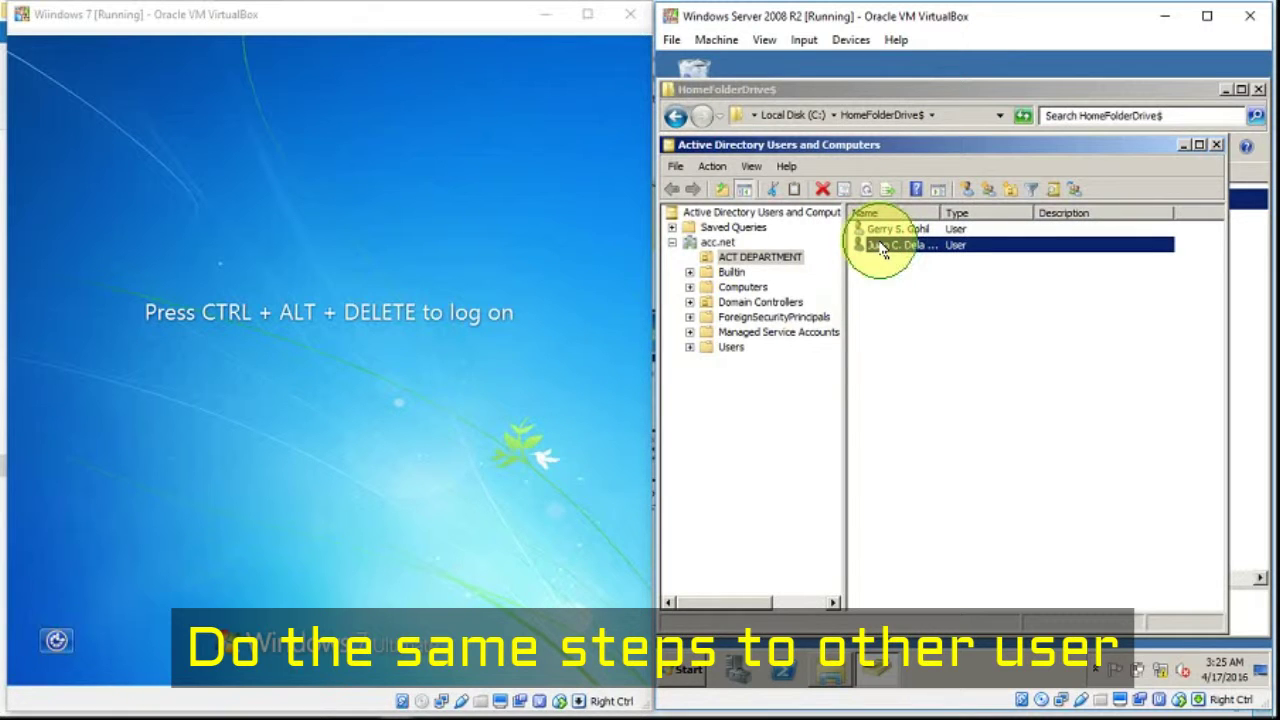
pyautogui.rightClick(882, 246)
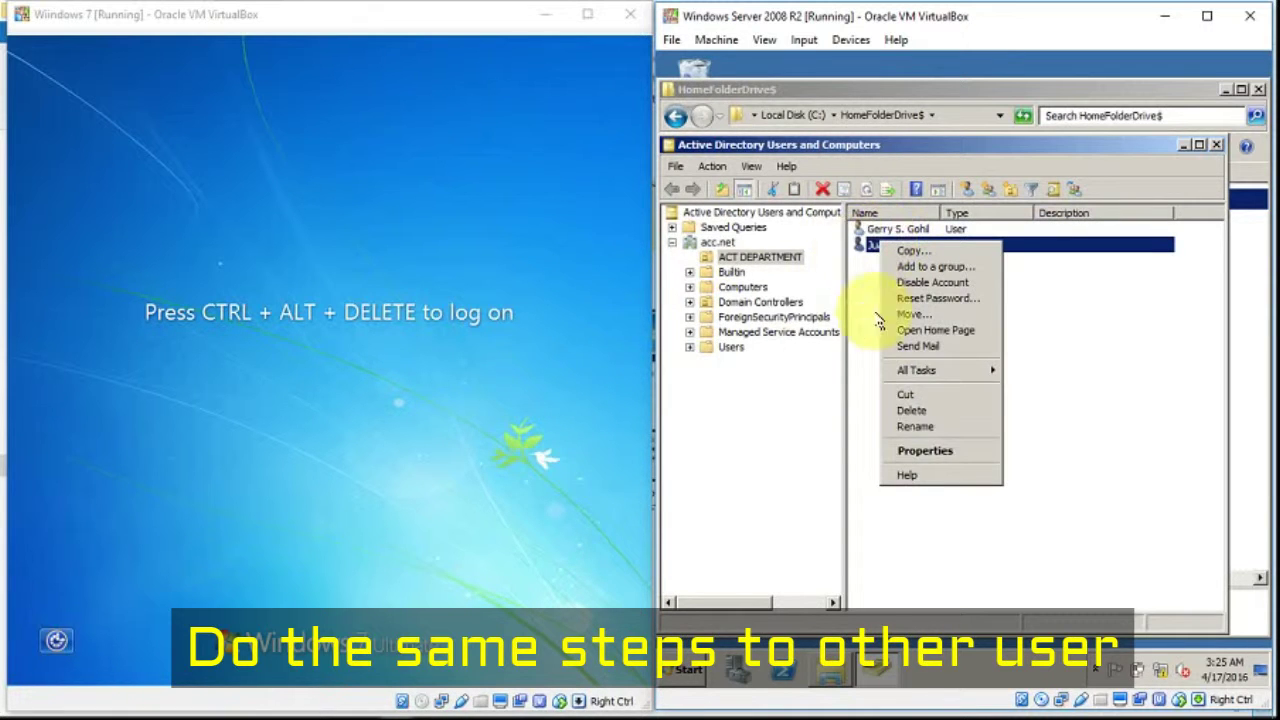
pyautogui.click(930, 452)
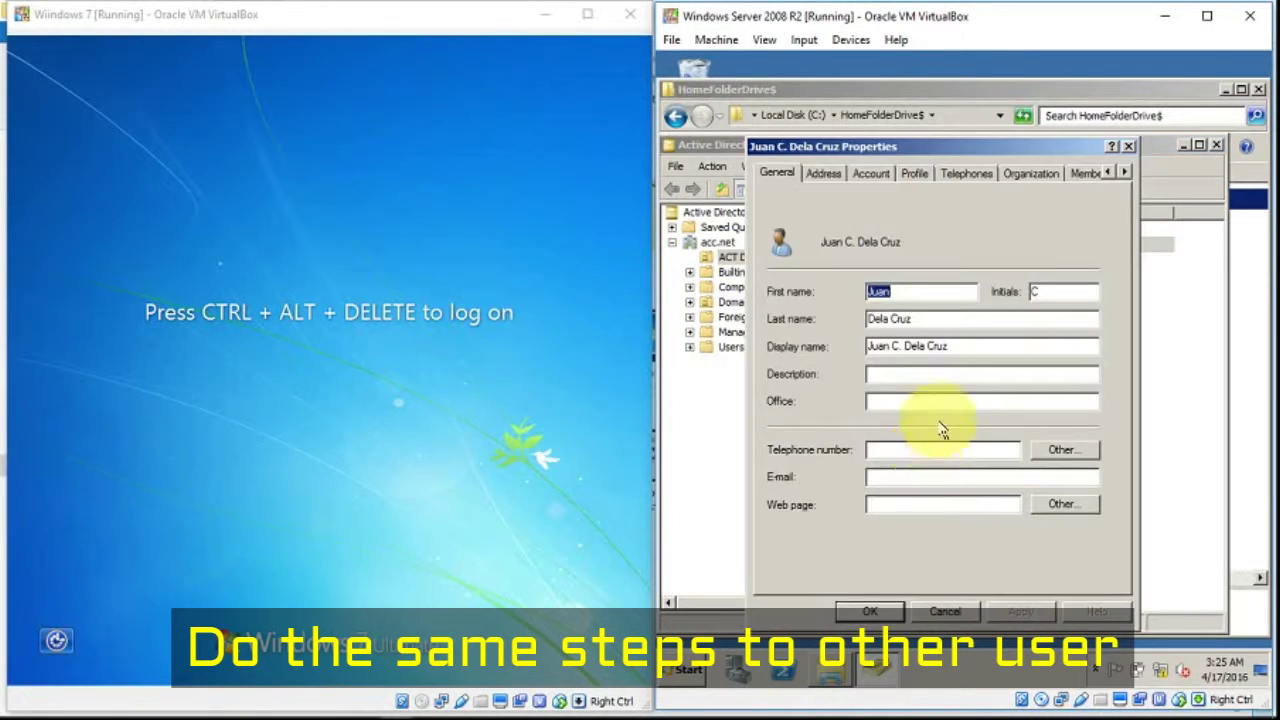
pyautogui.click(914, 173)
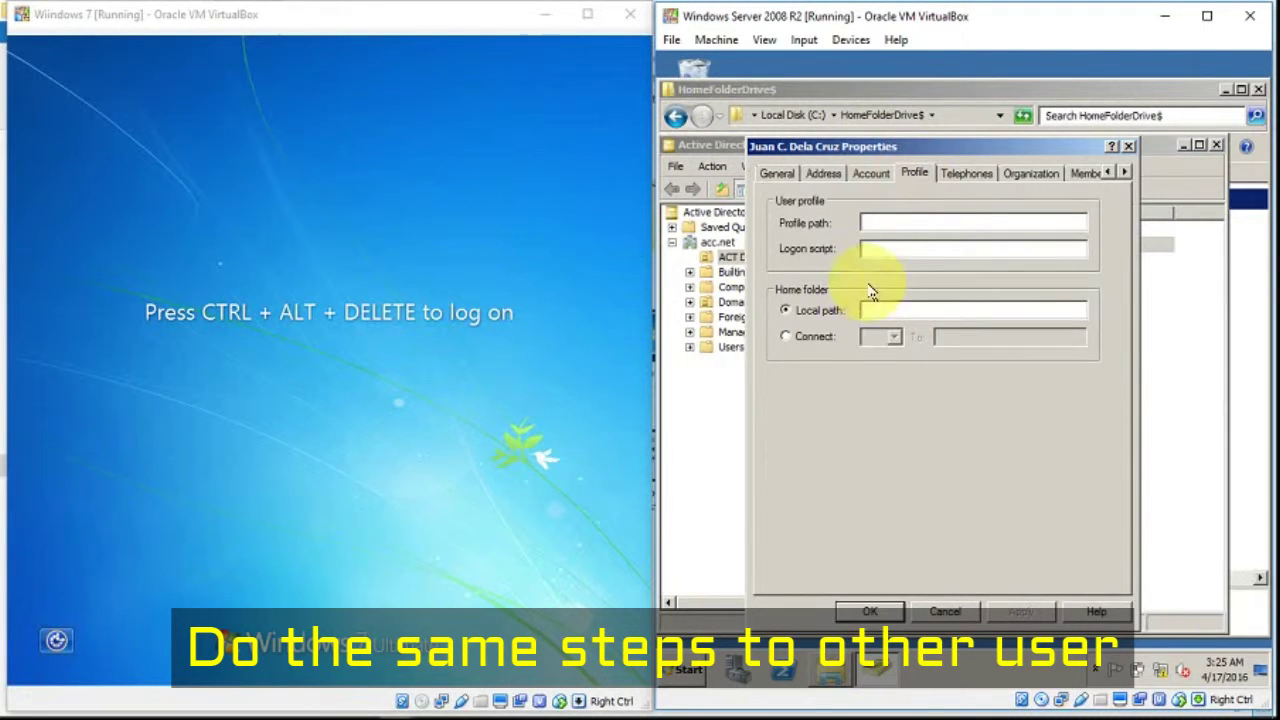
# Connect the second user's home folder as drive Z: to \\SERVER\HomeFolderDrive$\%username%
pyautogui.click(812, 337)
pyautogui.click(952, 340)
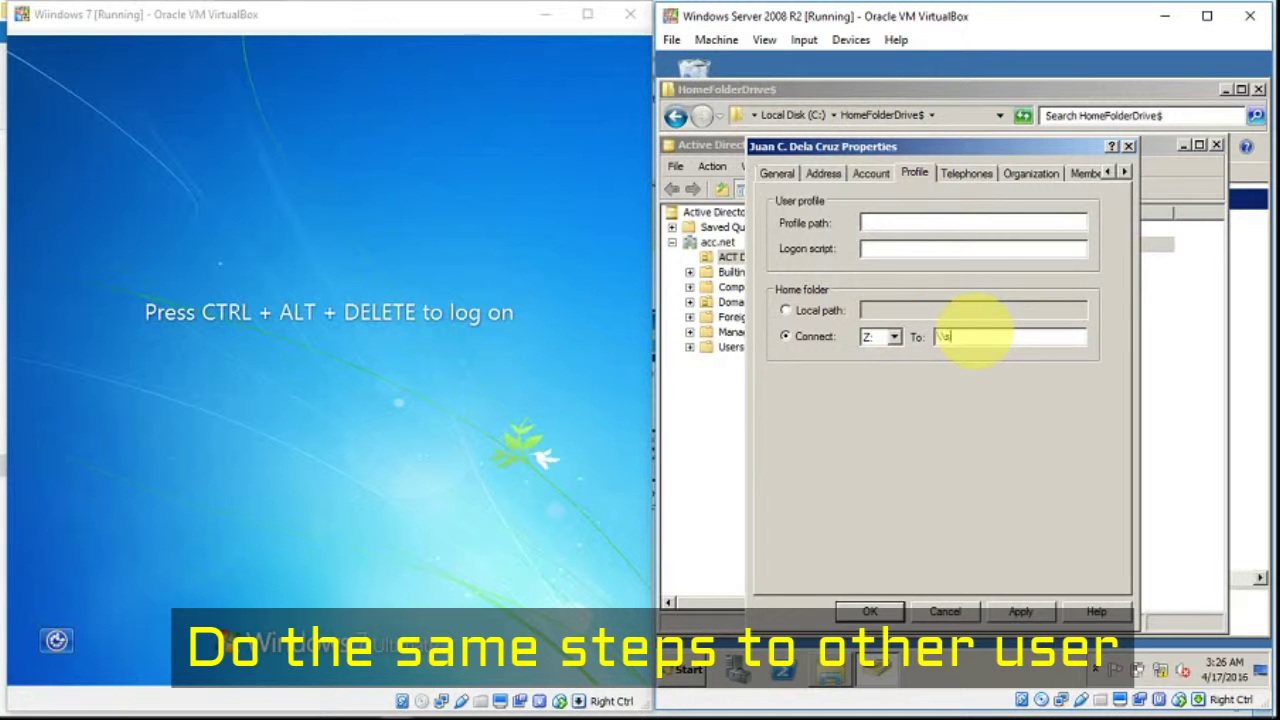
pyautogui.write('SERVER')
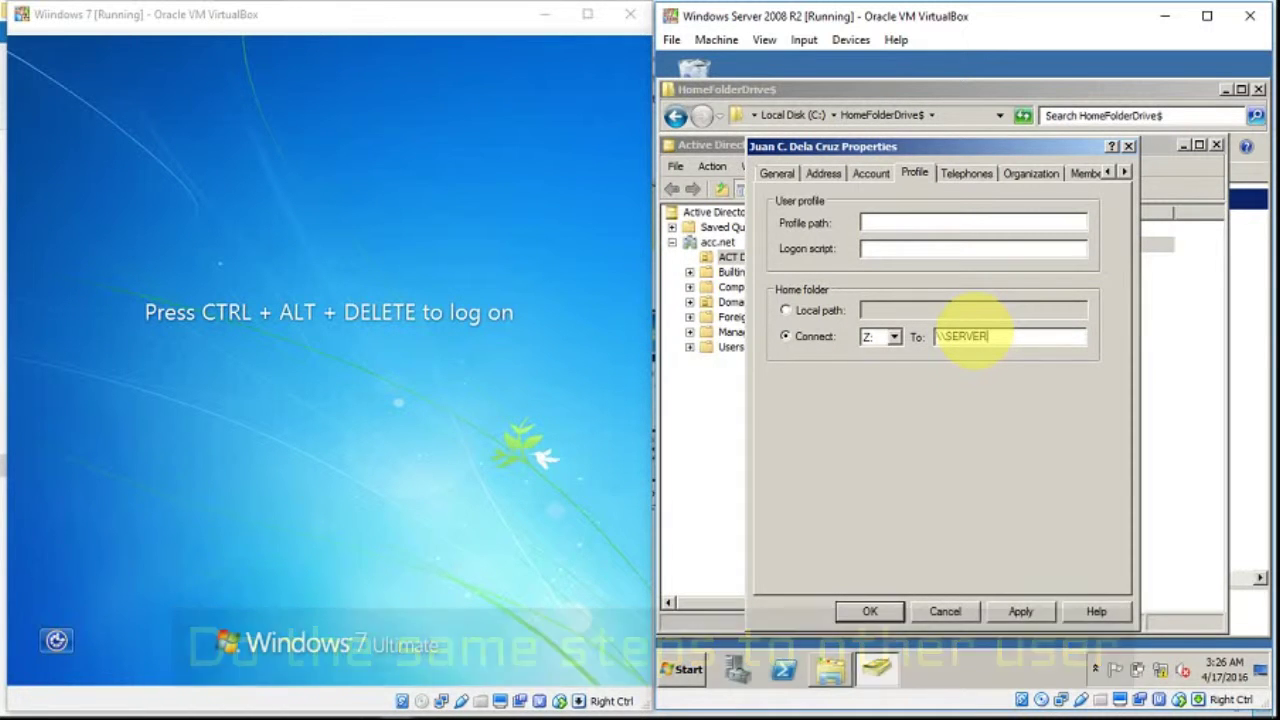
pyautogui.write('\\HomeFolderDrive')
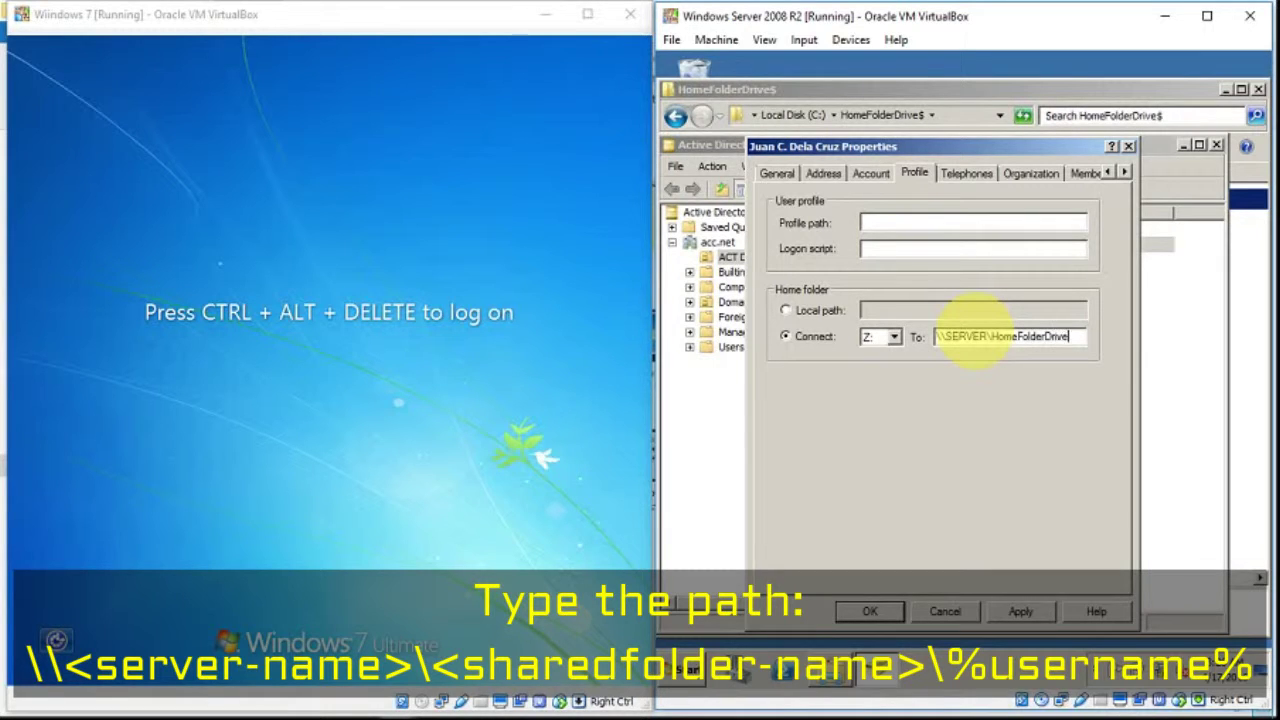
pyautogui.write('$\\us')
pyautogui.write('%username')
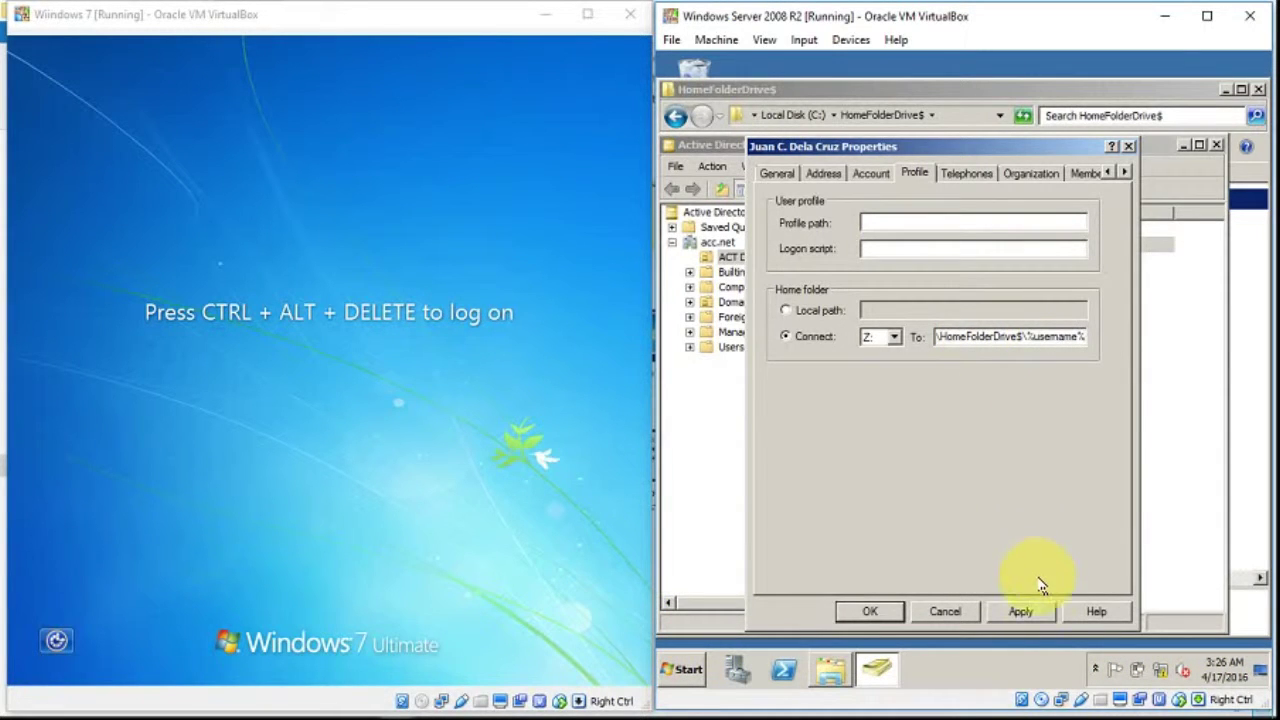
# Apply the second user's home folder settings, close the properties, and check HomeFolderDrive$ for that user's folder
pyautogui.click(1042, 604)
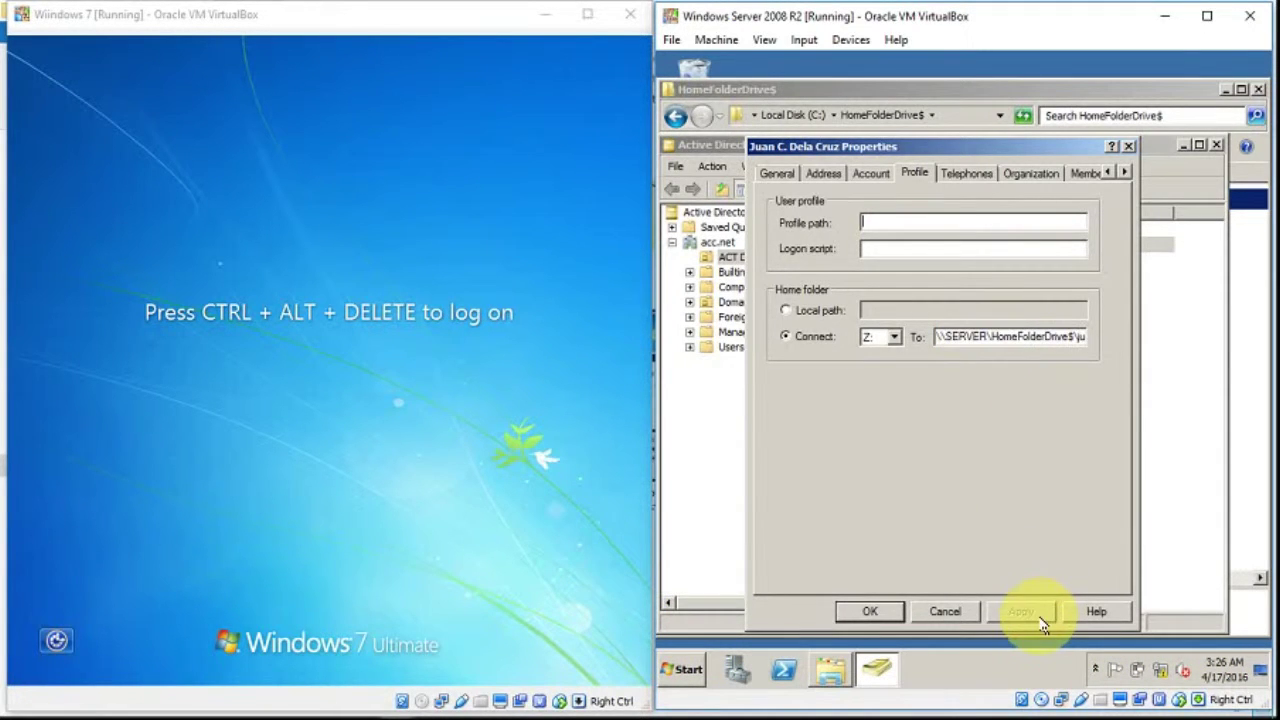
pyautogui.click(862, 604)
pyautogui.click(829, 667)
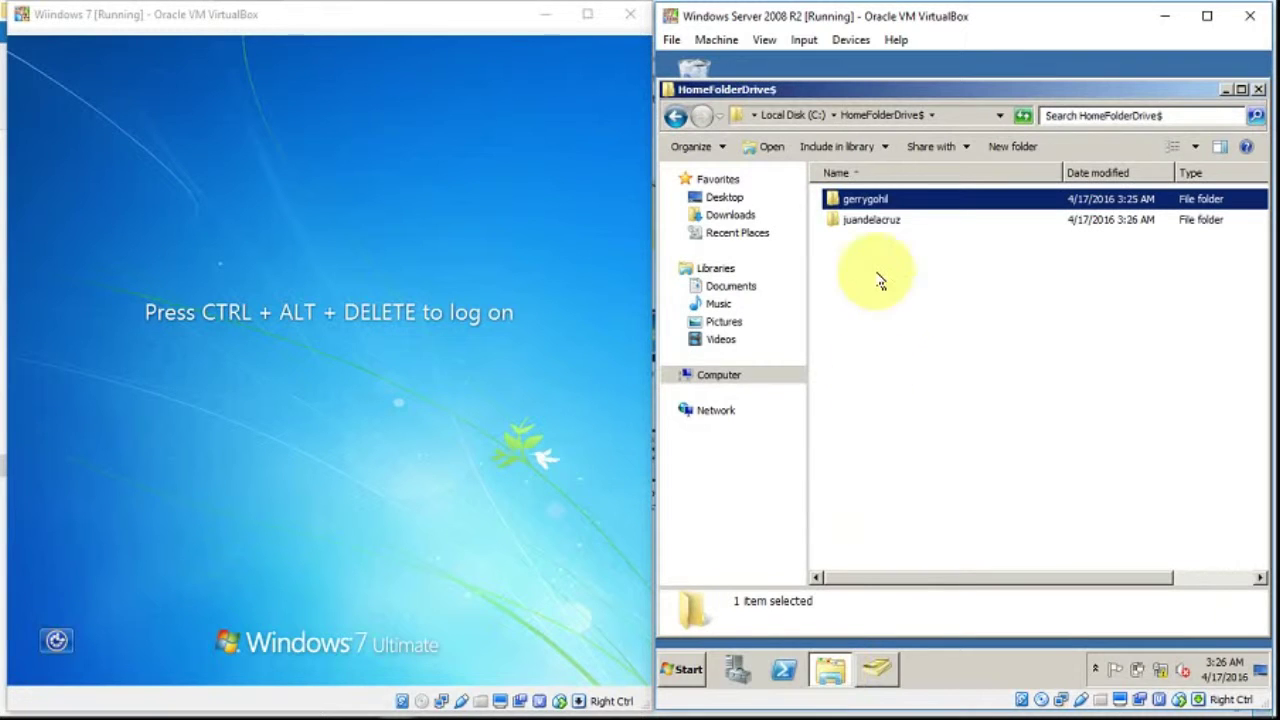
# Switch to the Windows 7 client and log on as another user with the first user's domain username and account password
pyautogui.click(383, 388)
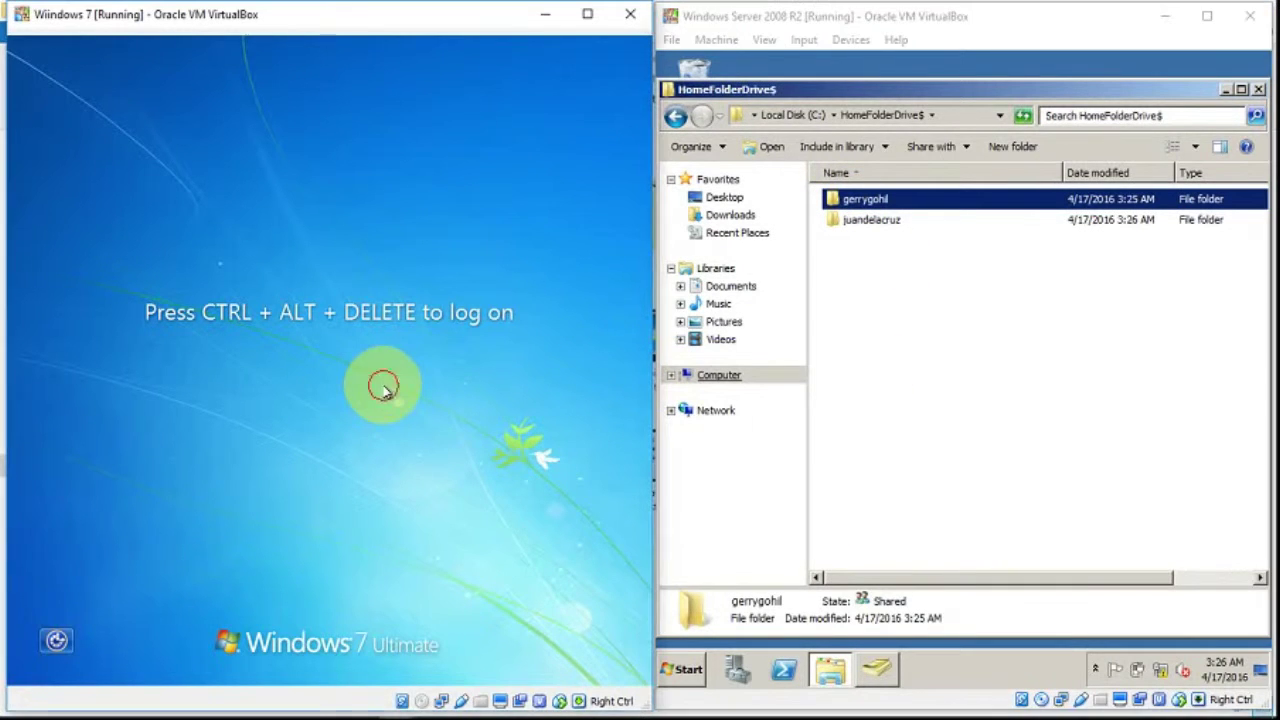
pyautogui.hotkey('ctrl', 'alt', 'Delete')
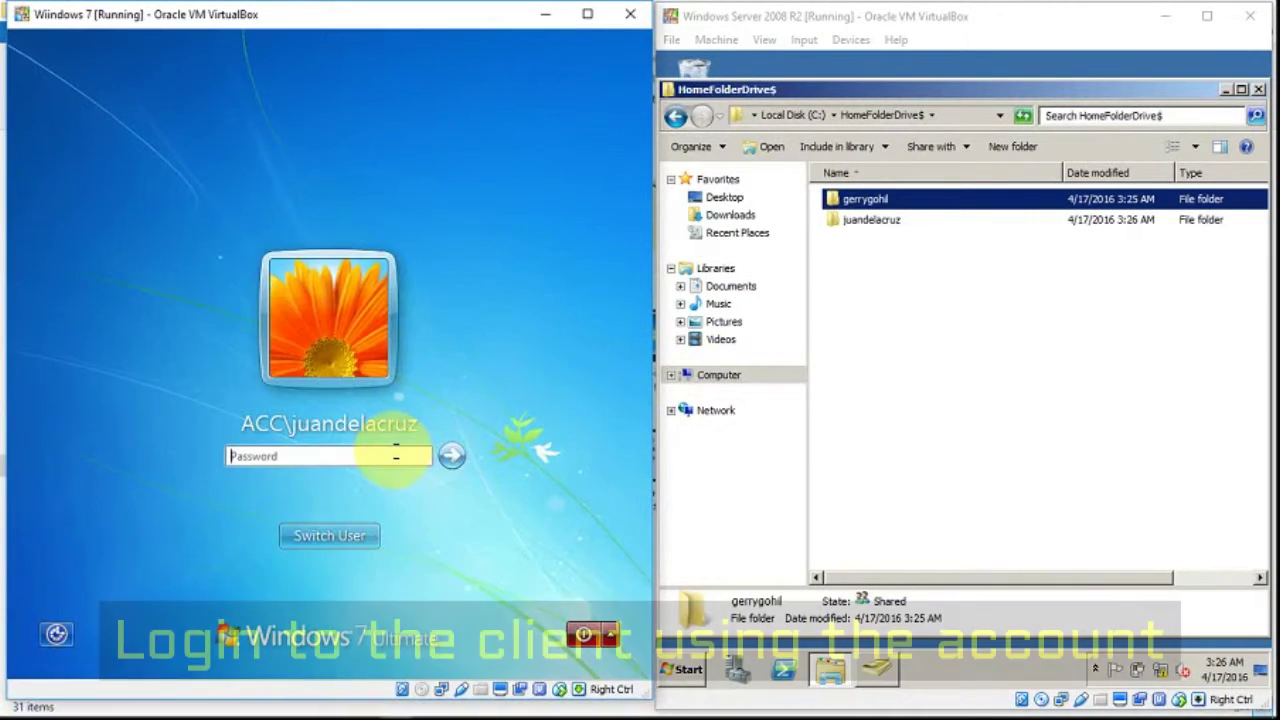
pyautogui.click(345, 532)
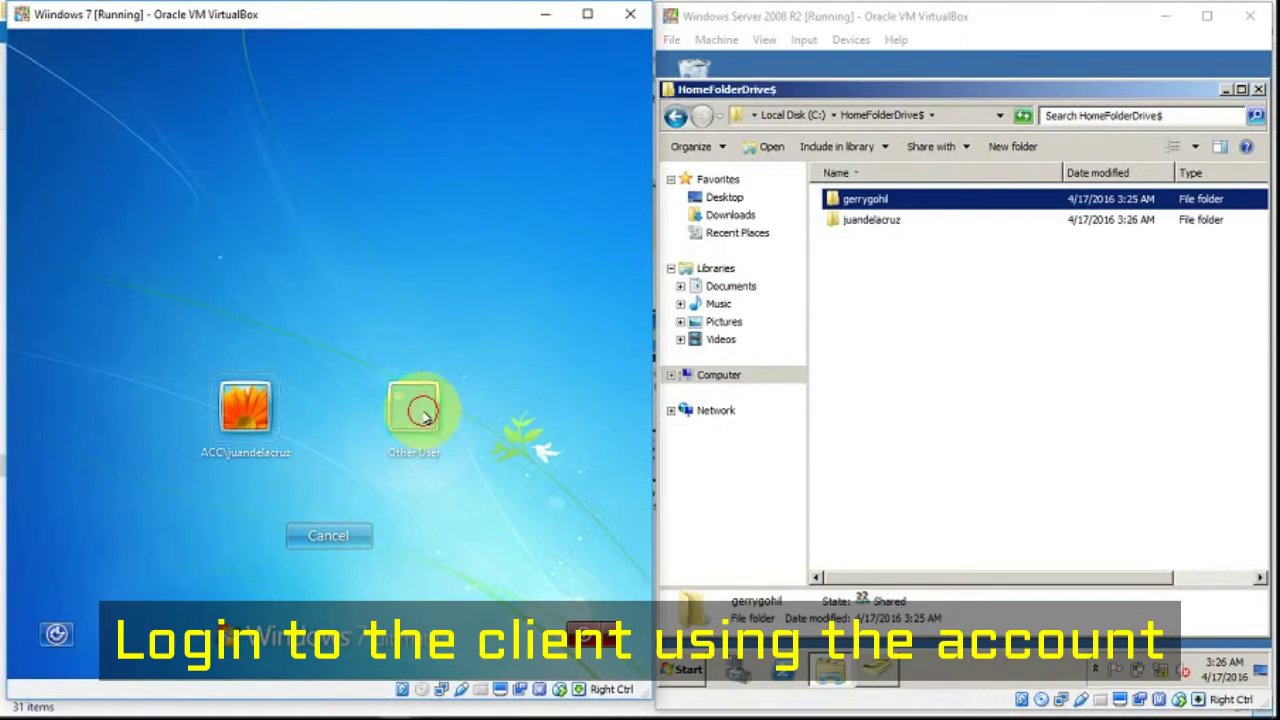
pyautogui.click(422, 410)
pyautogui.click(369, 399)
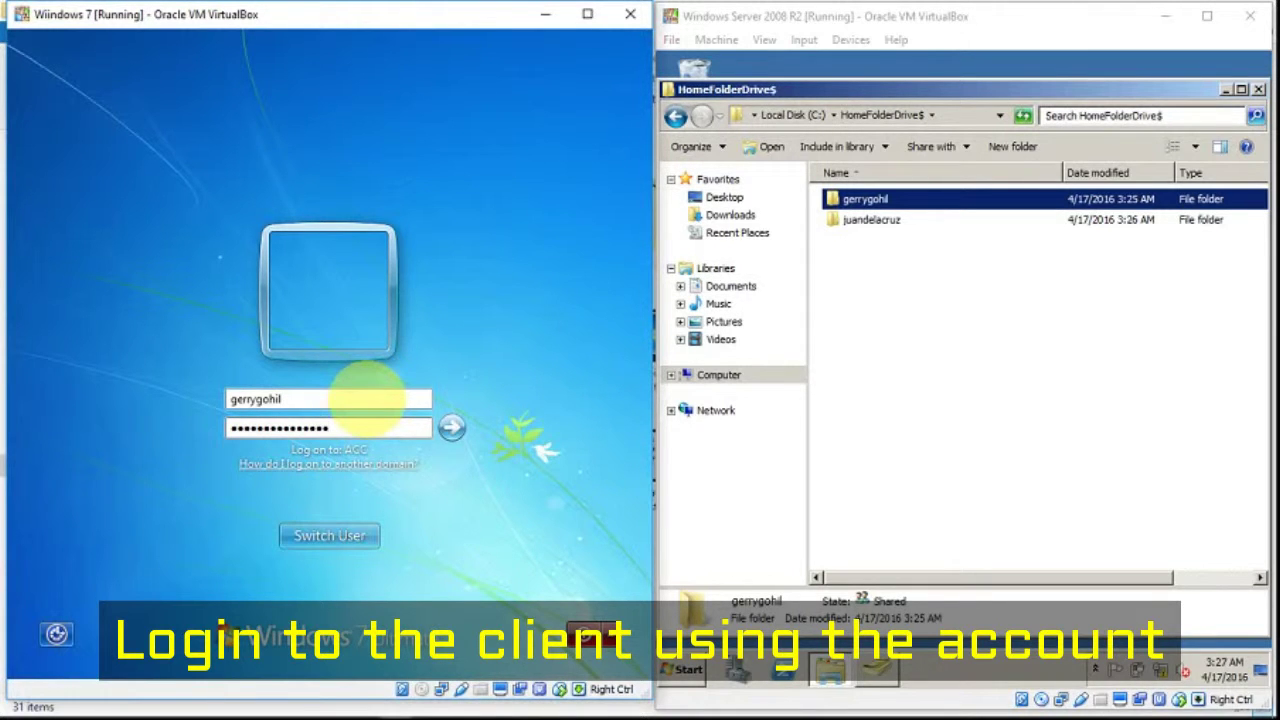
pyautogui.click(451, 428)
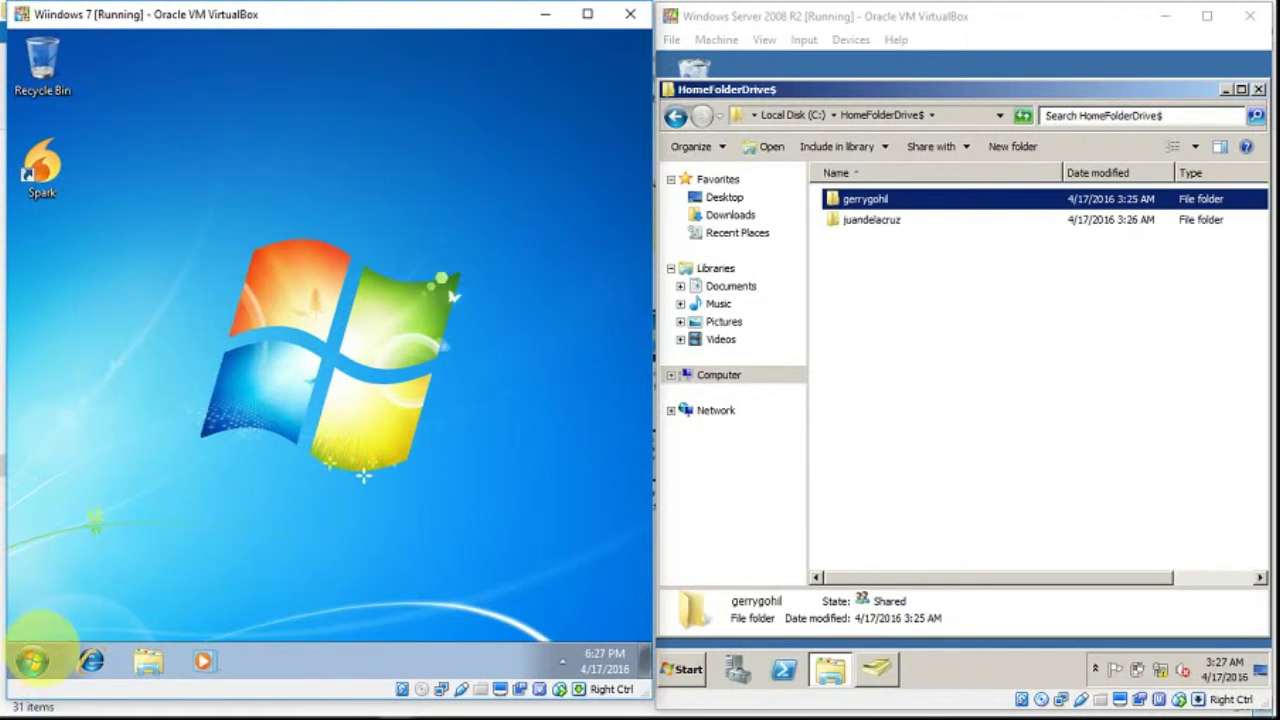
# Open Computer on the Windows 7 client and open the first user's mapped home folder drive Z:
pyautogui.click(32, 662)
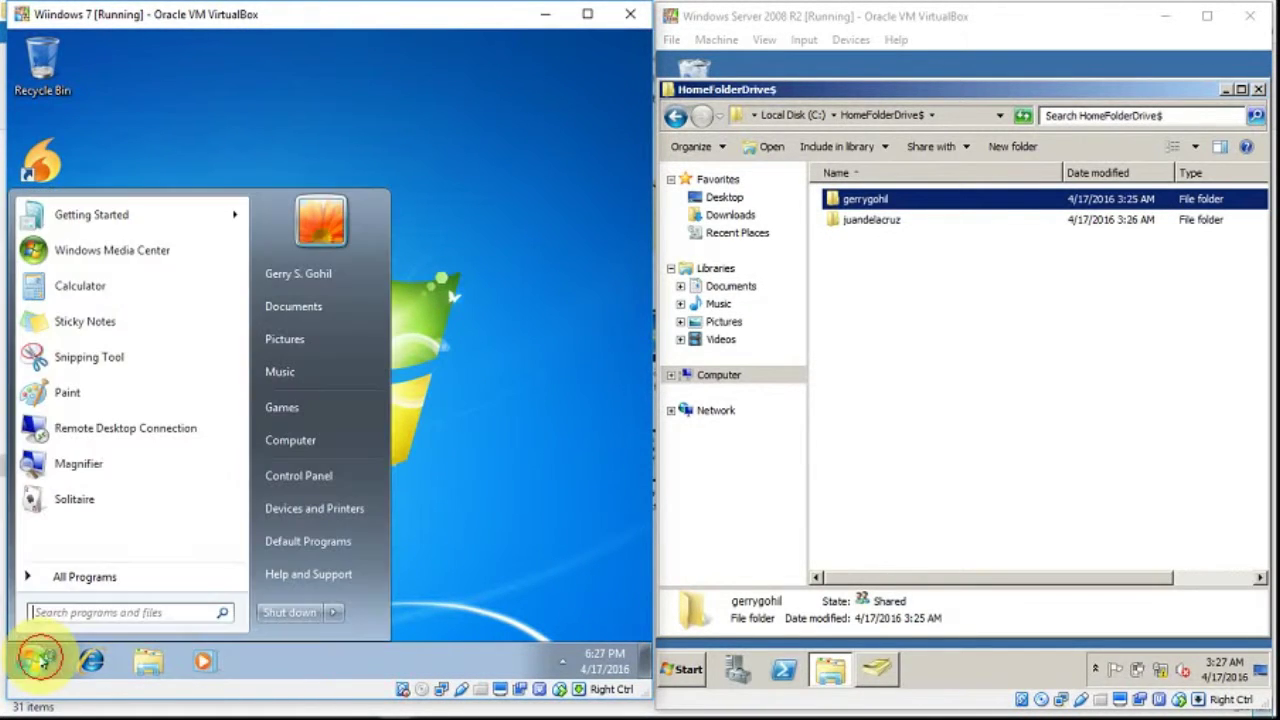
pyautogui.click(330, 447)
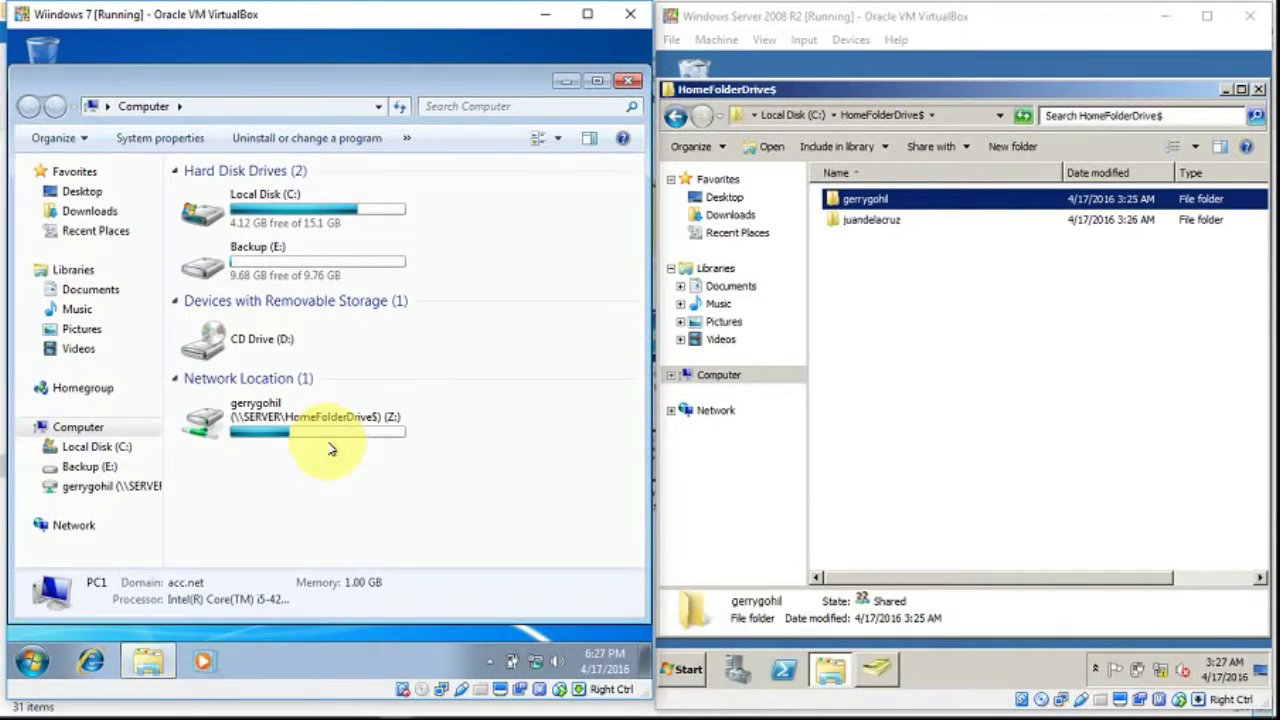
pyautogui.click(270, 418)
pyautogui.rightClick(270, 418)
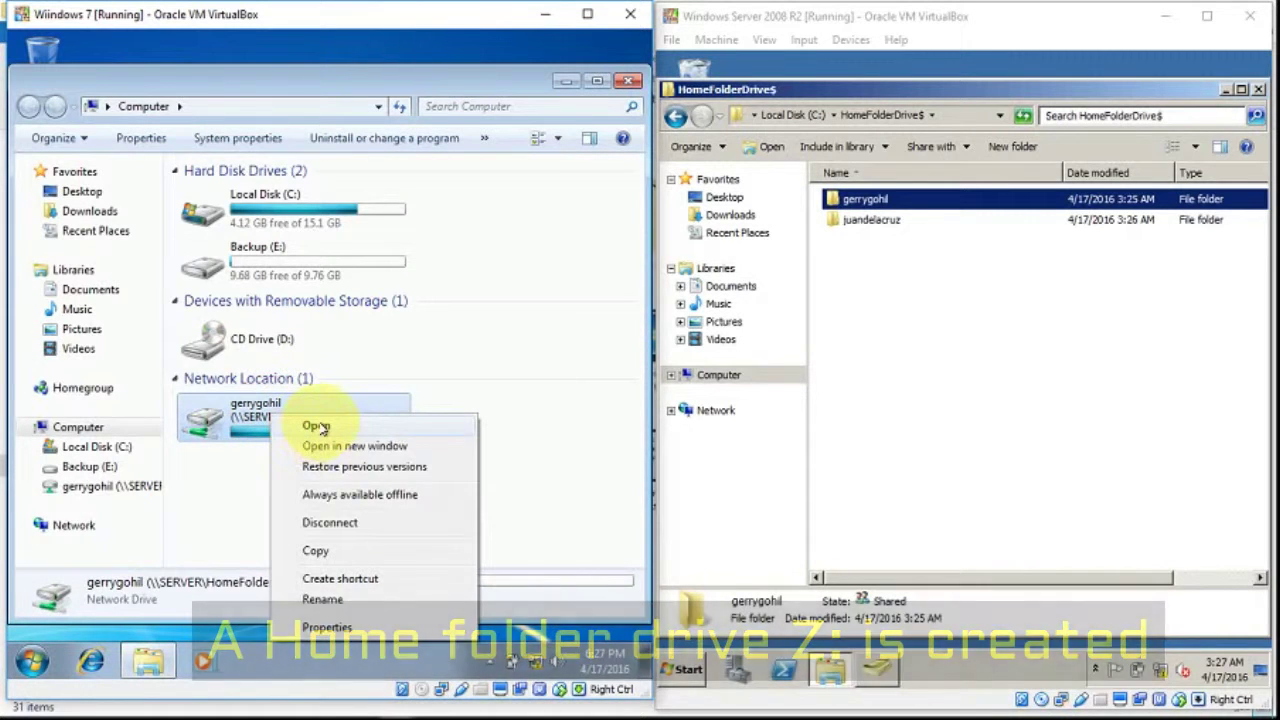
pyautogui.click(323, 425)
# Create a new folder named test in the mapped Z: drive on the client
pyautogui.rightClick(229, 218)
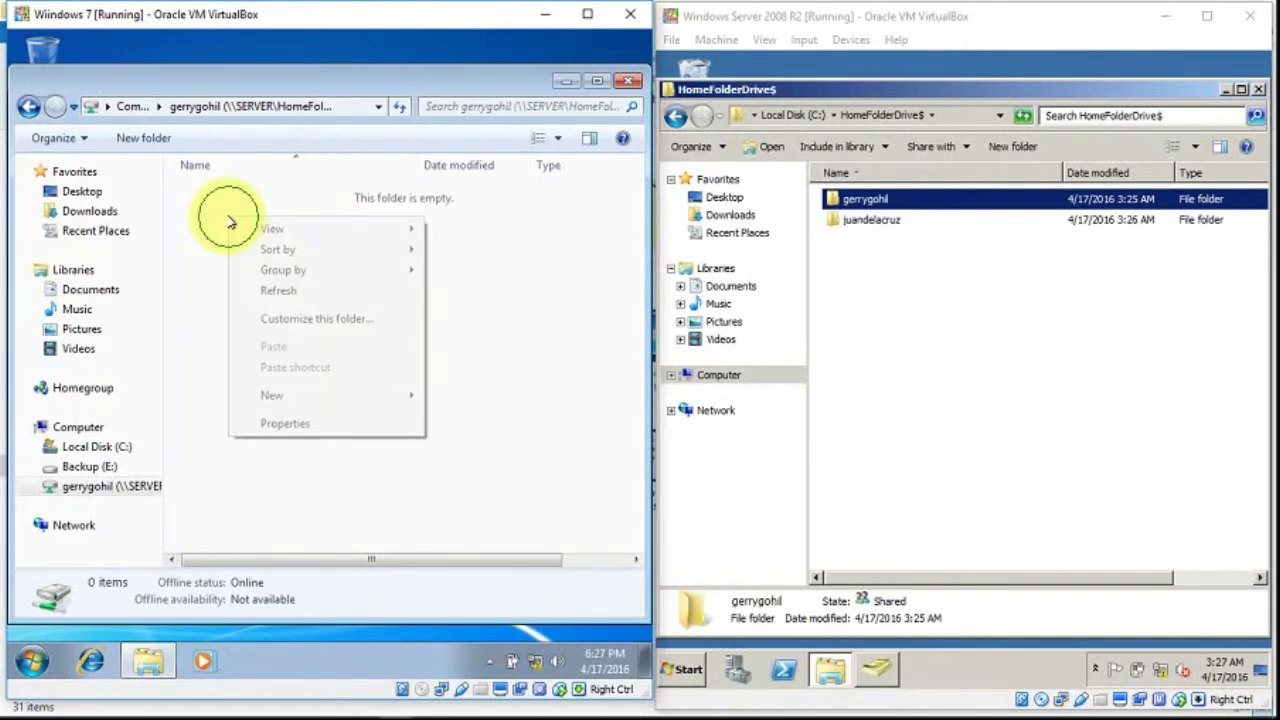
pyautogui.moveTo(366, 400)
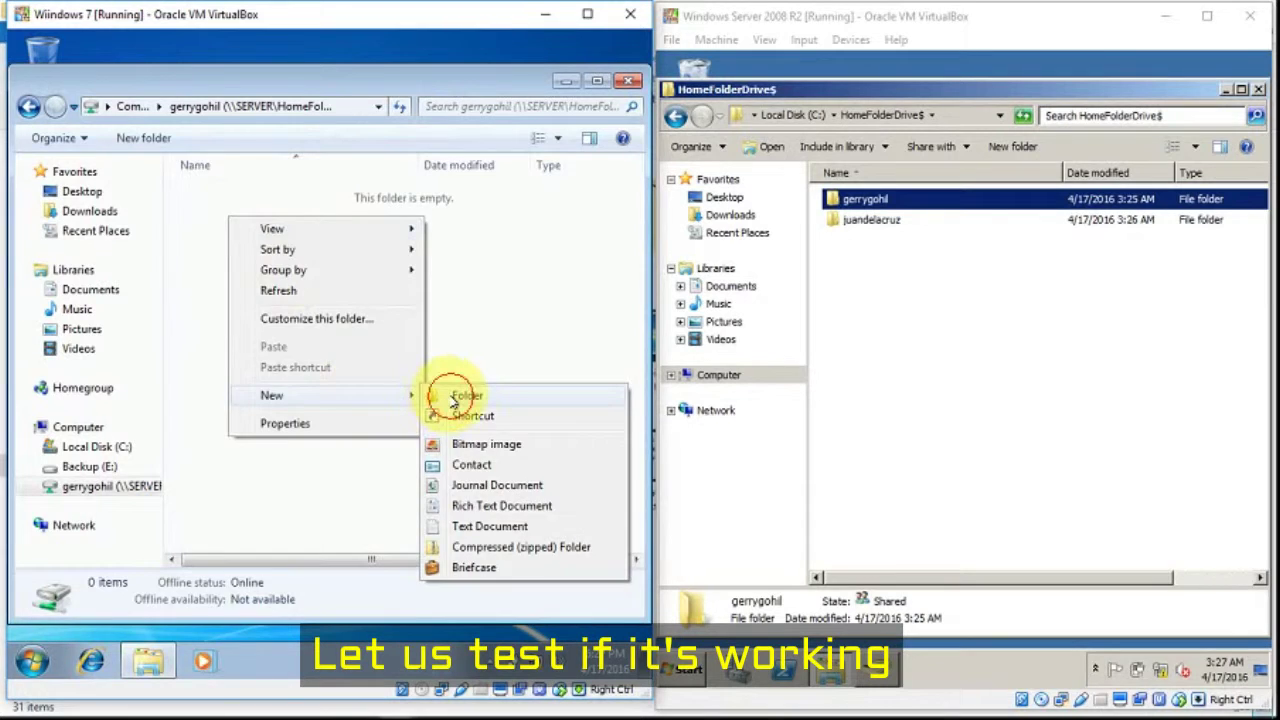
pyautogui.click(455, 398)
pyautogui.write('t')
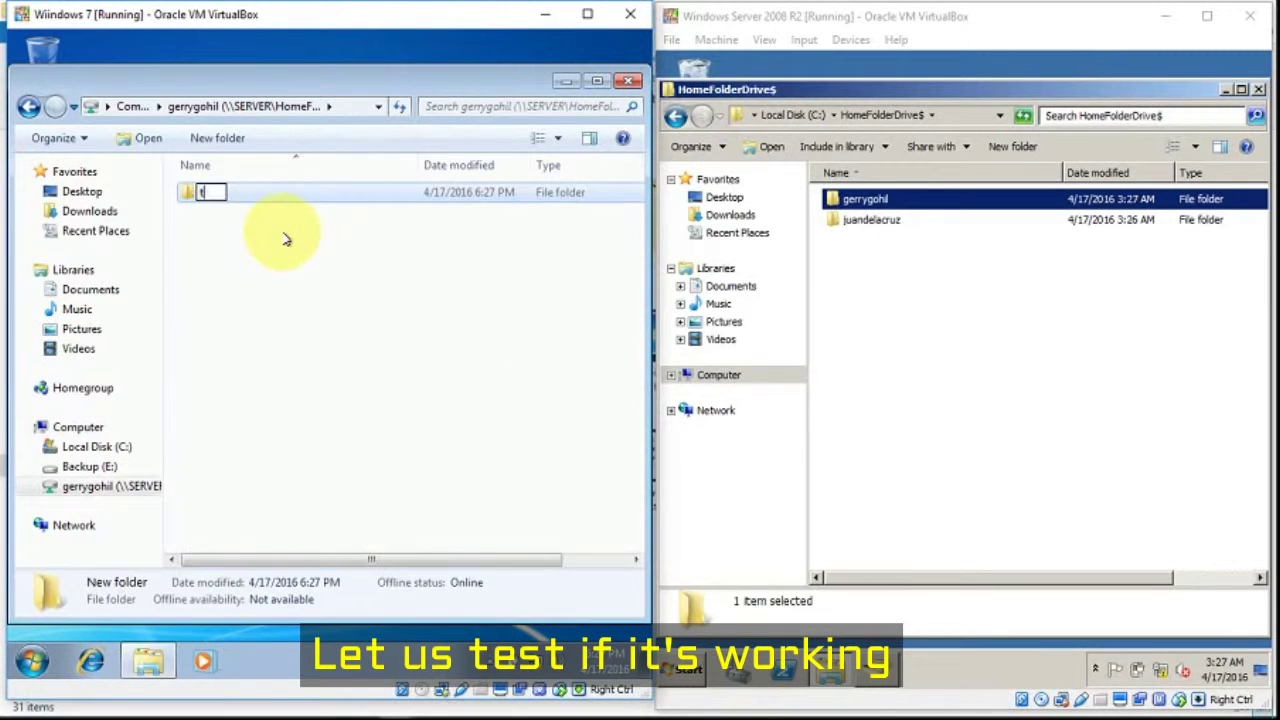
pyautogui.press('Return')
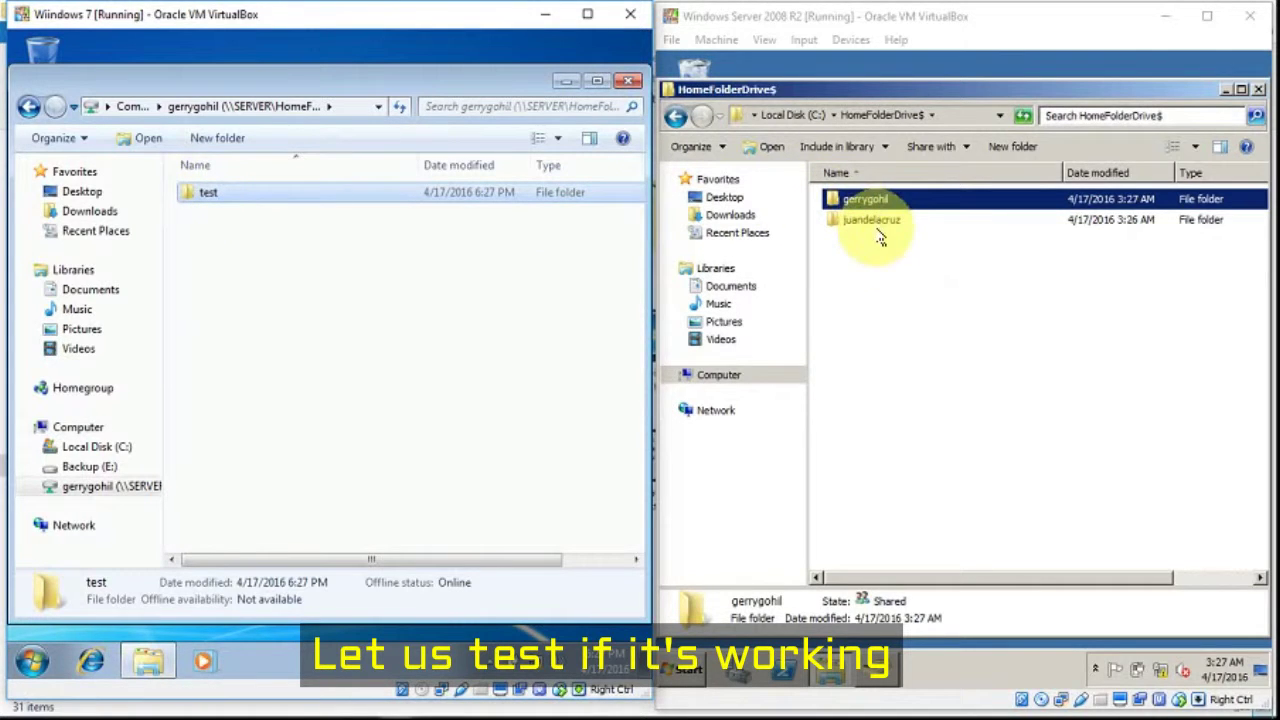
# Switch to the Windows Server machine and open the first user's folder in HomeFolderDrive$ to check its contents
pyautogui.click(879, 242)
pyautogui.click(905, 200)
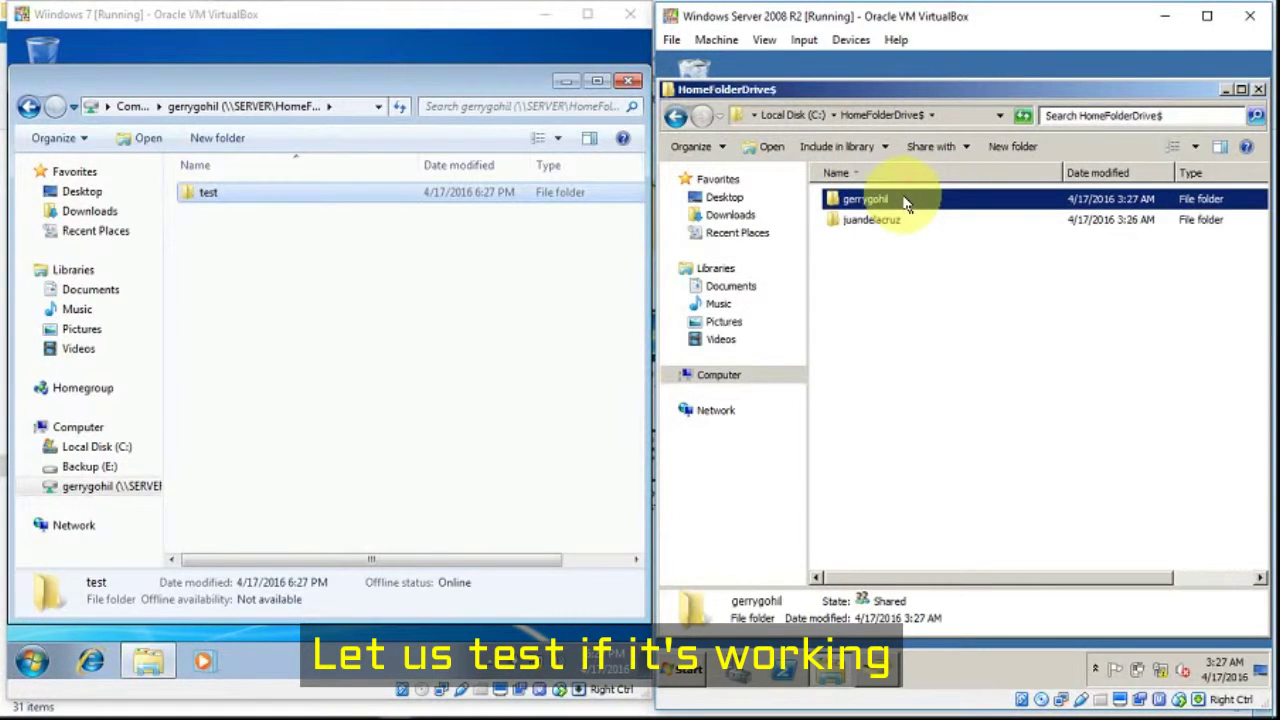
pyautogui.rightClick(905, 200)
pyautogui.click(925, 205)
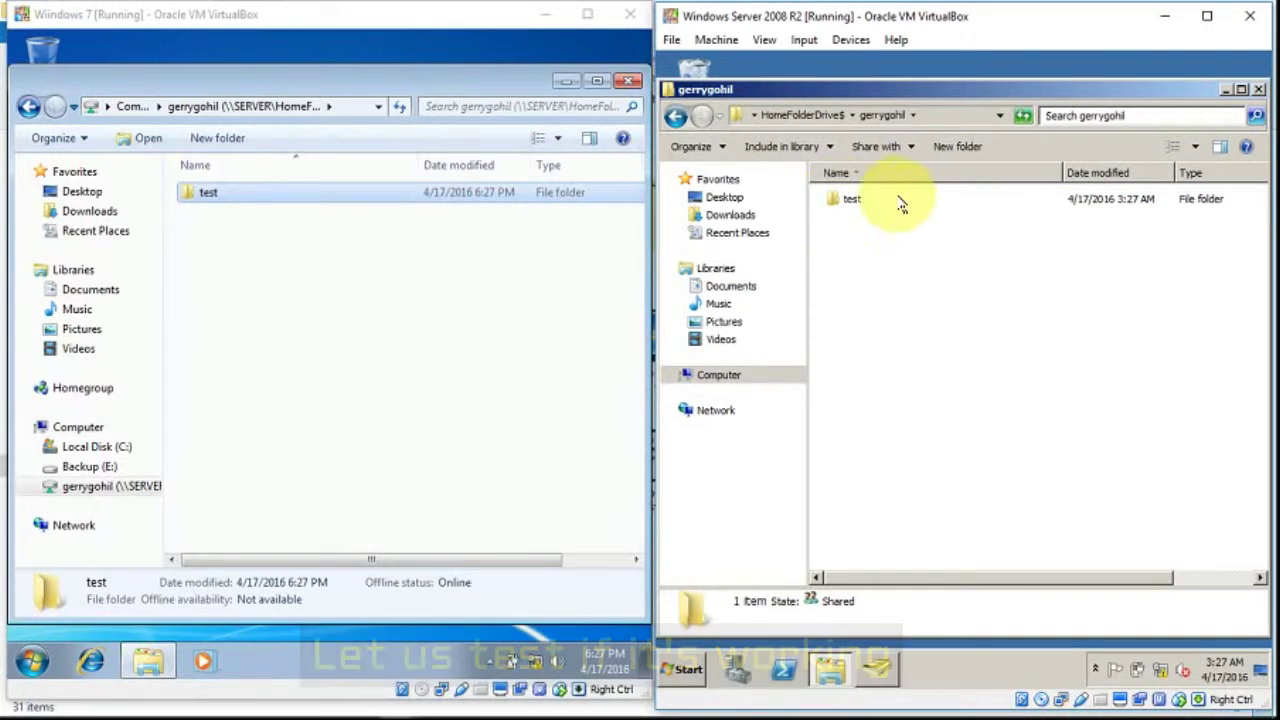
# Delete the test folder on the server, then return to HomeFolderDrive$ and select the second user's folder
pyautogui.click(855, 203)
pyautogui.press('Delete')
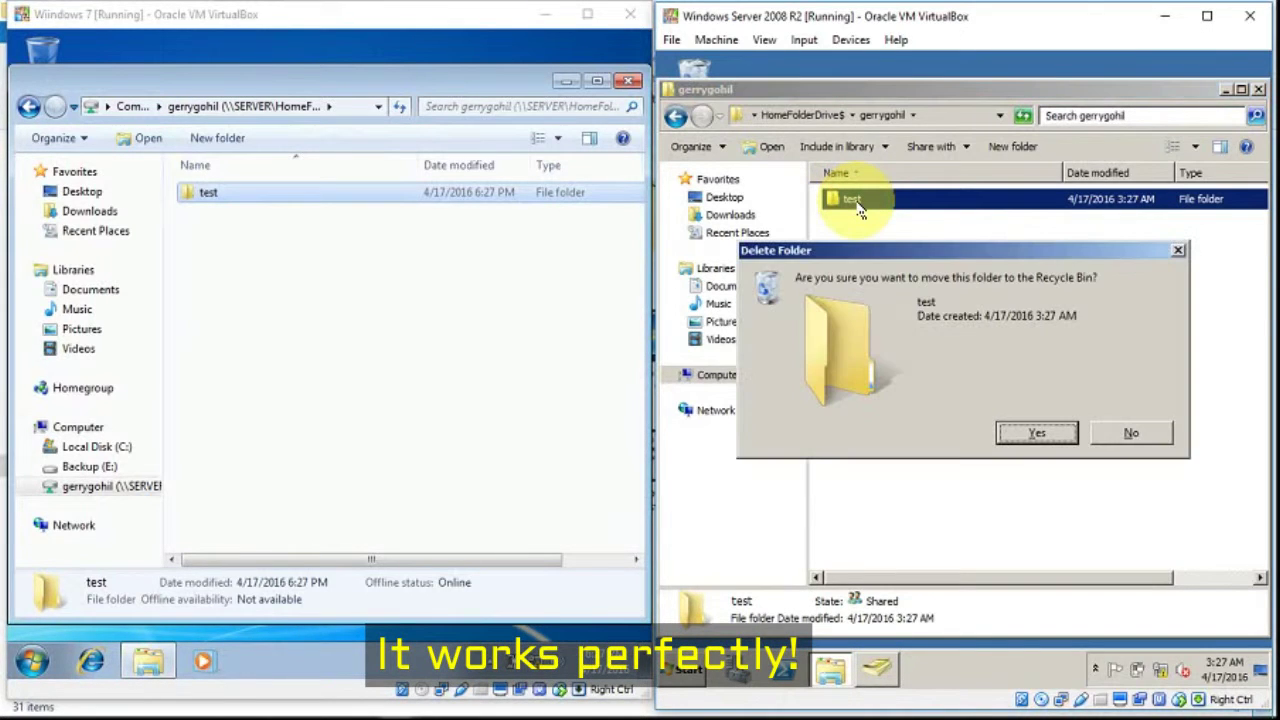
pyautogui.click(1033, 433)
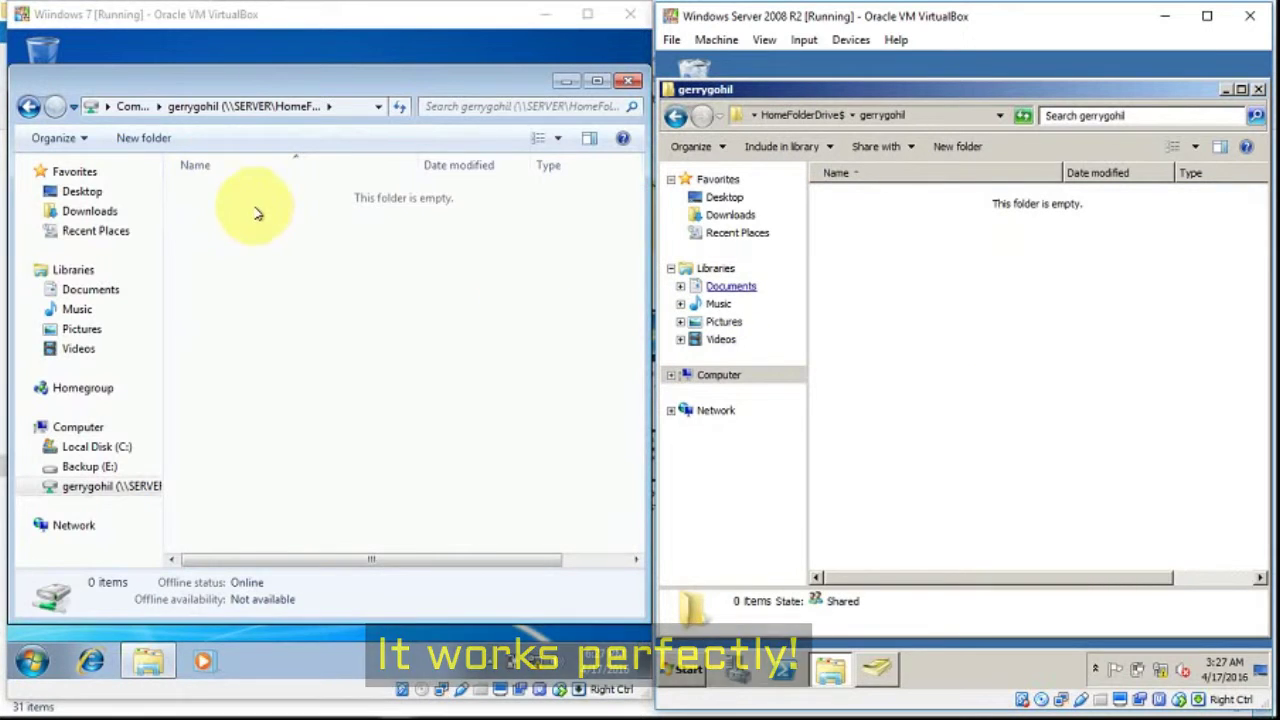
pyautogui.click(675, 120)
pyautogui.click(872, 222)
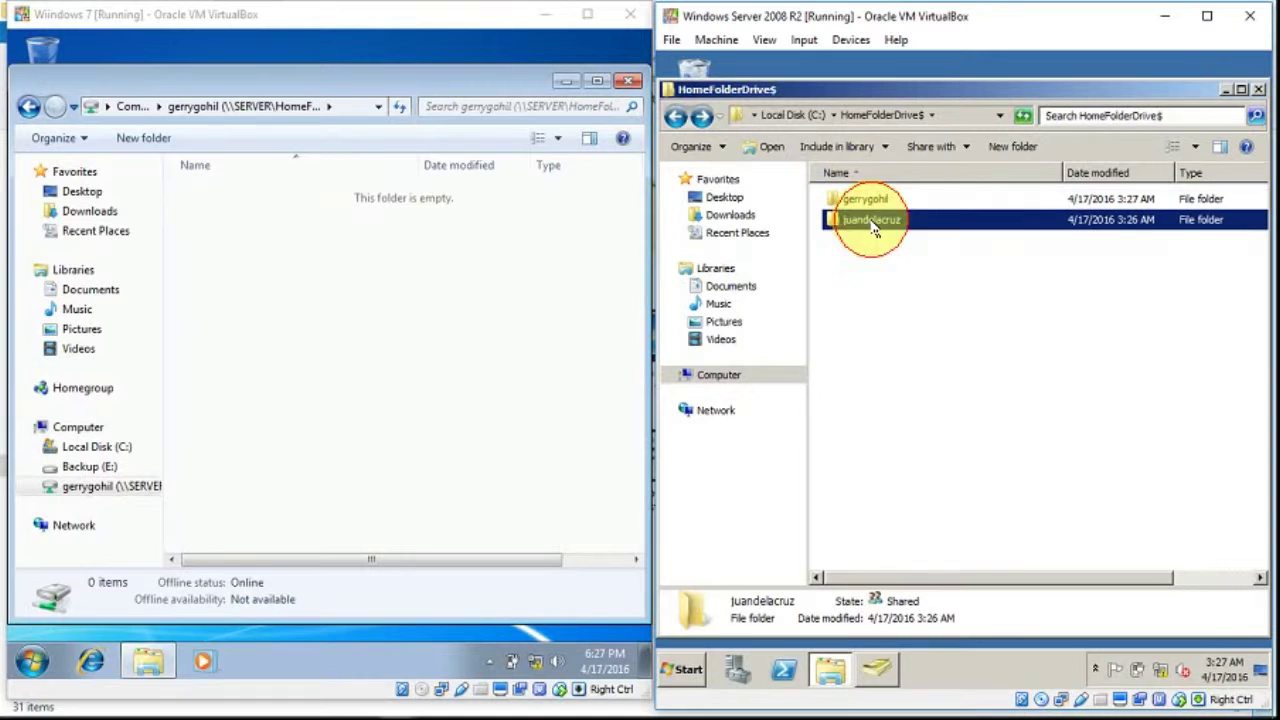
# Switch to the Windows 7 client and log off the first user
pyautogui.click(32, 660)
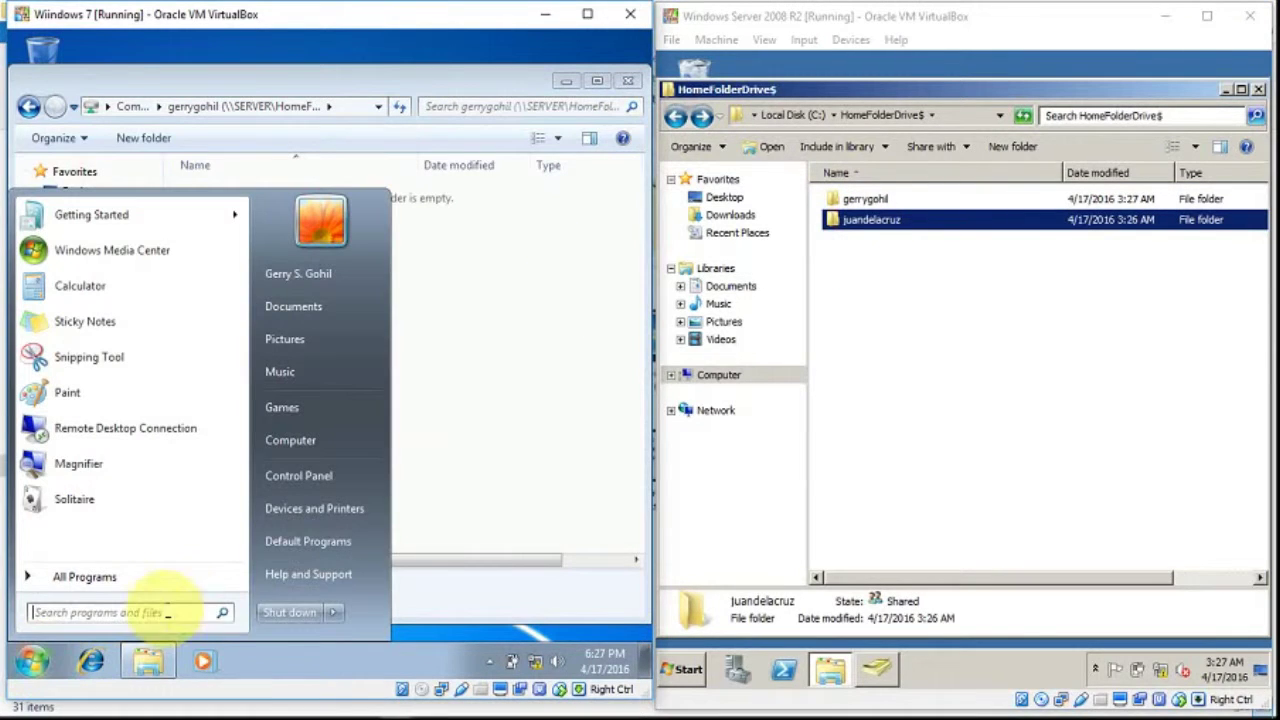
pyautogui.click(333, 612)
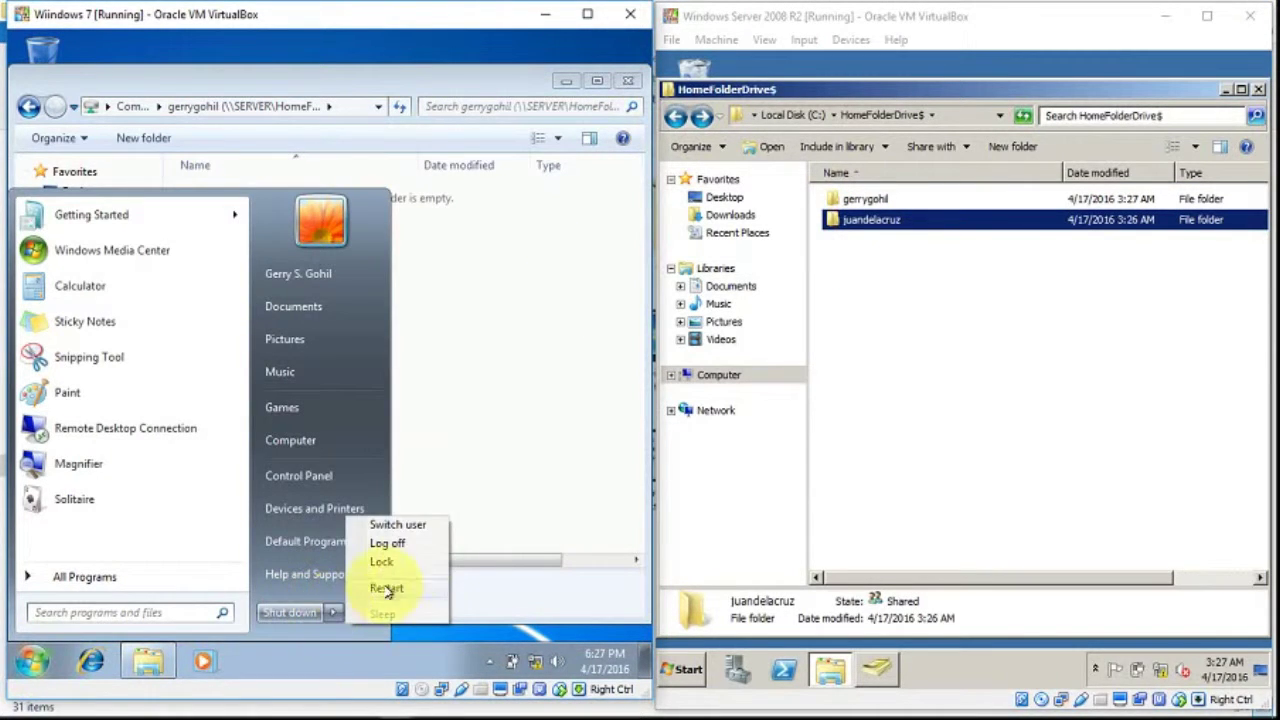
pyautogui.click(430, 543)
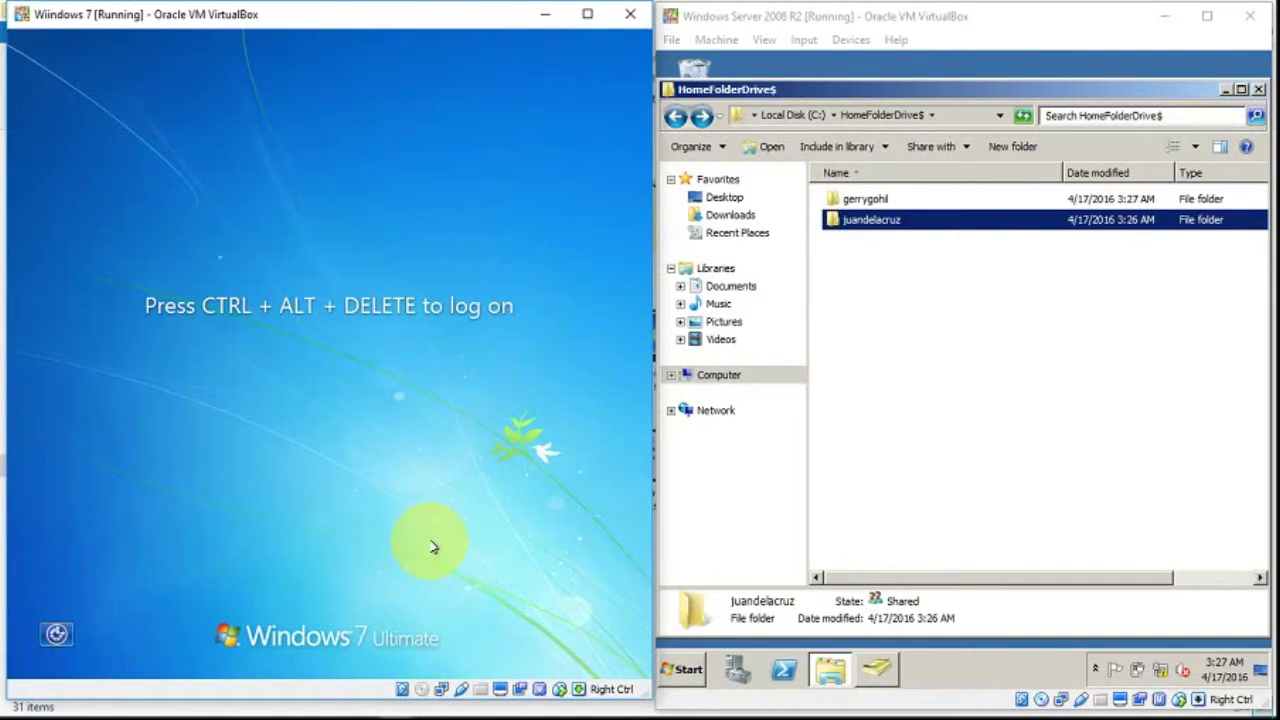
# Log on to the Windows 7 client as the second domain user, entering that account's user name and password
pyautogui.hotkey('ctrl', 'alt', 'Delete')
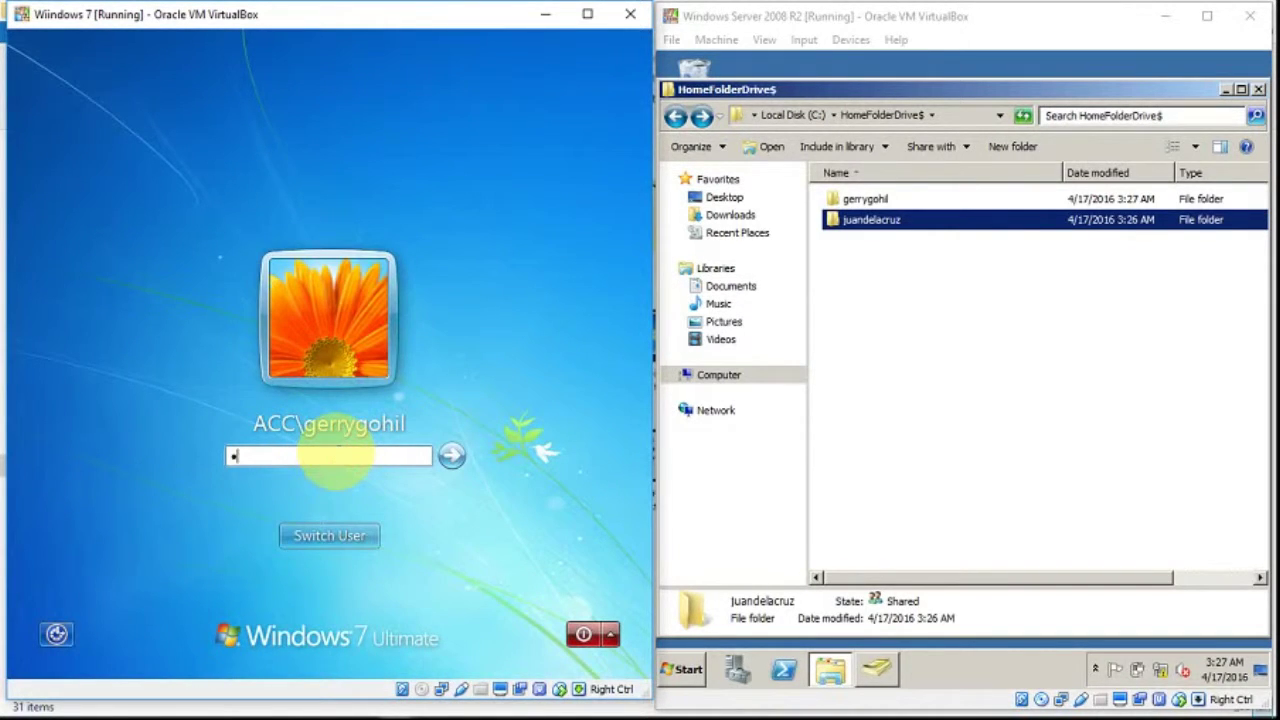
pyautogui.click(334, 533)
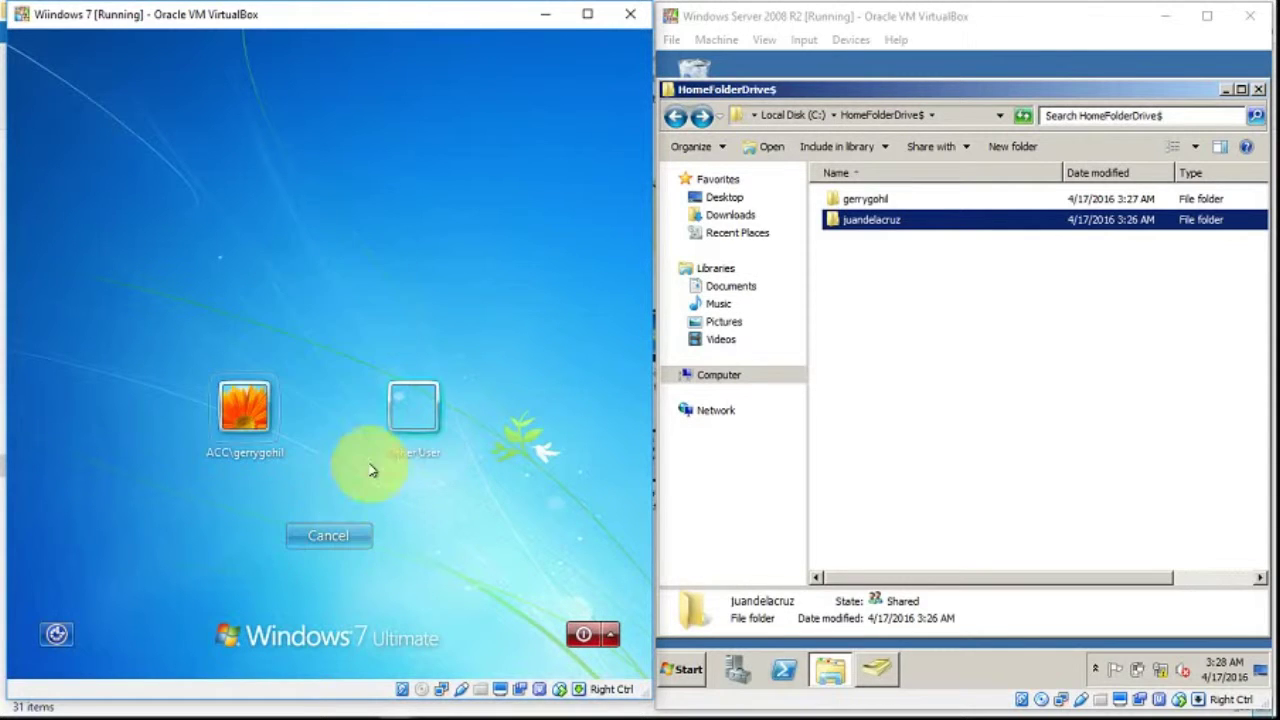
pyautogui.click(413, 437)
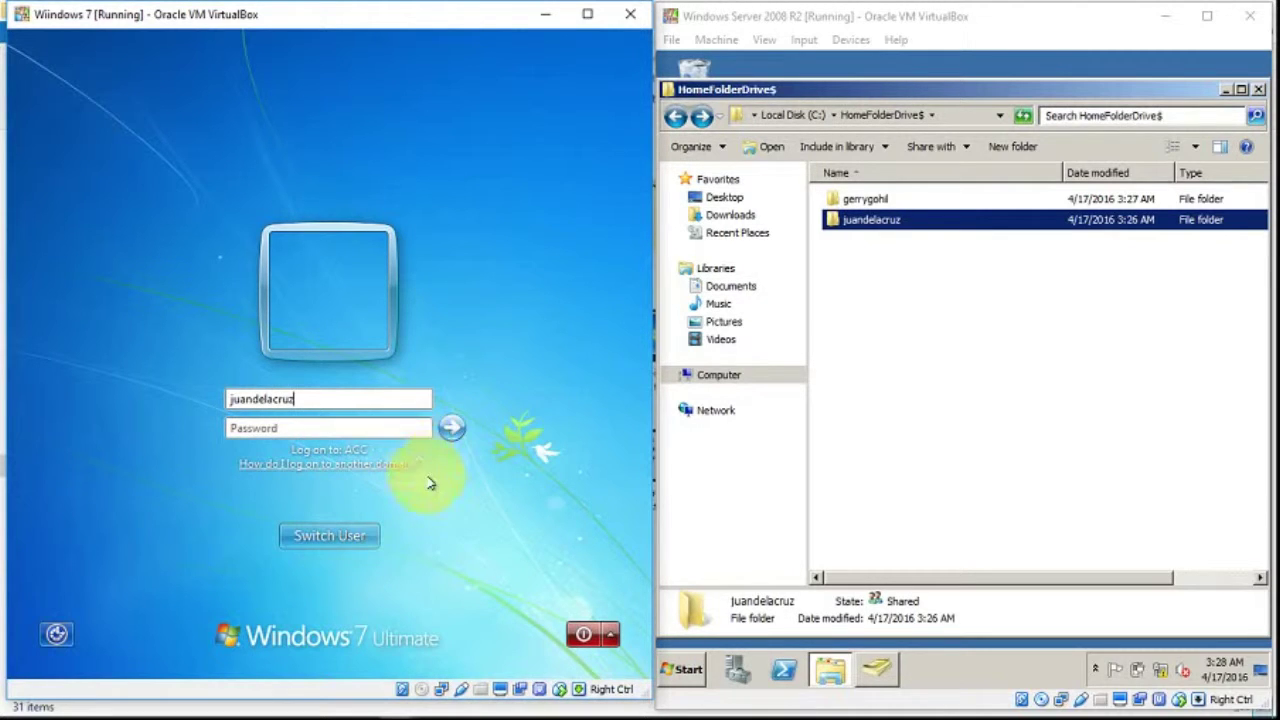
pyautogui.click(405, 428)
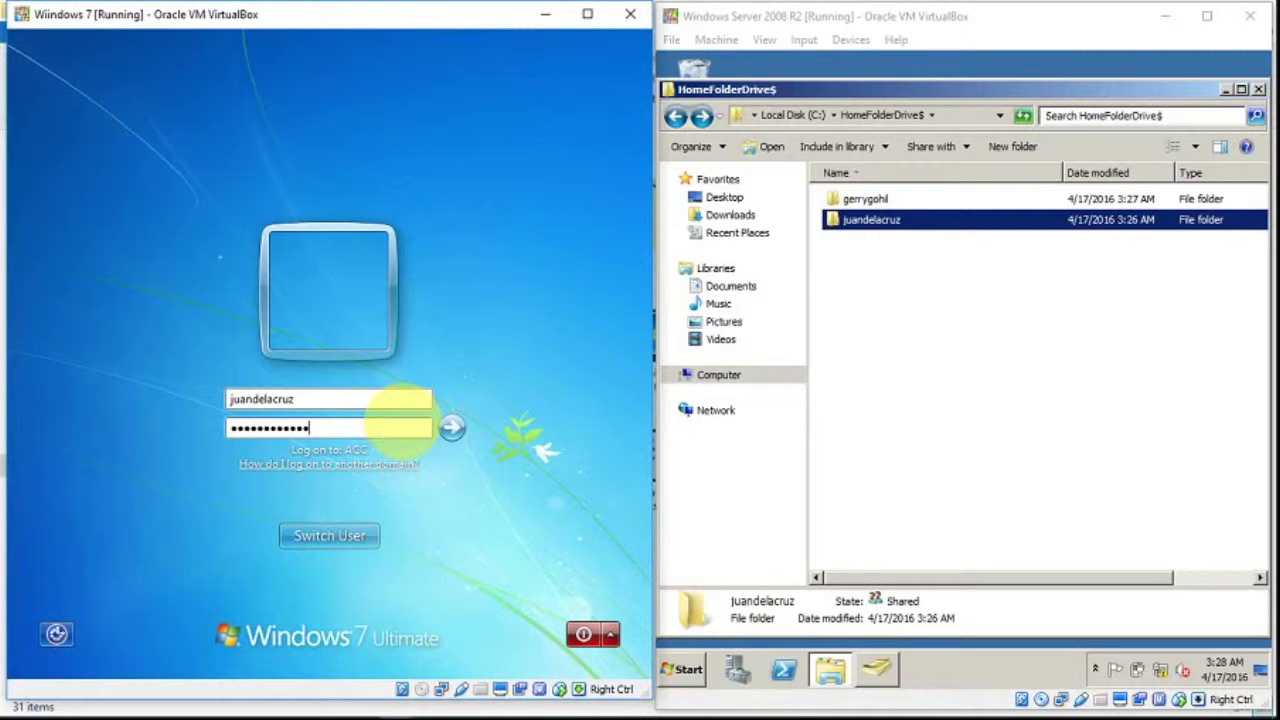
pyautogui.click(451, 428)
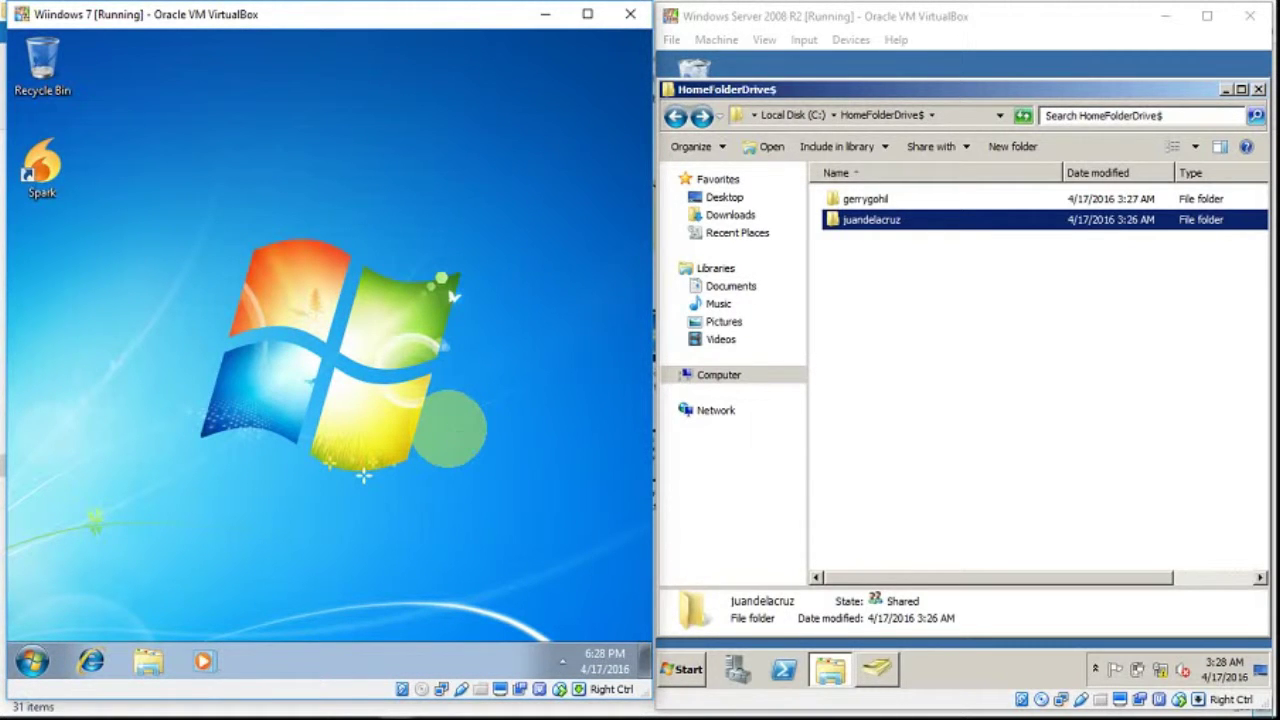
# Open Computer on the client and open the second user's mapped Z: network drive
pyautogui.click(33, 662)
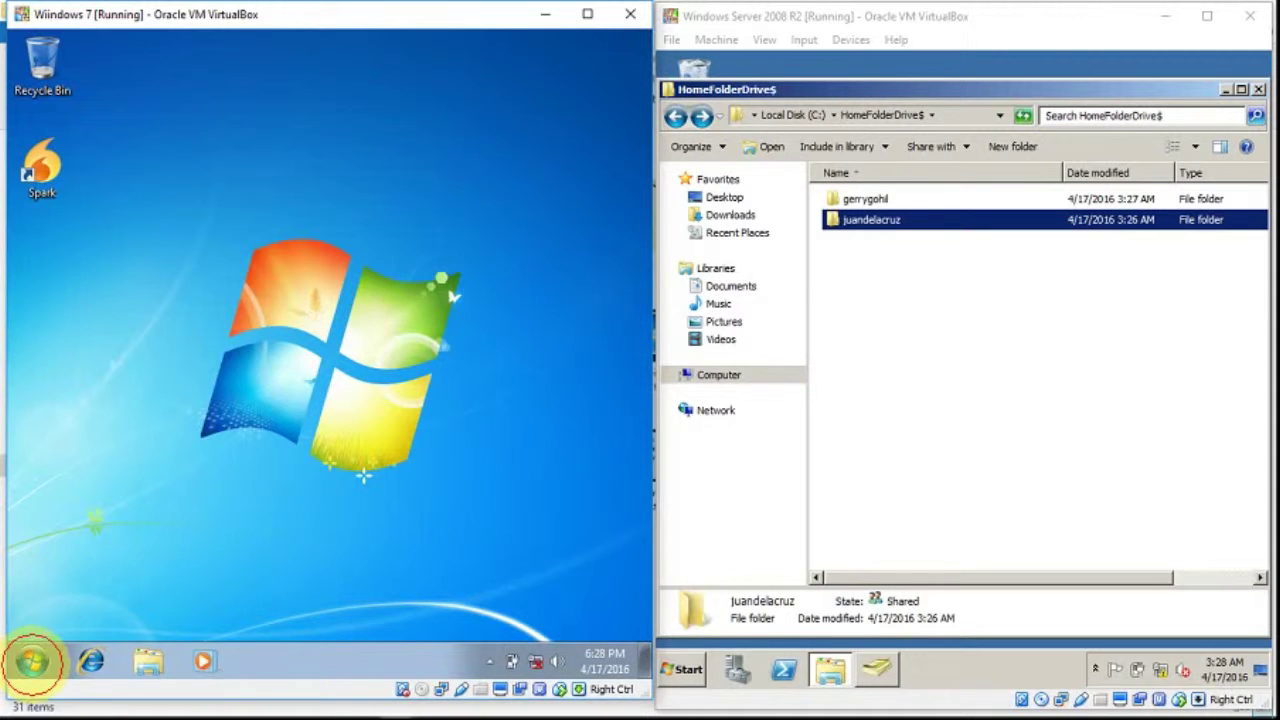
pyautogui.click(308, 447)
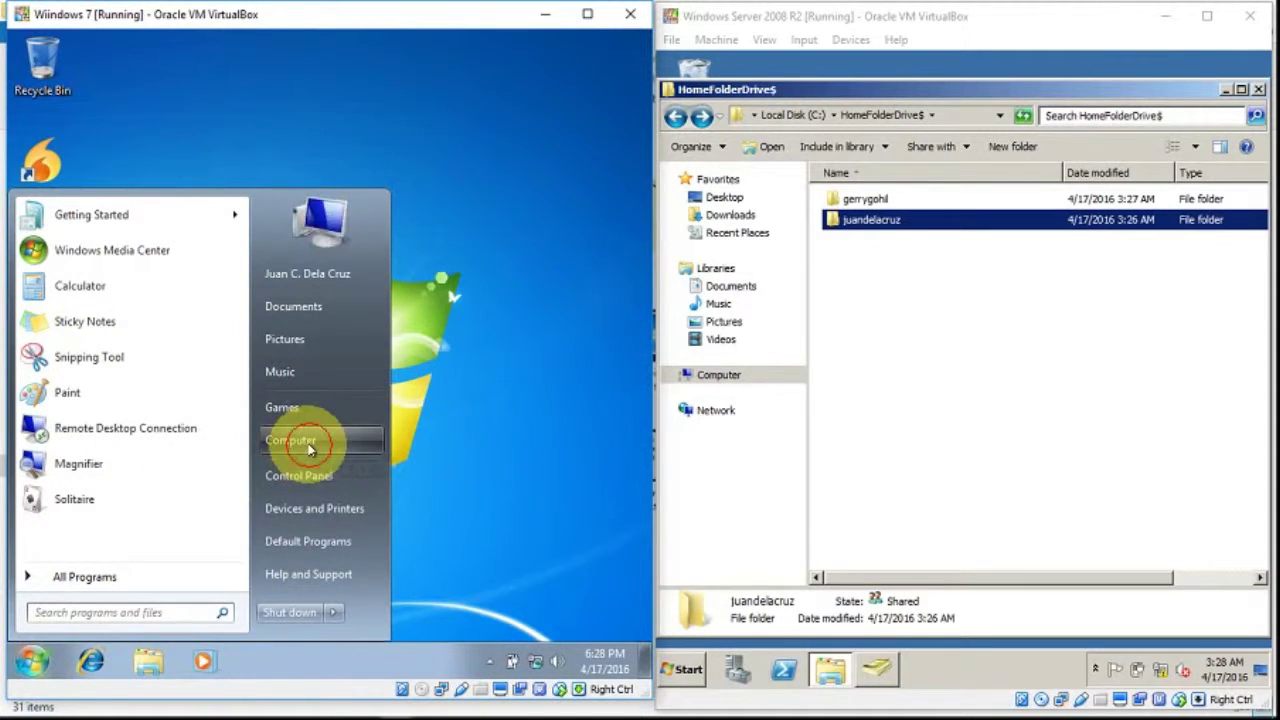
pyautogui.click(342, 426)
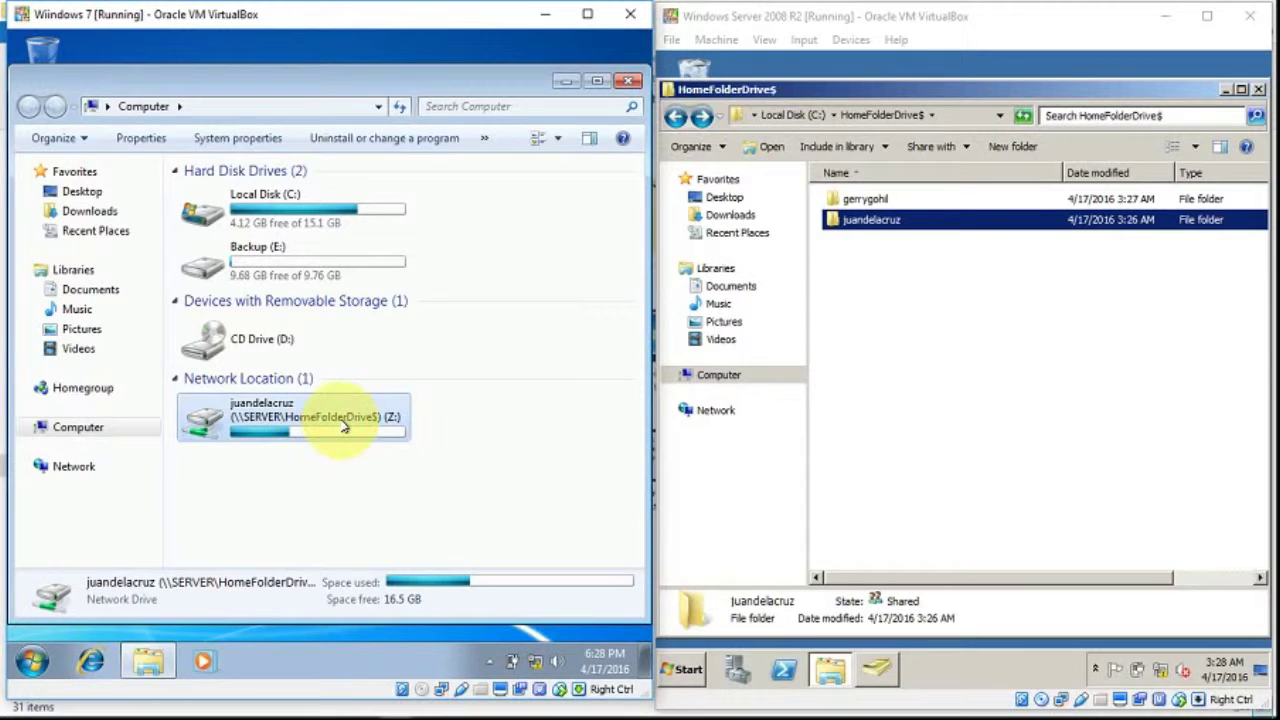
pyautogui.rightClick(342, 426)
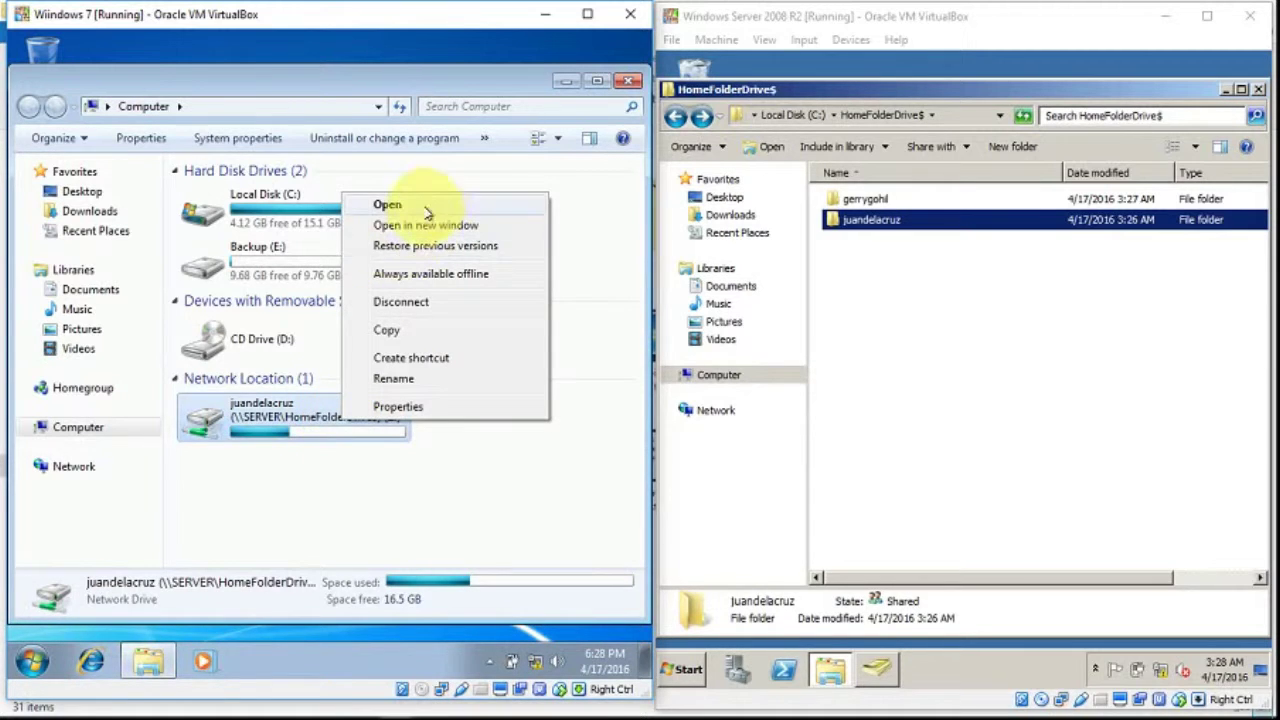
pyautogui.click(387, 204)
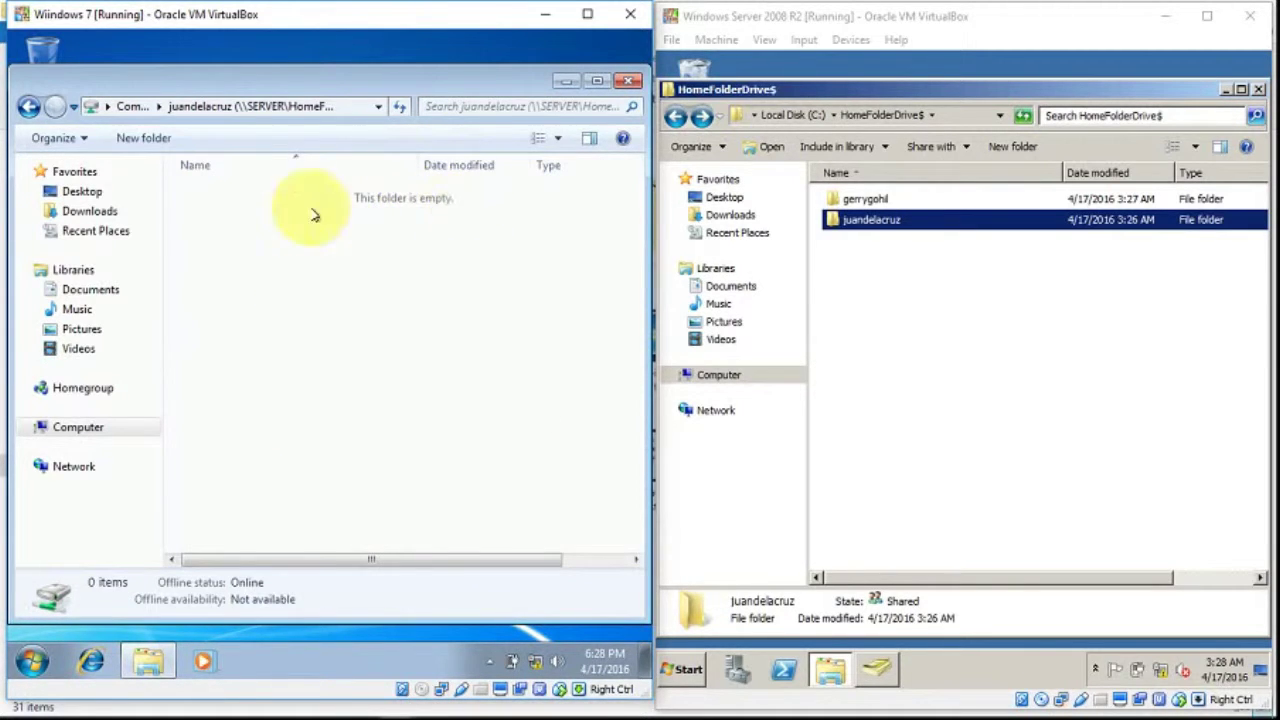
# Create a new folder named test in the second user's mapped Z: drive on the client
pyautogui.click(857, 286)
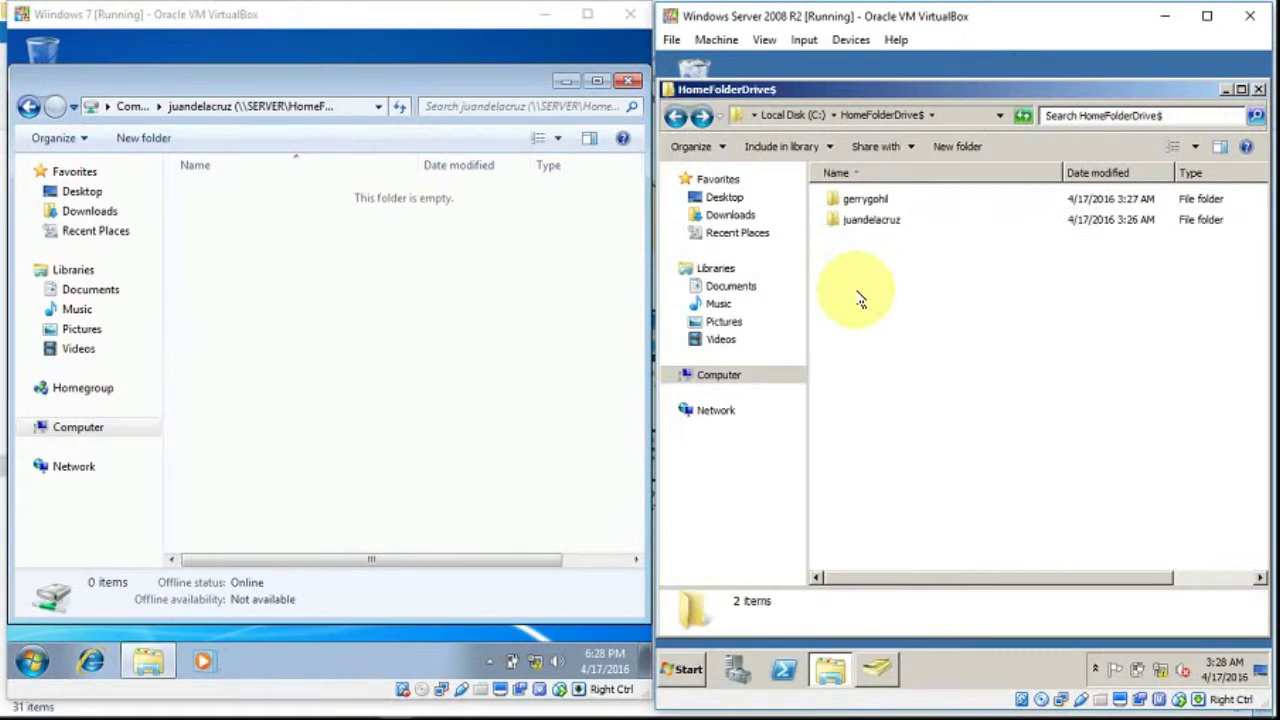
pyautogui.rightClick(869, 227)
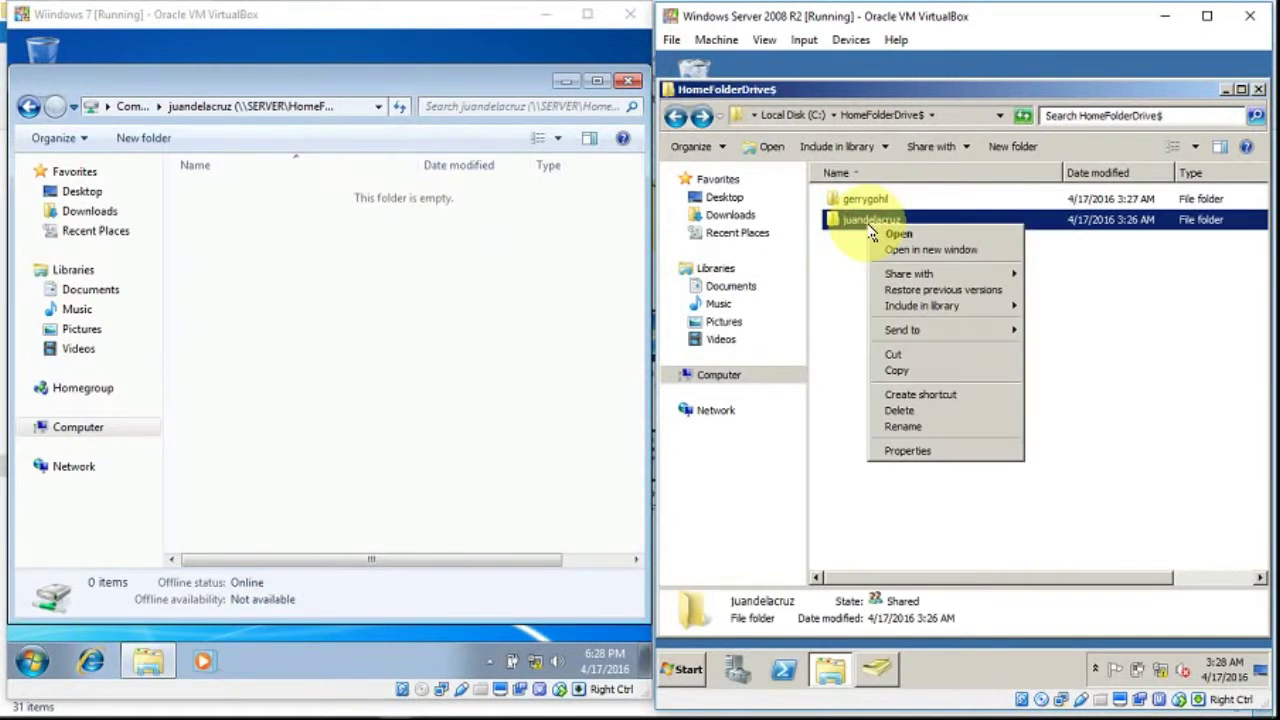
pyautogui.click(472, 254)
pyautogui.rightClick(266, 224)
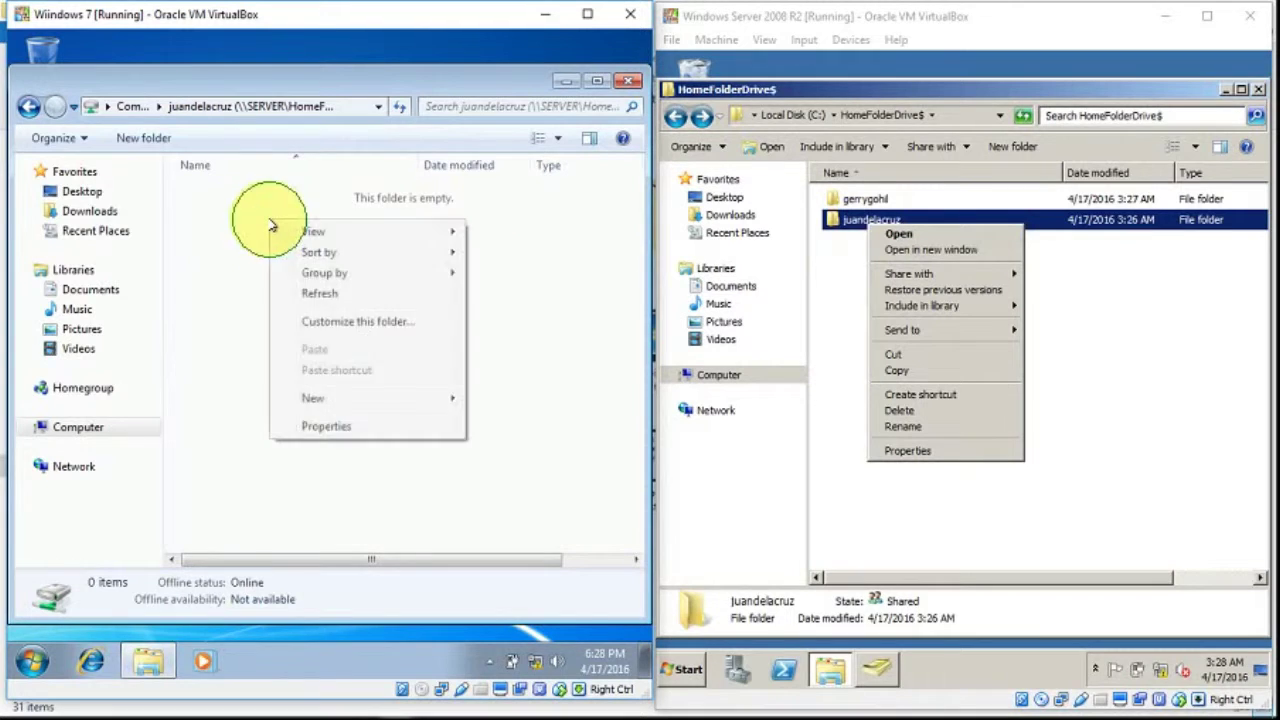
pyautogui.click(135, 137)
pyautogui.write('t')
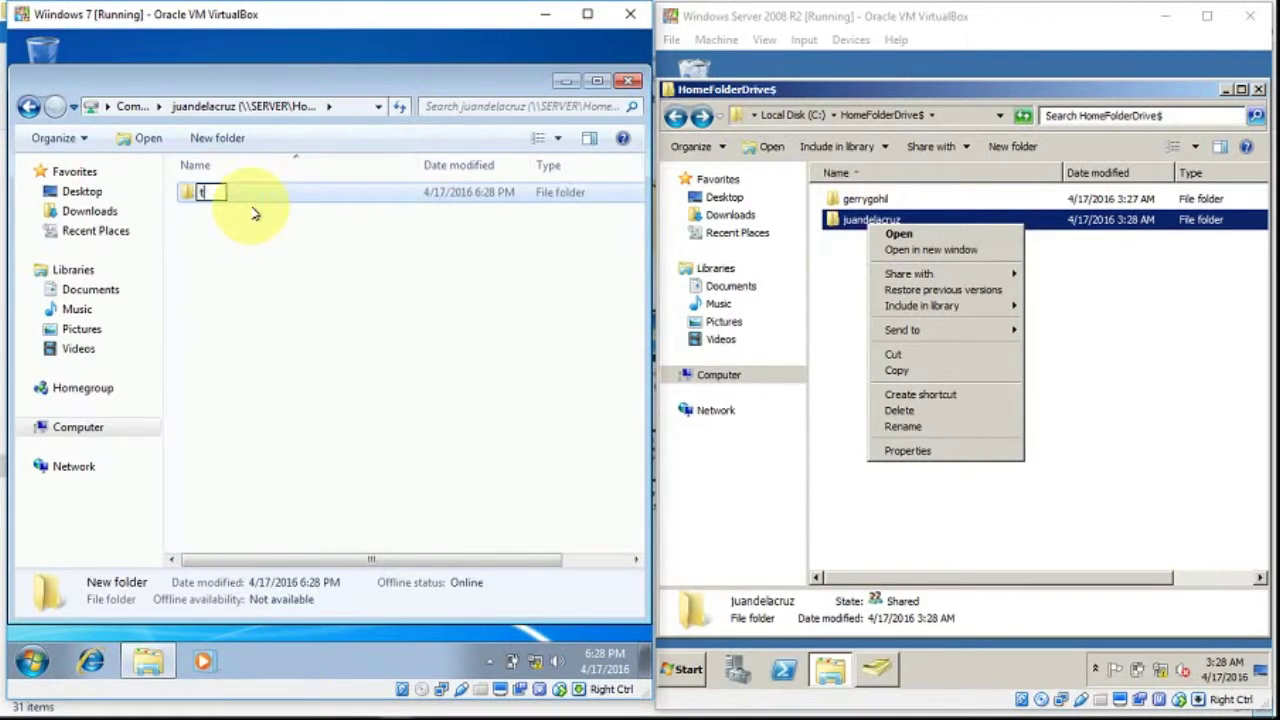
pyautogui.write('est')
pyautogui.press('Return')
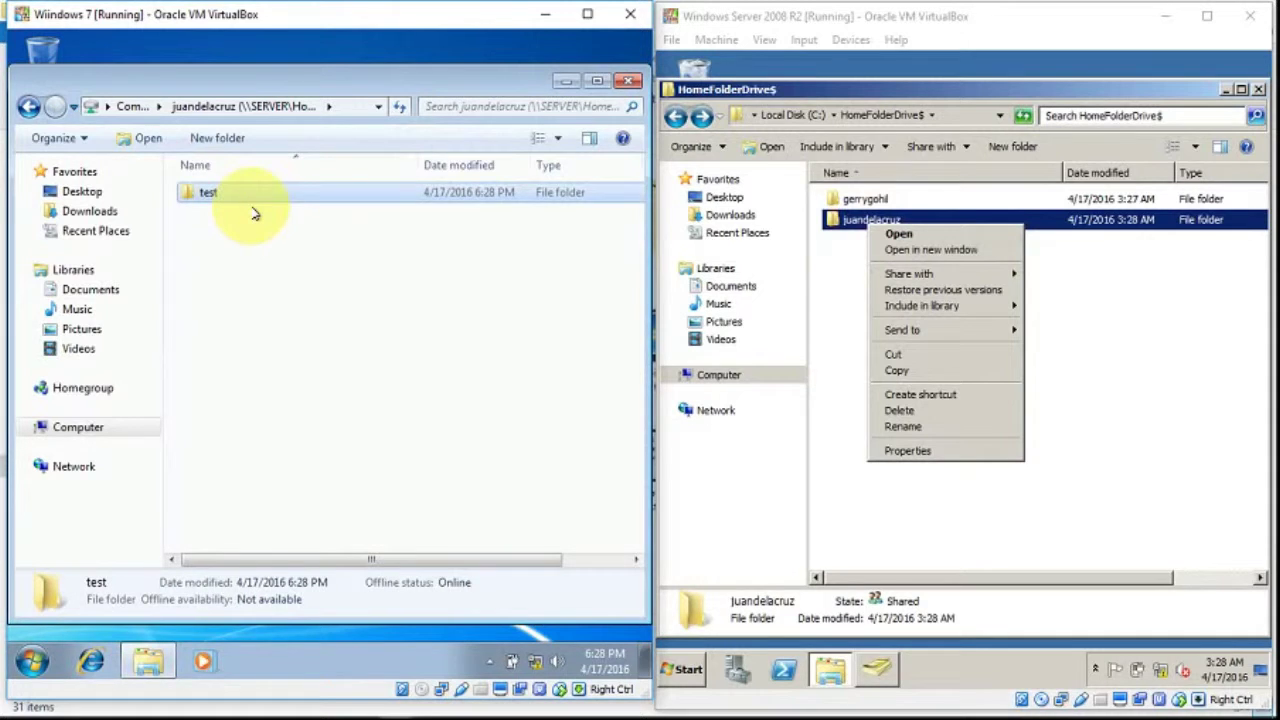
# On the Windows Server machine, open the second user's folder in HomeFolderDrive$ and delete the test folder
pyautogui.click(890, 235)
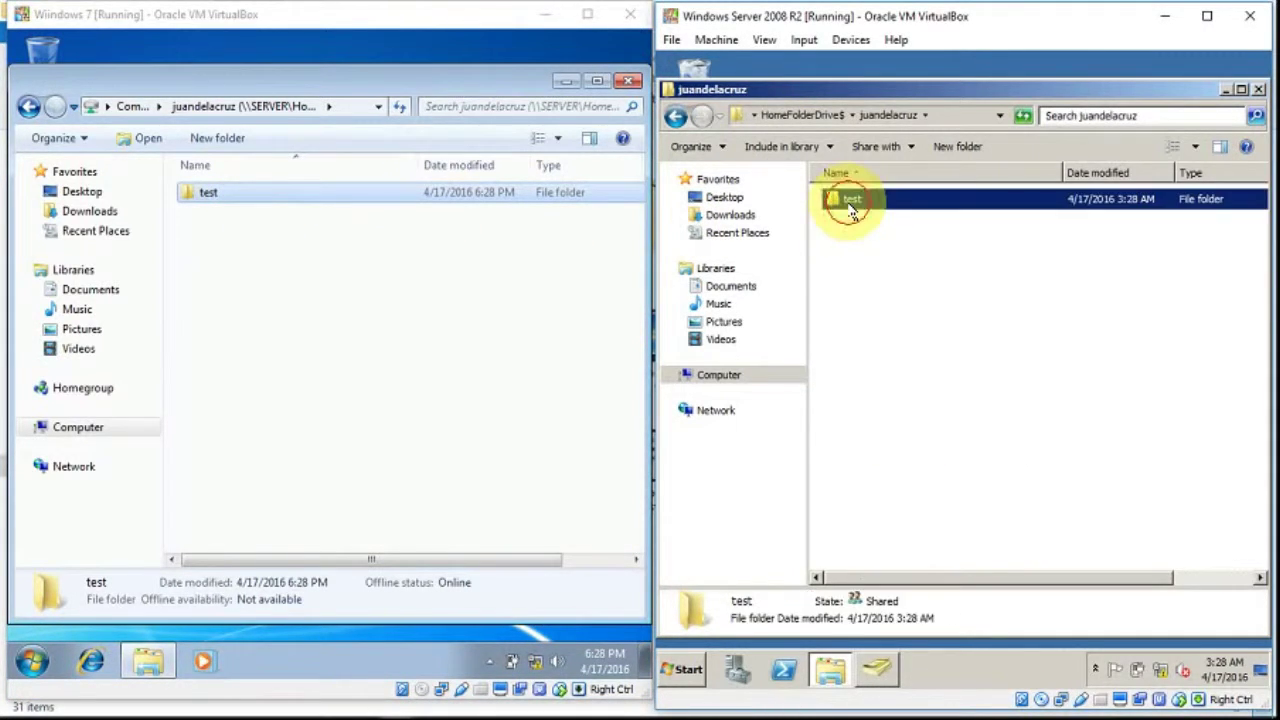
pyautogui.click(850, 205)
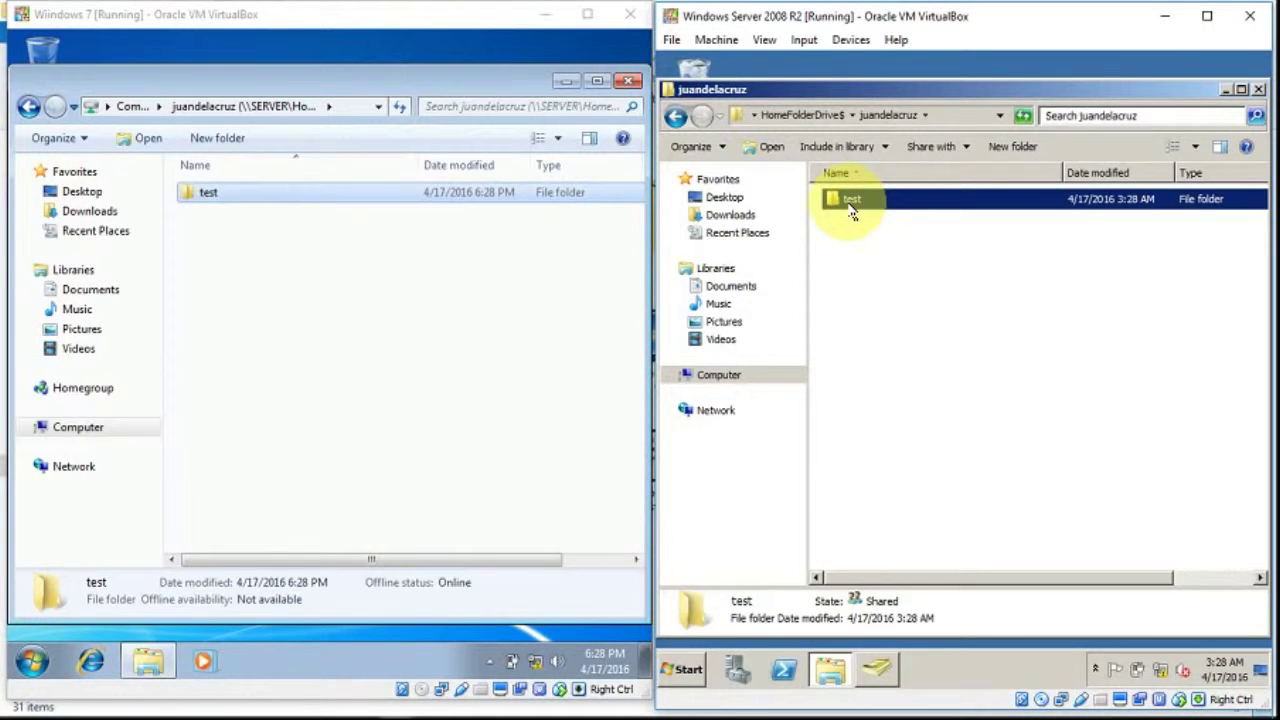
pyautogui.press('Delete')
pyautogui.click(1030, 440)
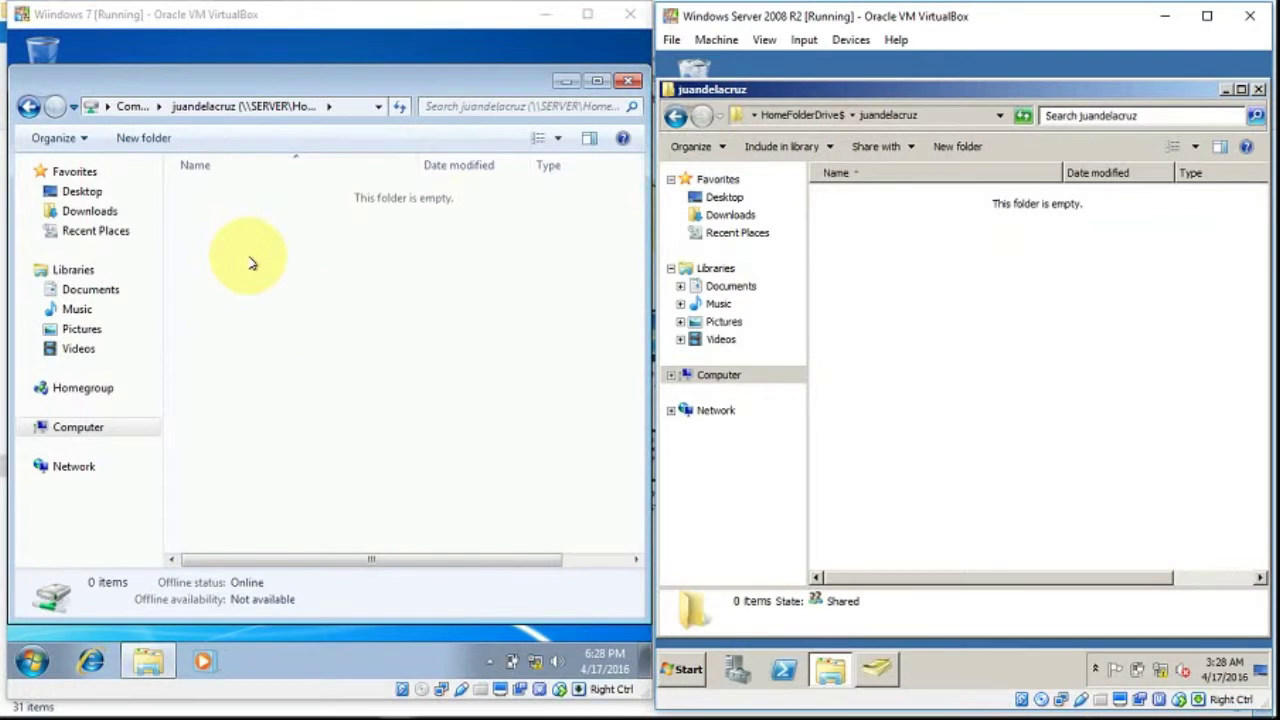
# Refresh the Z: drive on the client, and go back to HomeFolderDrive$ on the server and to Computer on the client
pyautogui.rightClick(252, 263)
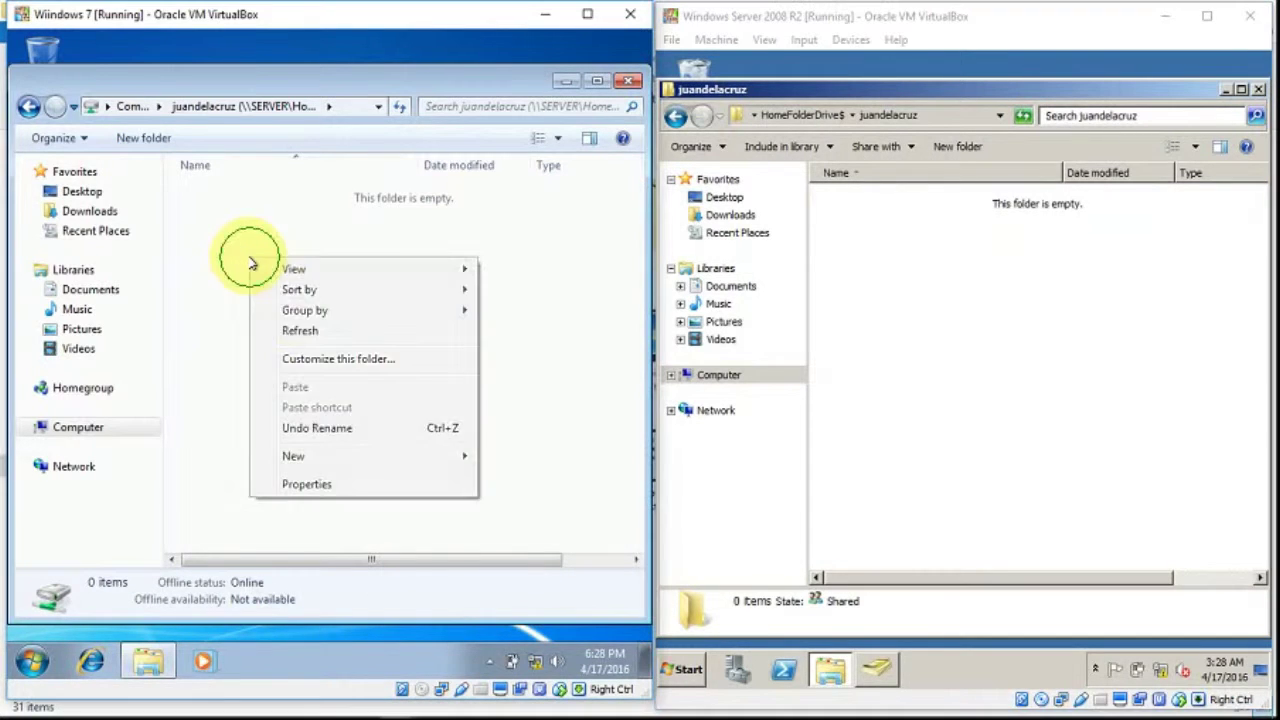
pyautogui.click(290, 329)
pyautogui.click(677, 117)
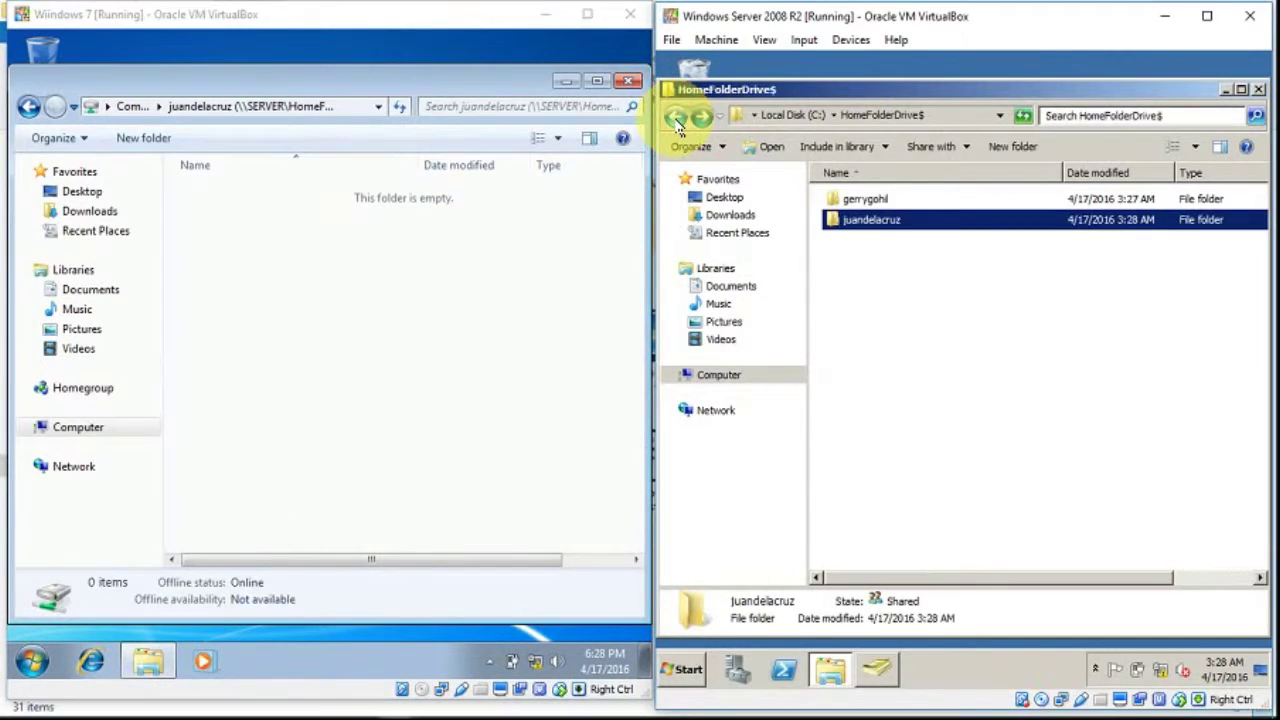
pyautogui.click(28, 107)
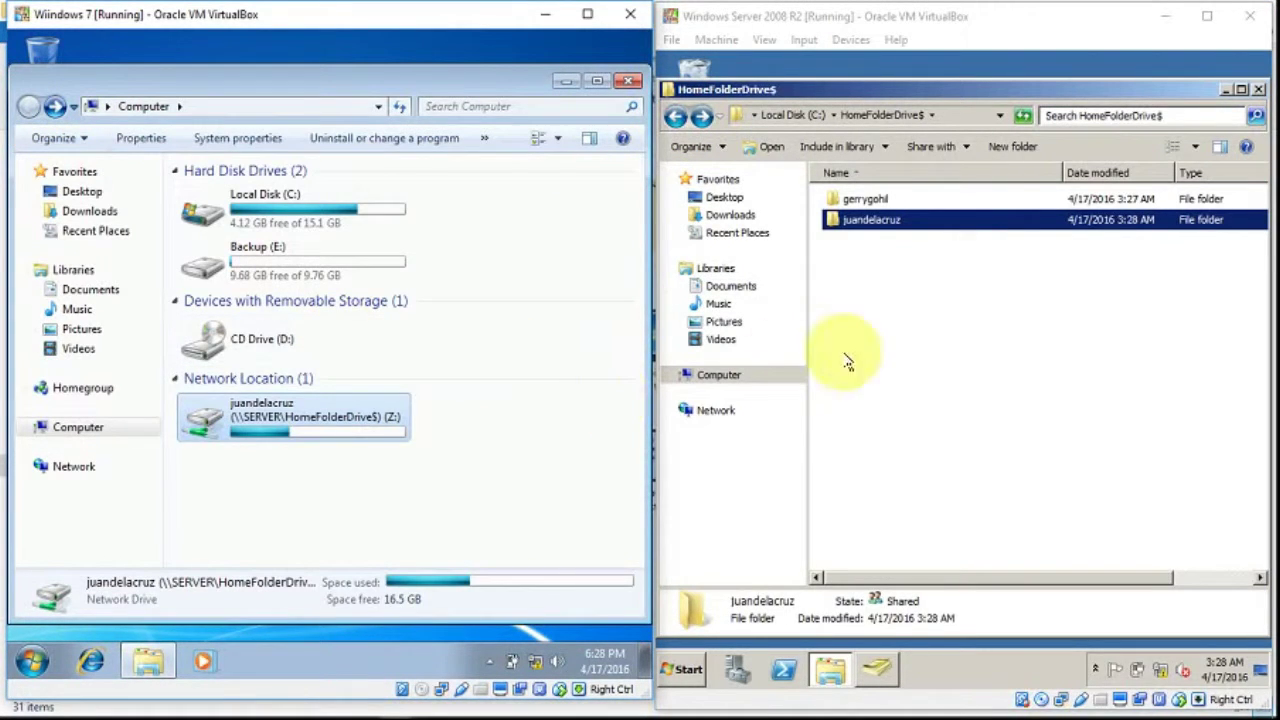
# Close the Explorer windows on both machines and select the ACT DEPARTMENT organizational unit on the server
pyautogui.click(945, 362)
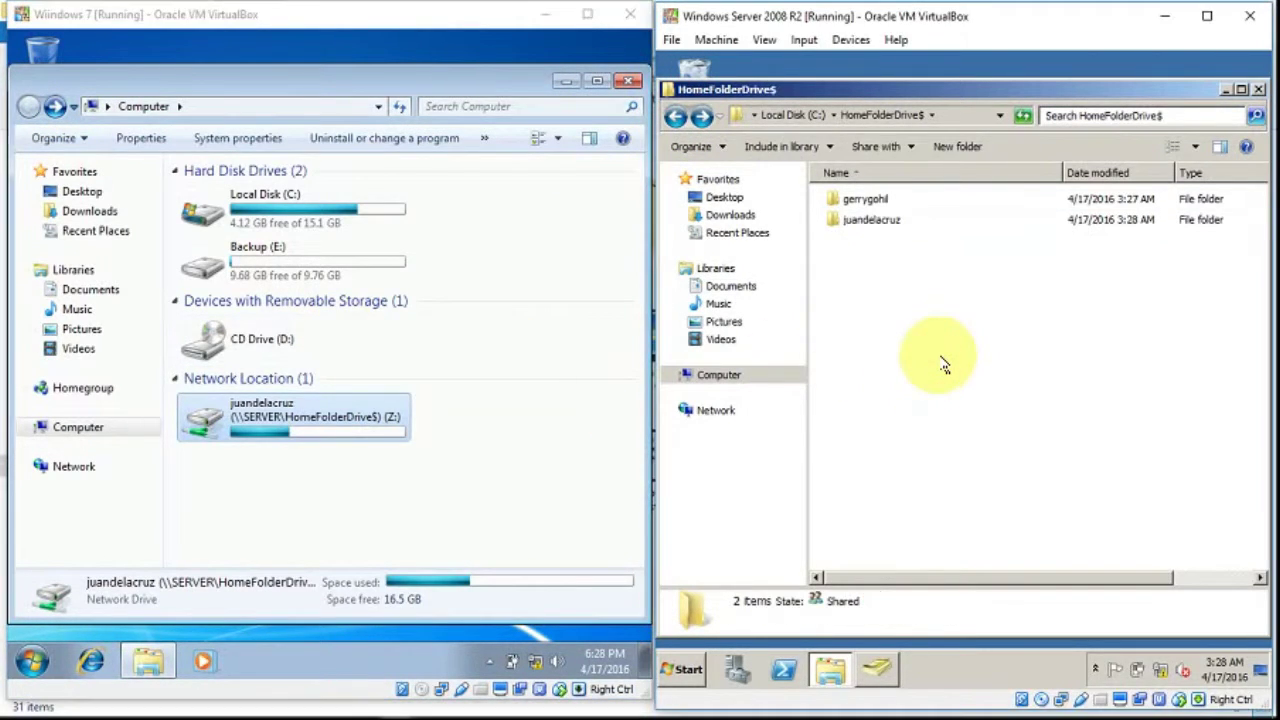
pyautogui.click(1258, 90)
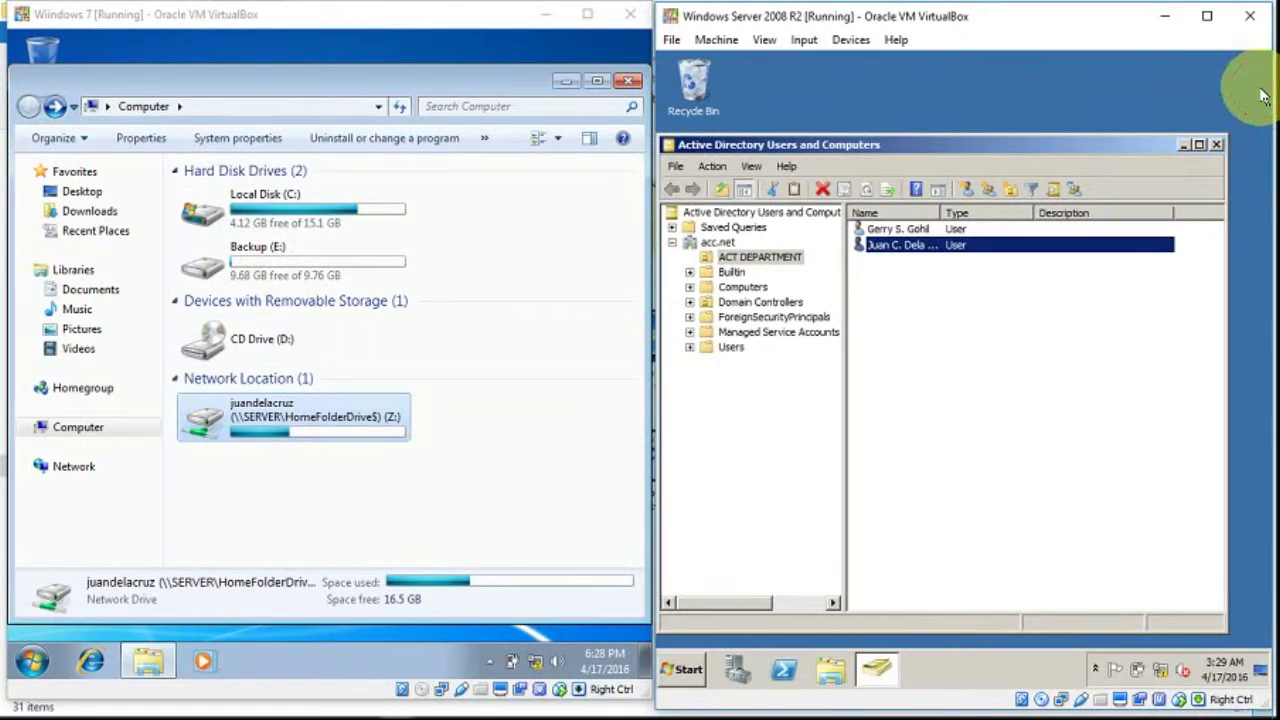
pyautogui.click(630, 82)
pyautogui.click(778, 260)
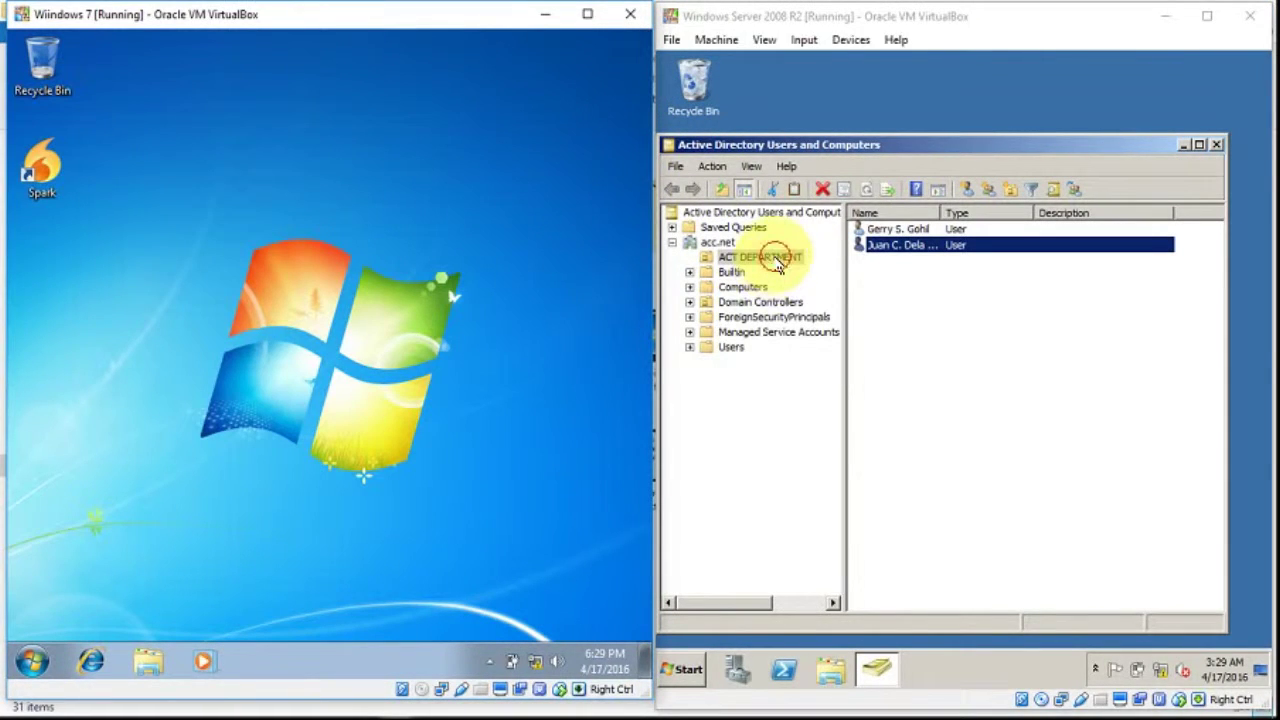